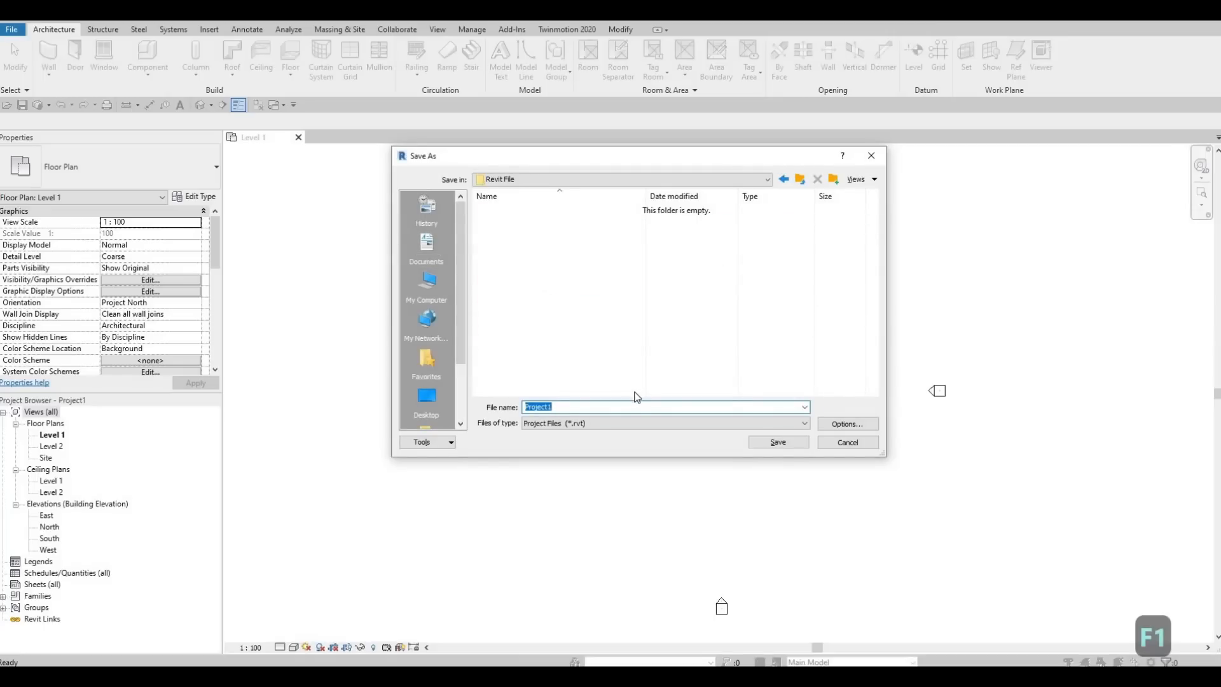
- Save the project as 'J4M House' with maximum backups set to 5
key("BackSpace")
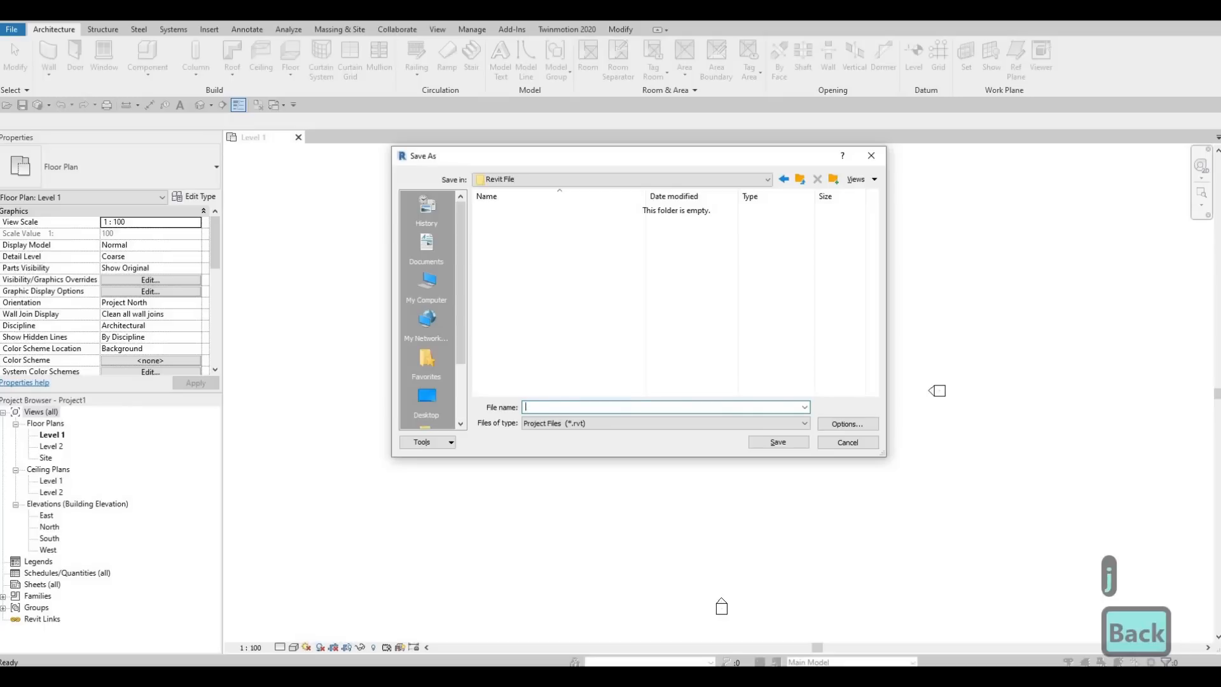
type("J4")
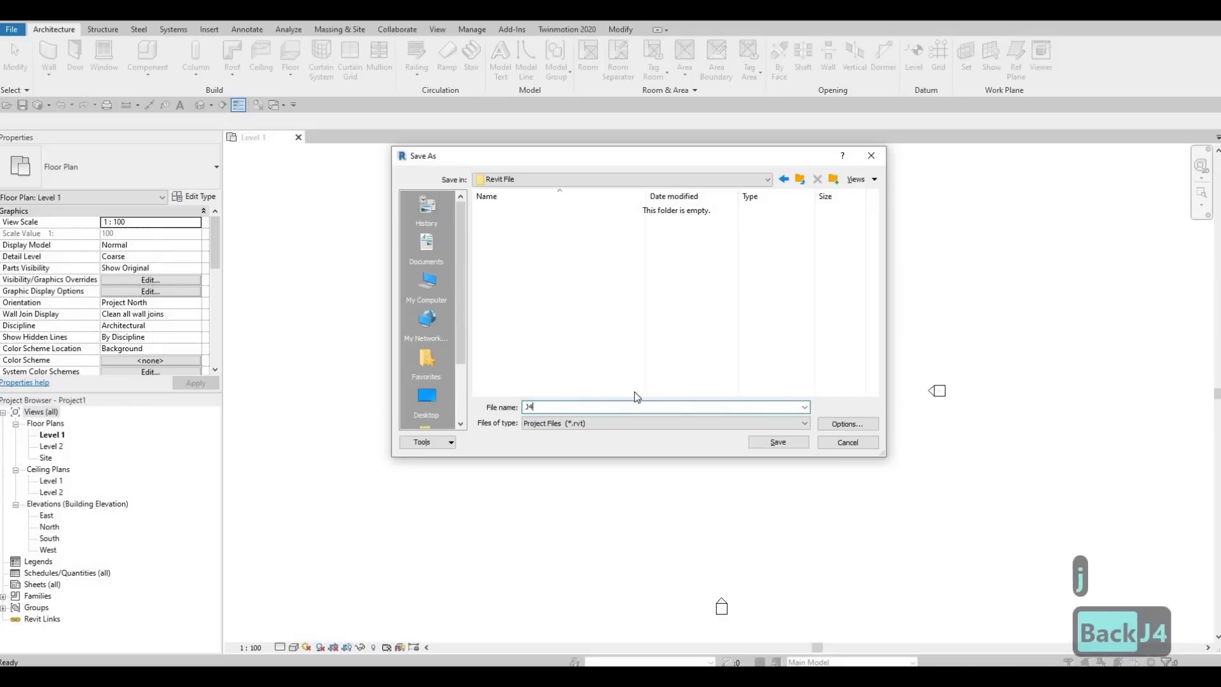
type("M H")
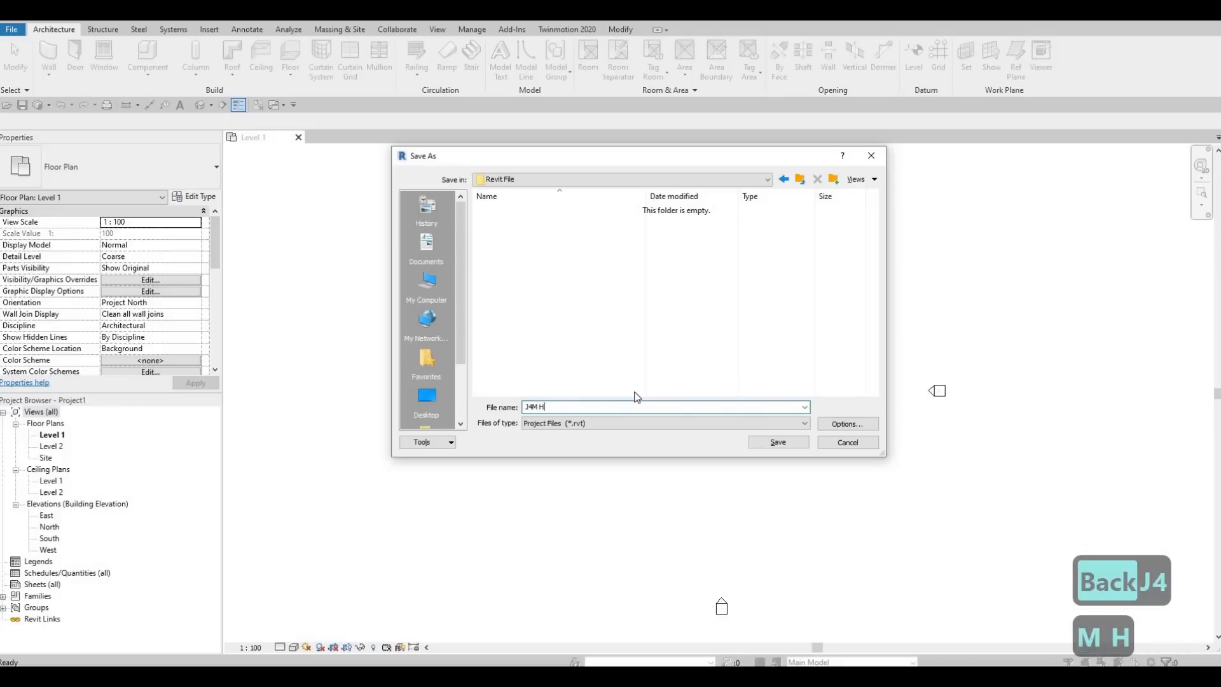
type("ouse")
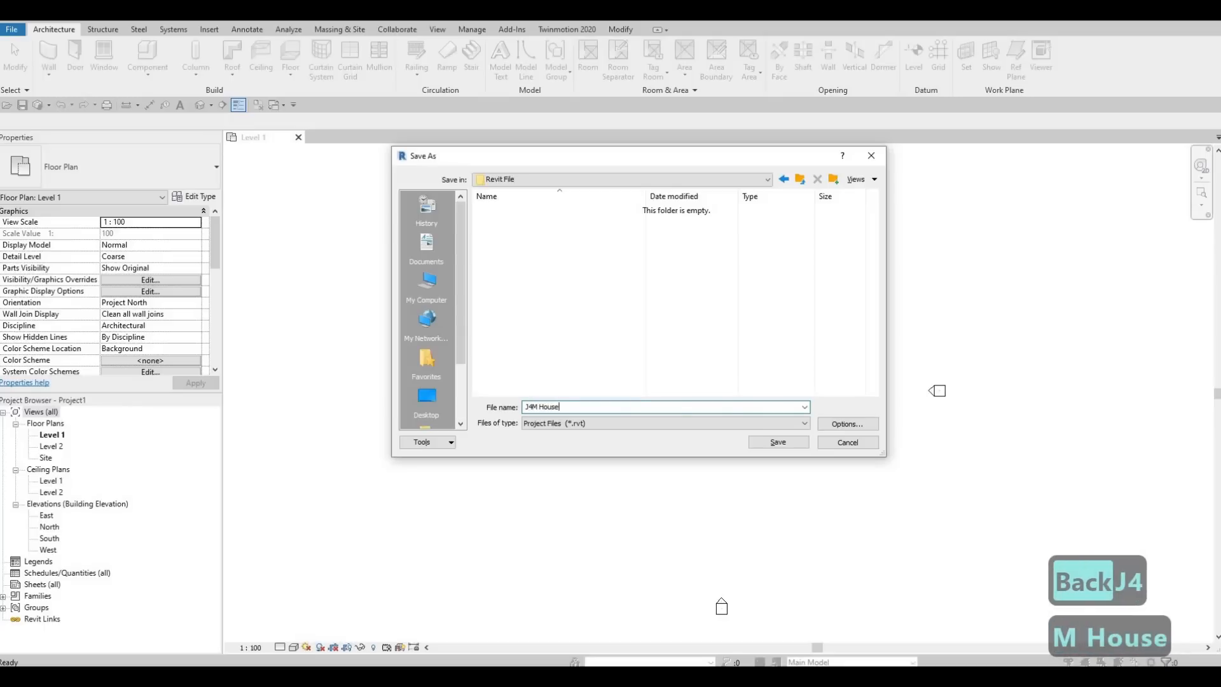
left_click(838, 425)
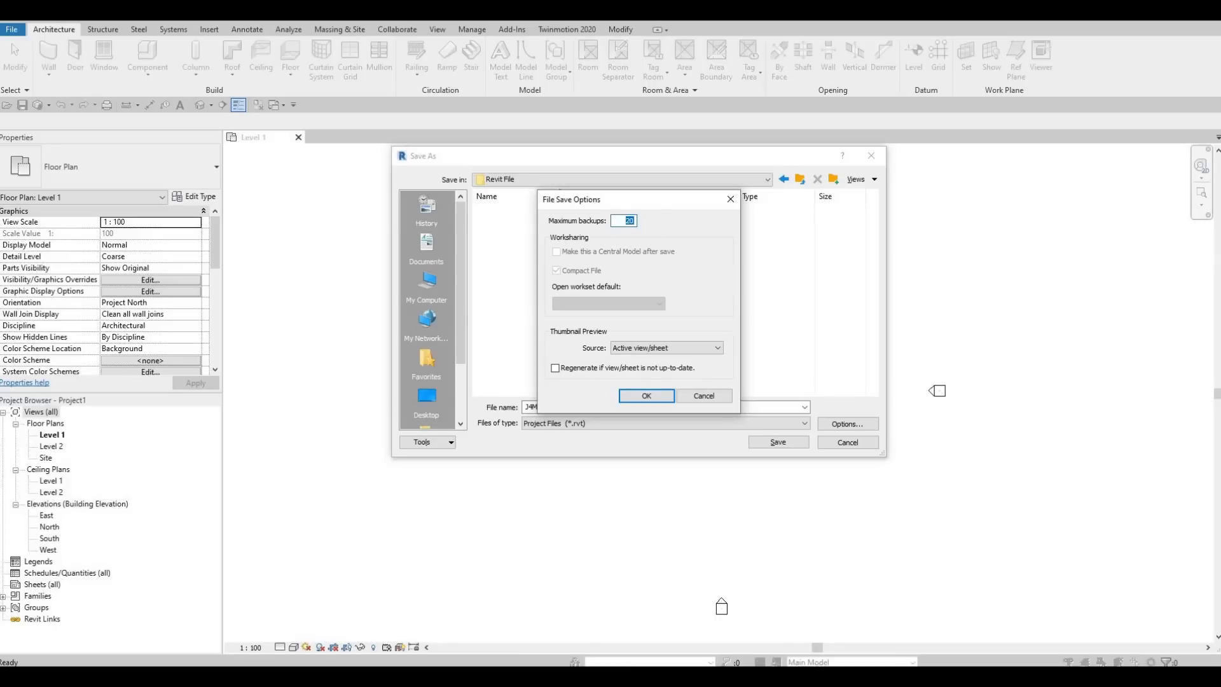
type("5")
key("Return")
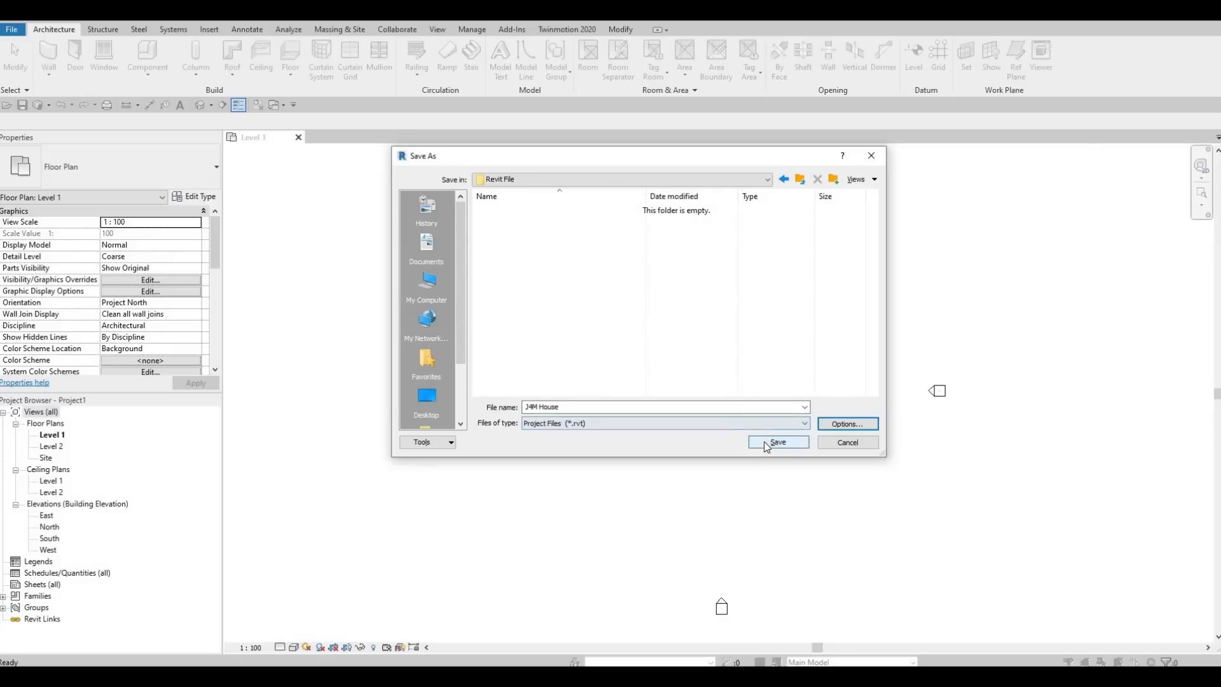
left_click(760, 441)
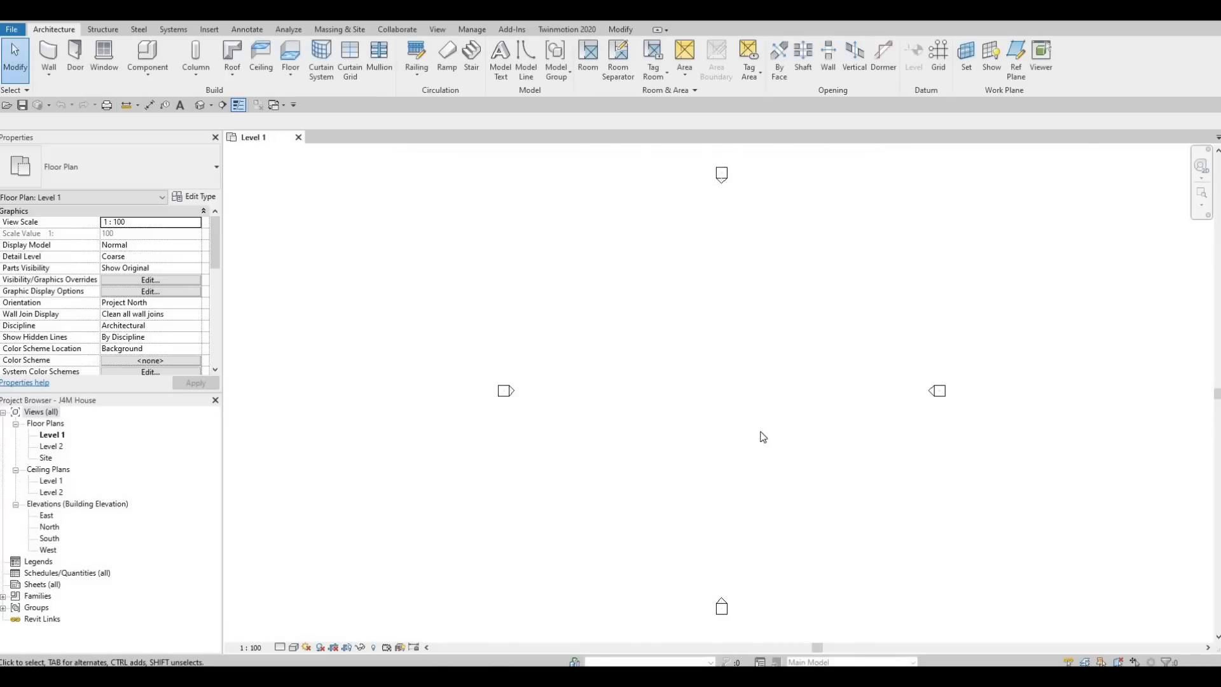
key("u")
key("n")
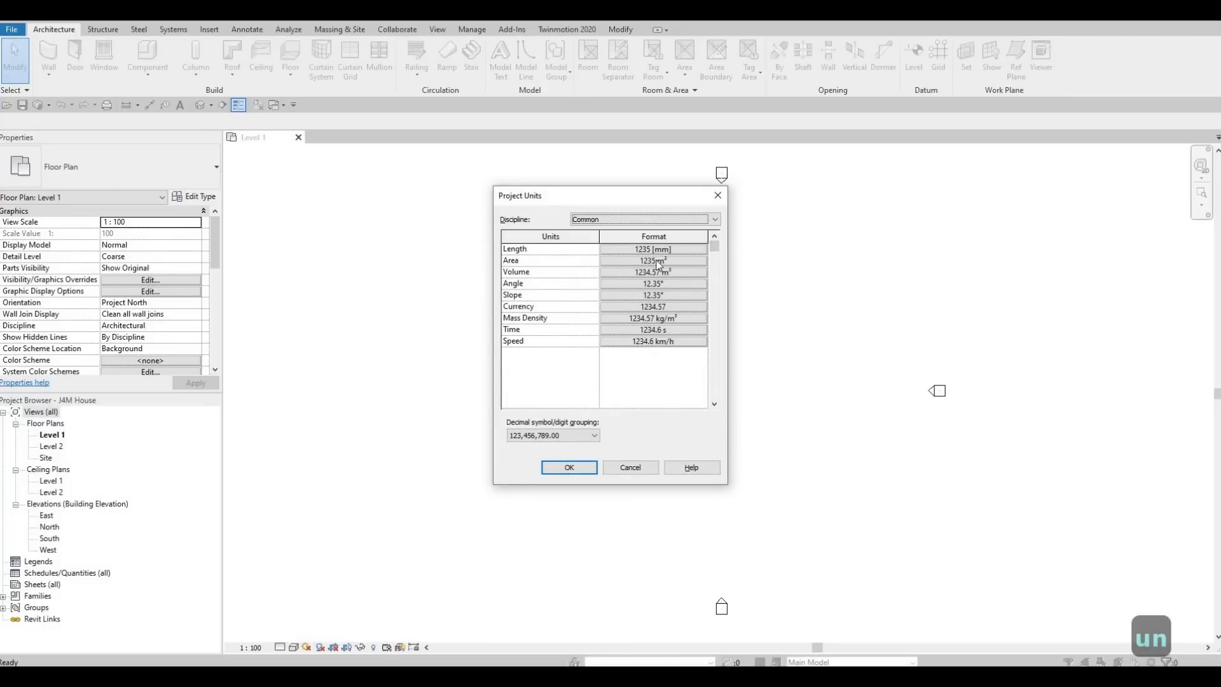
left_click(644, 472)
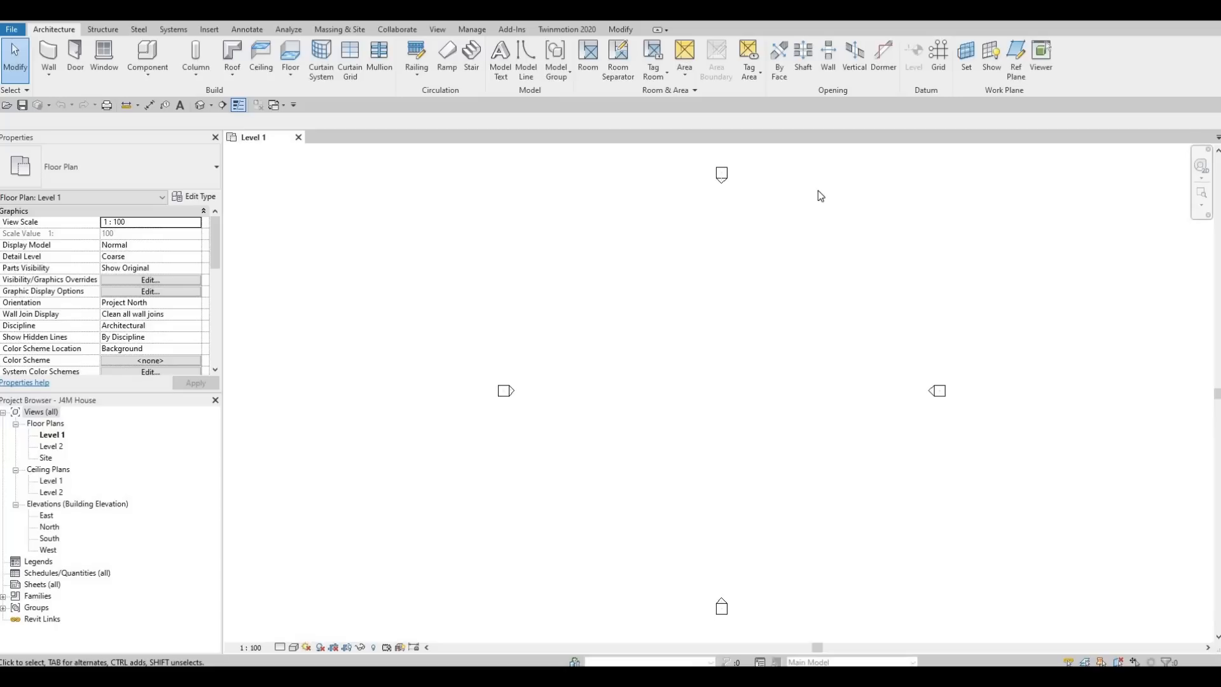
key("g")
- Draw vertical grid line 1 bottom-to-top on the Level 1 plan, then select it
key("r")
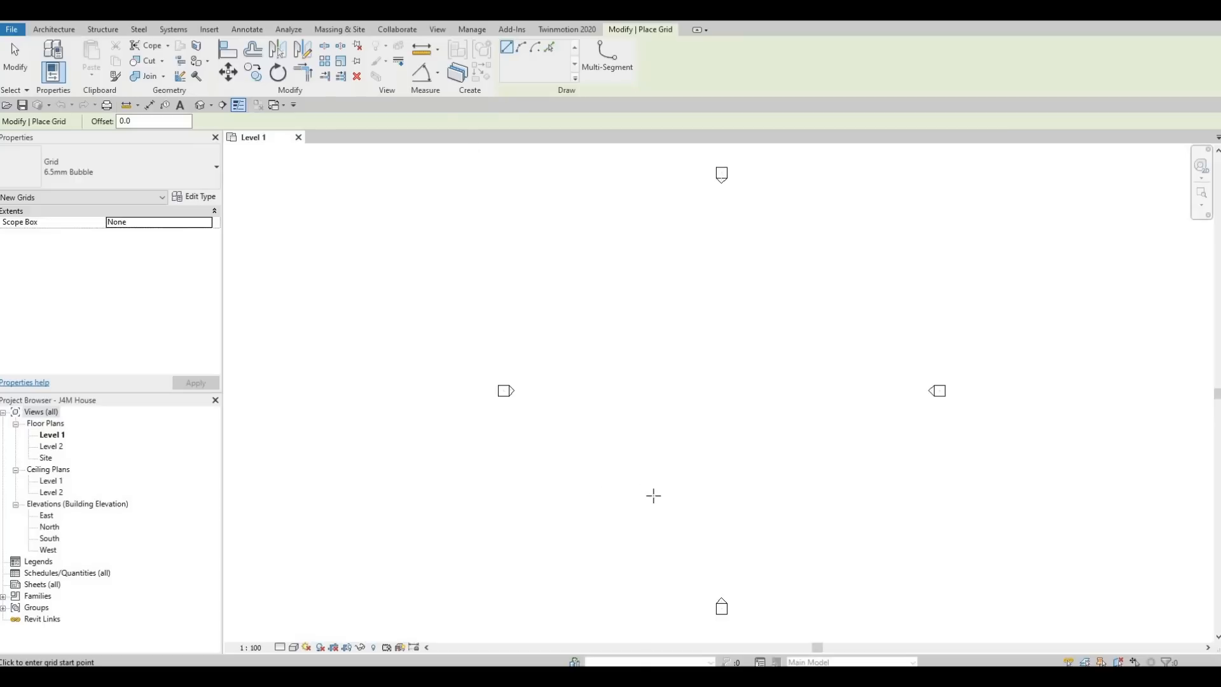
left_click(655, 514)
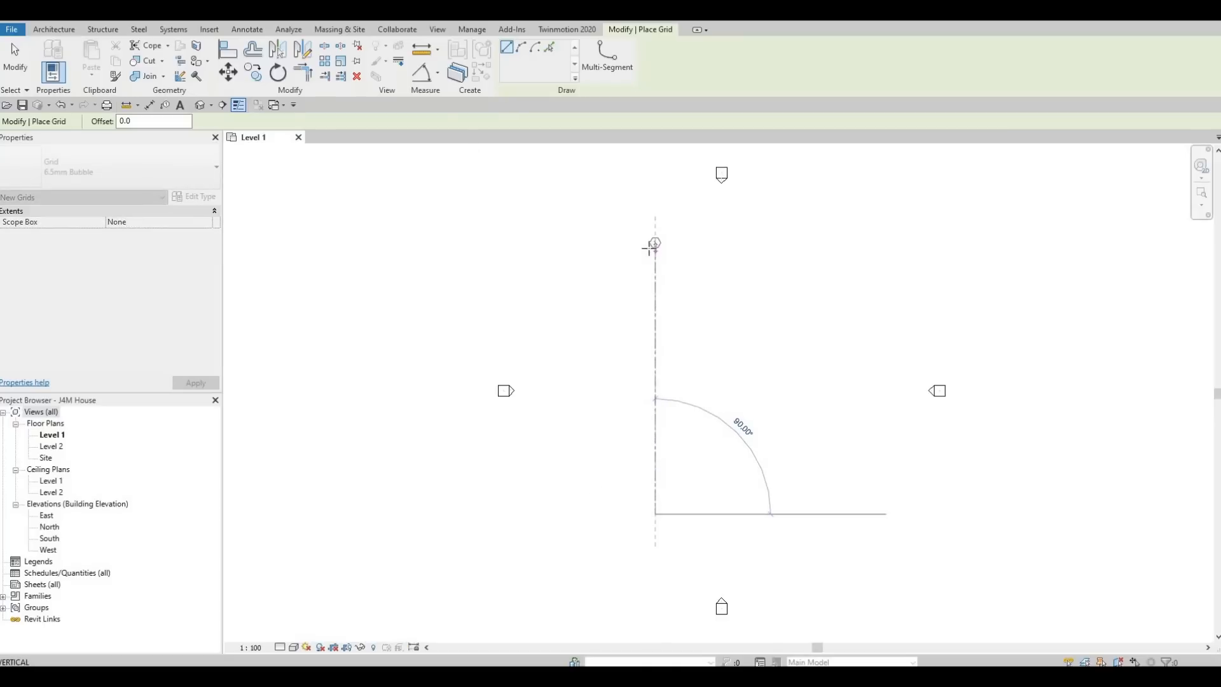
left_click(672, 250)
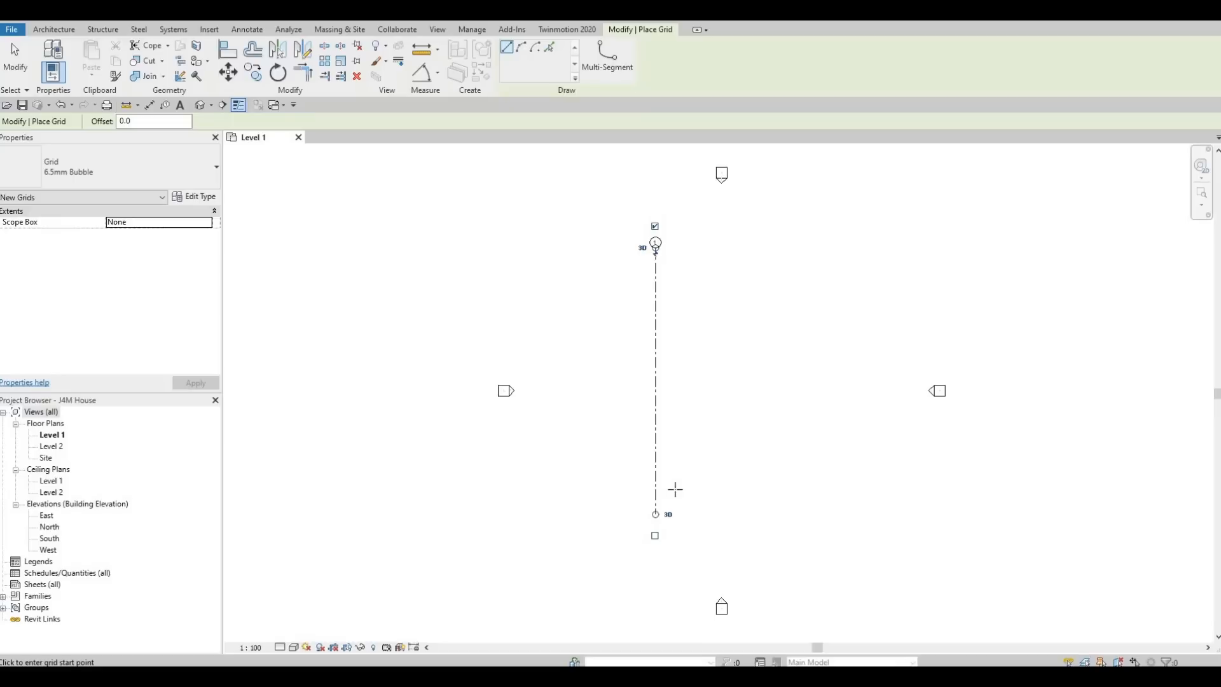
scroll(655, 249, "up", 5)
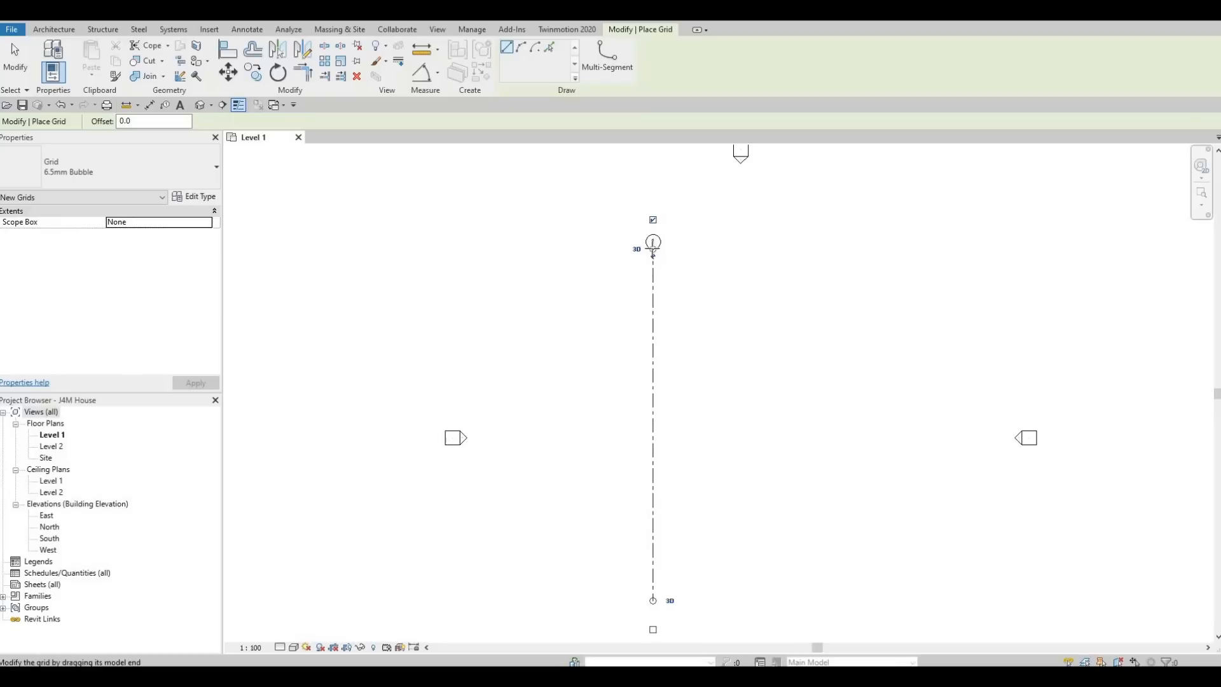
scroll(655, 249, "down", 5)
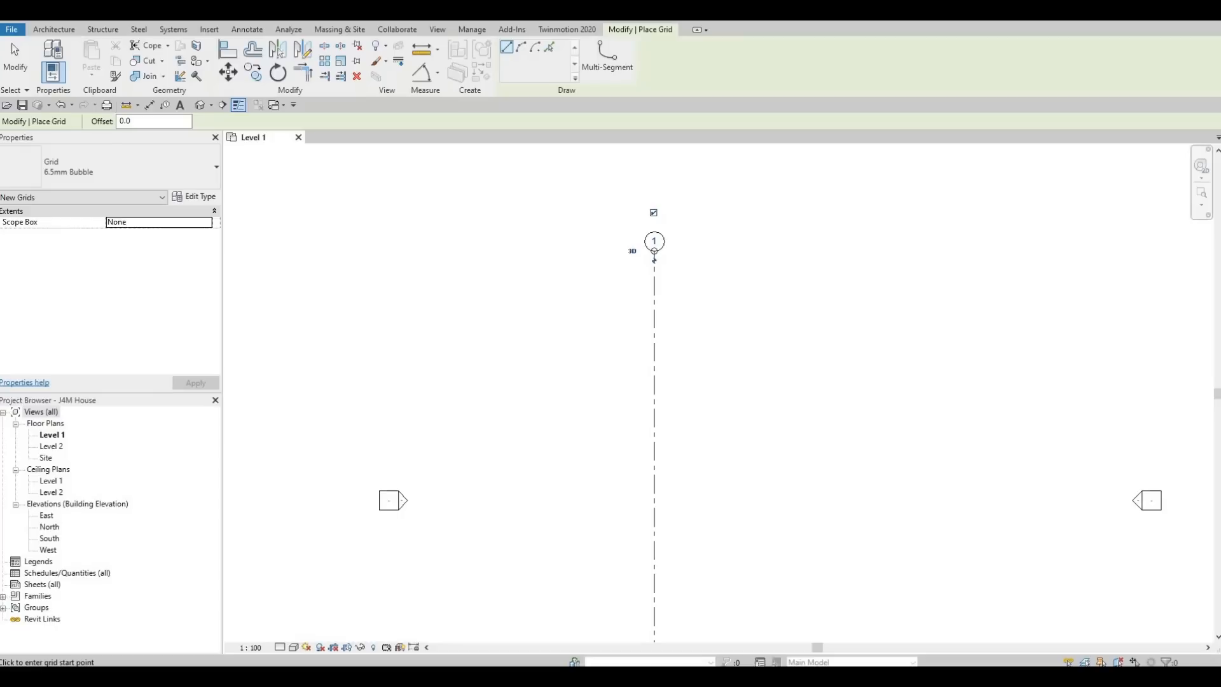
key("Escape")
key("Escape")
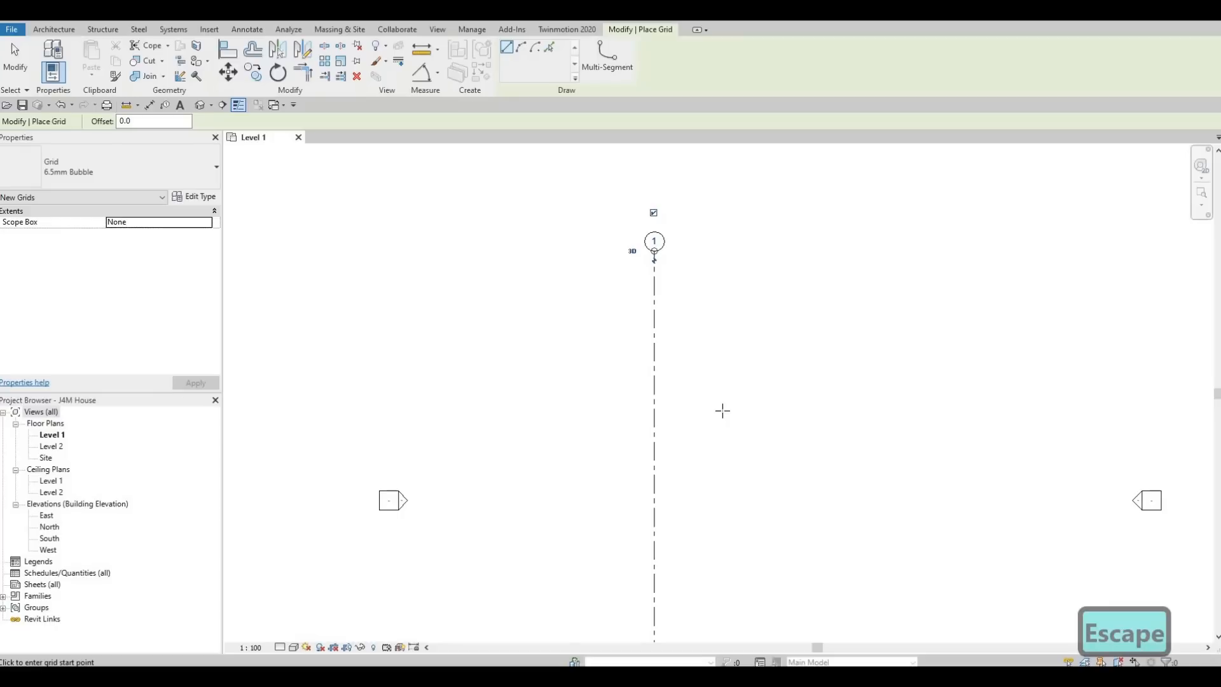
key("Escape")
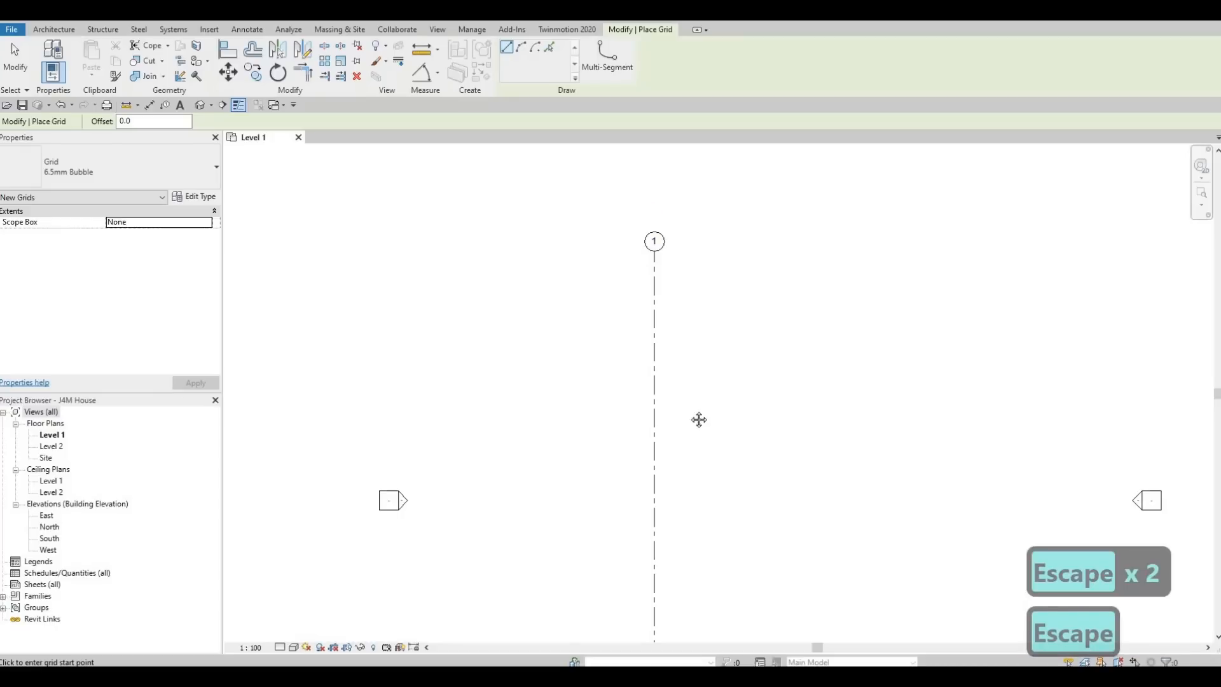
middle_click_drag(698, 420, 518, 318)
scroll(519, 318, "down", 1)
key("Escape")
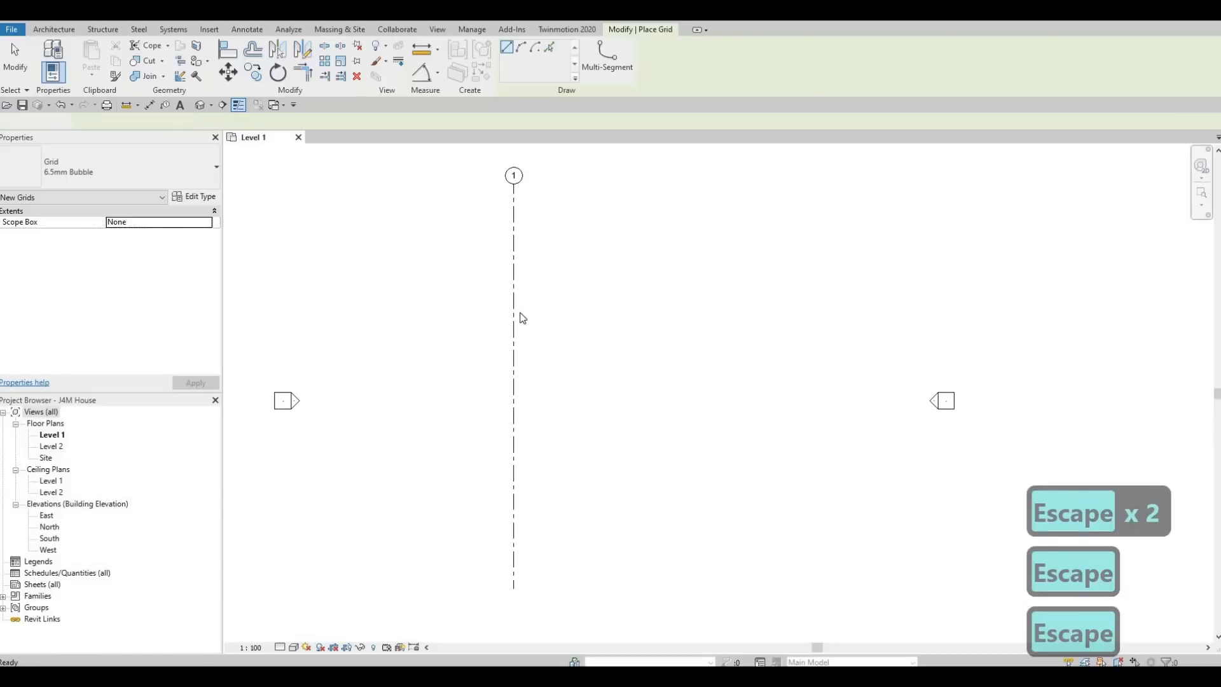
left_click(515, 270)
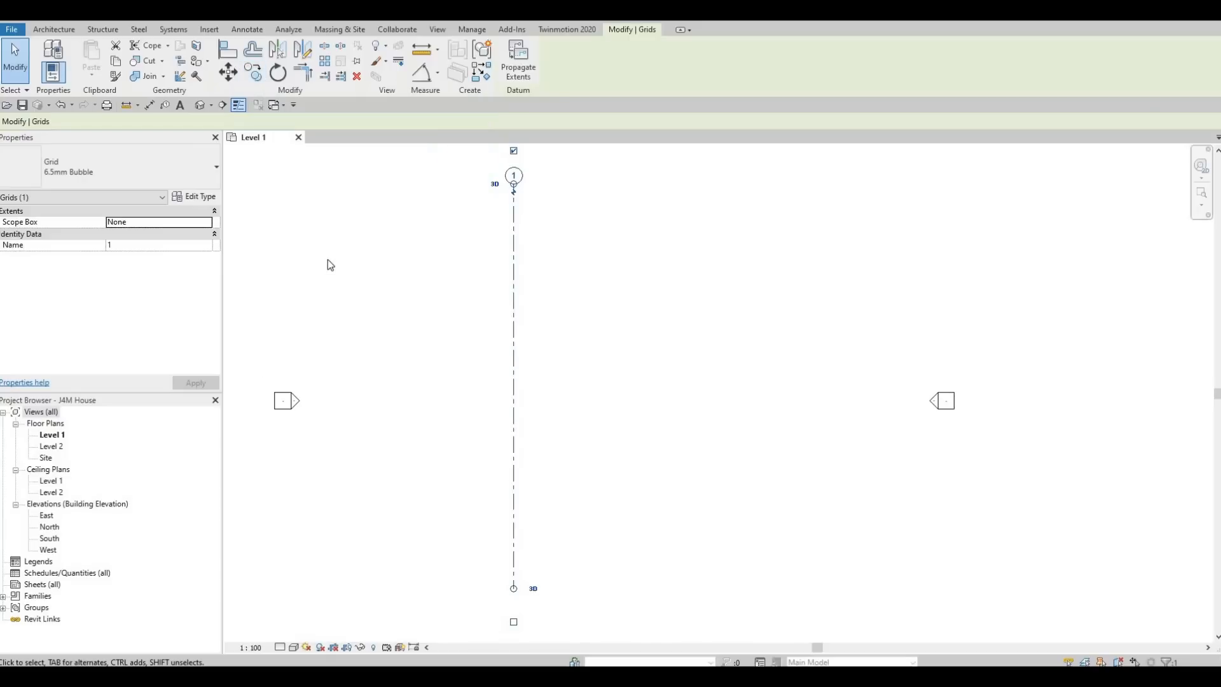
- Copy grid 1 with Multiple enabled at offsets 3185 and 3650 to create grids 2 and 3
key("c")
key("o")
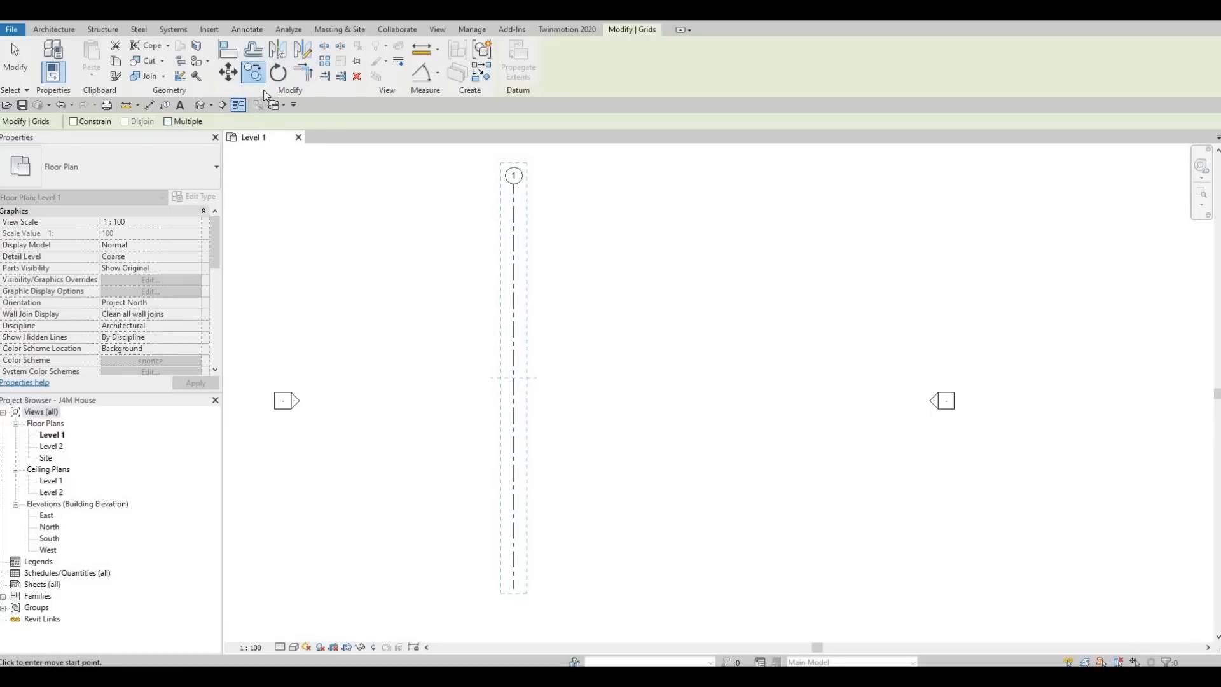
left_click(169, 122)
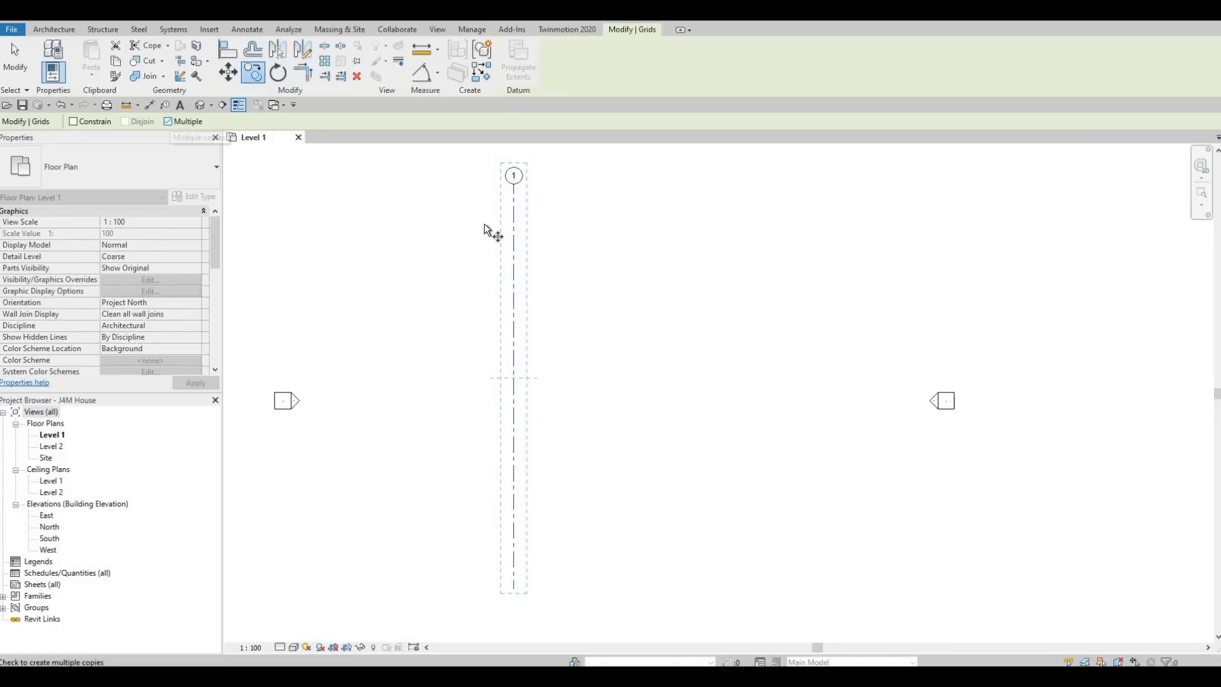
left_click(514, 210)
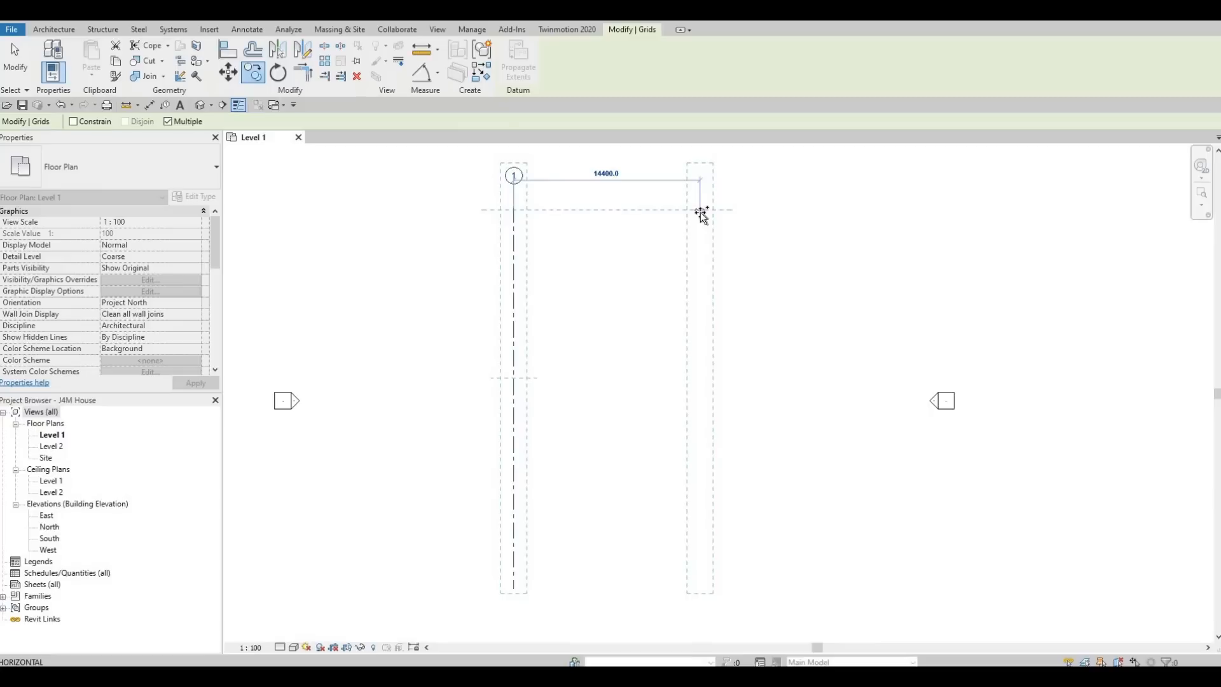
type("31")
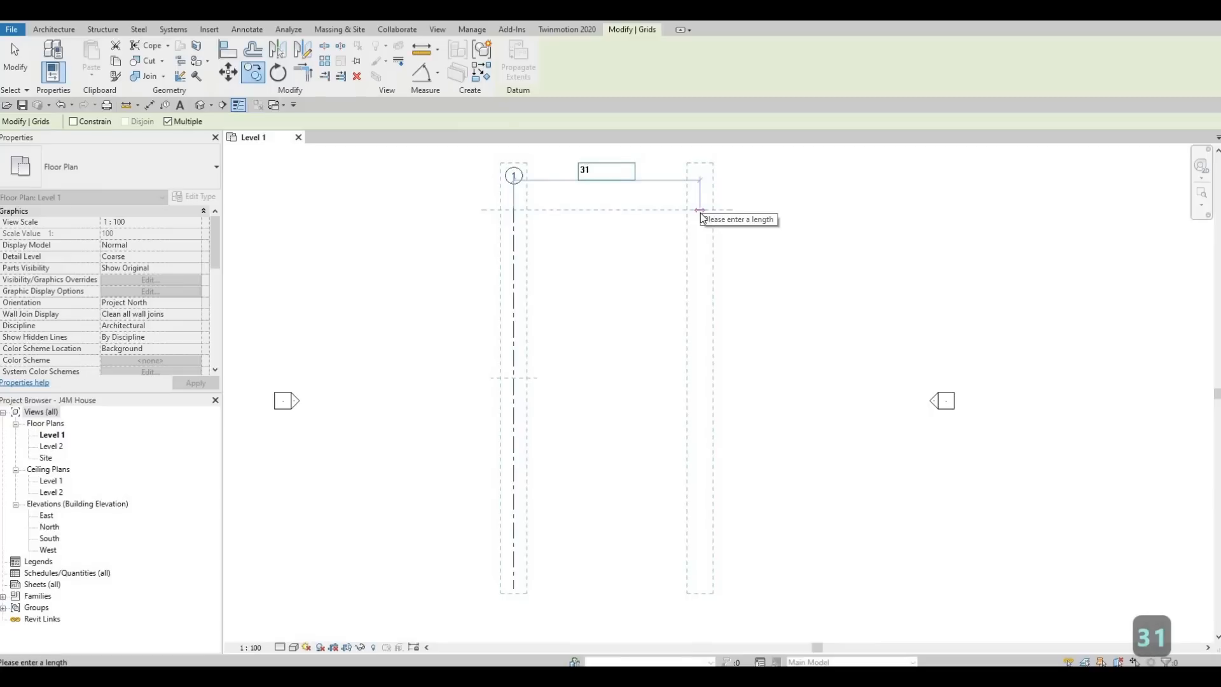
type("85")
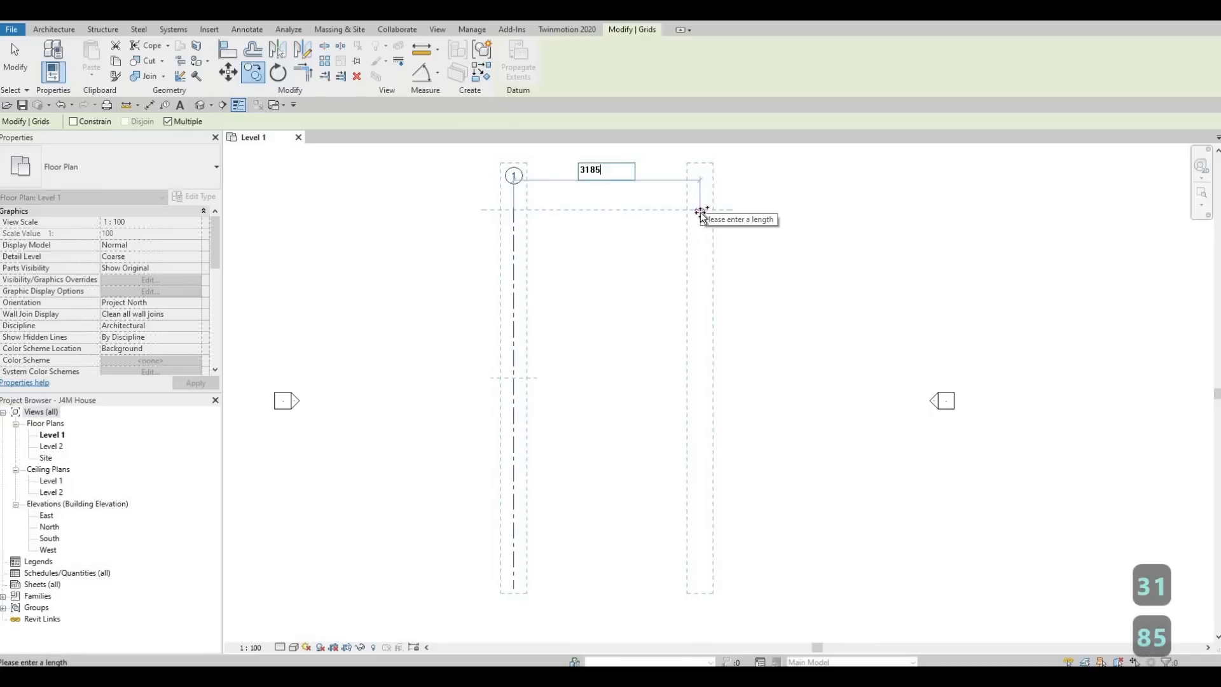
key("Return")
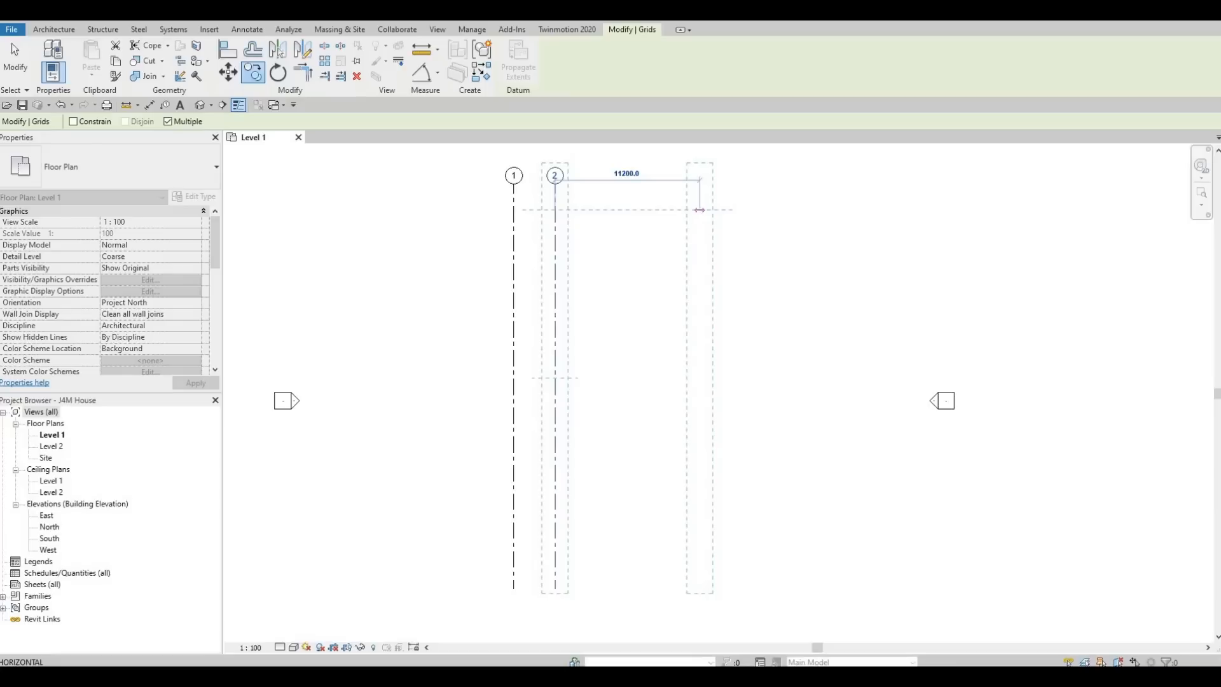
type("3650")
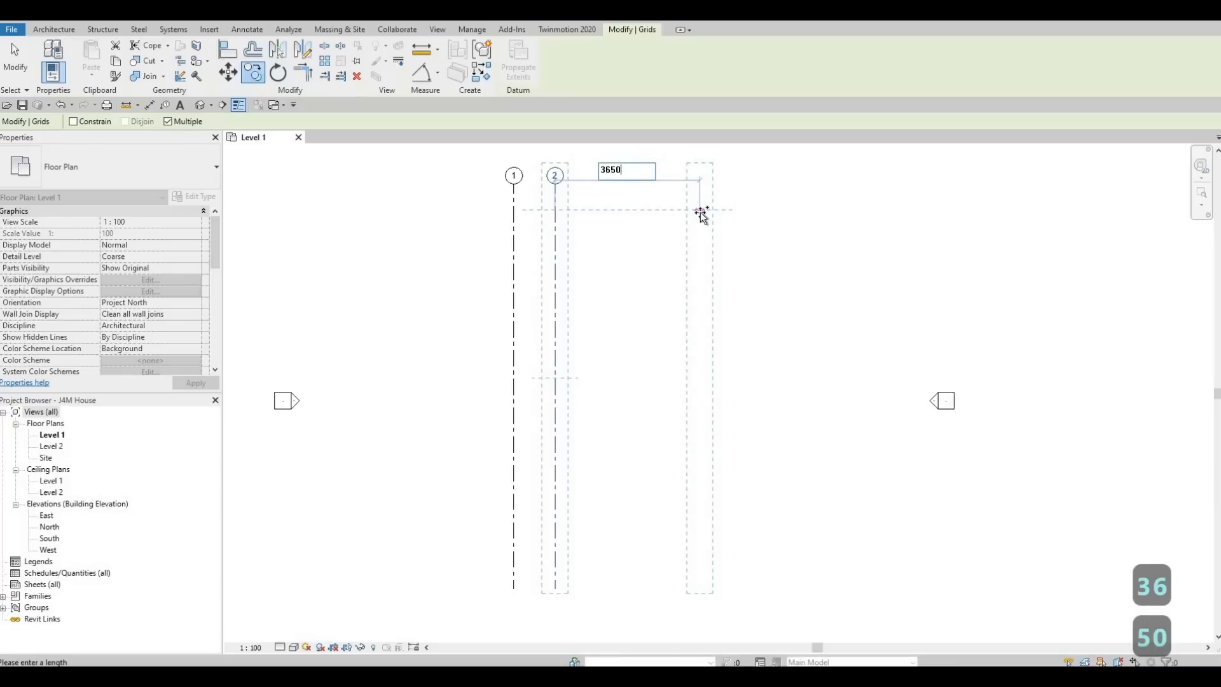
key("Return")
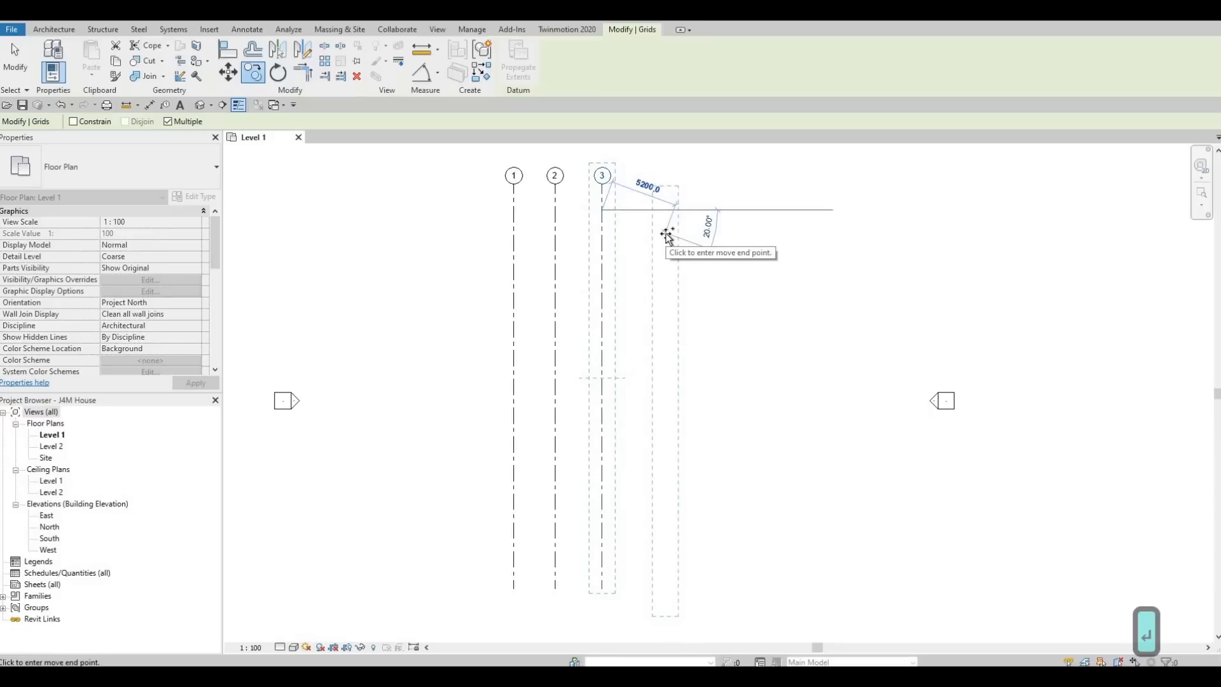
key("Escape")
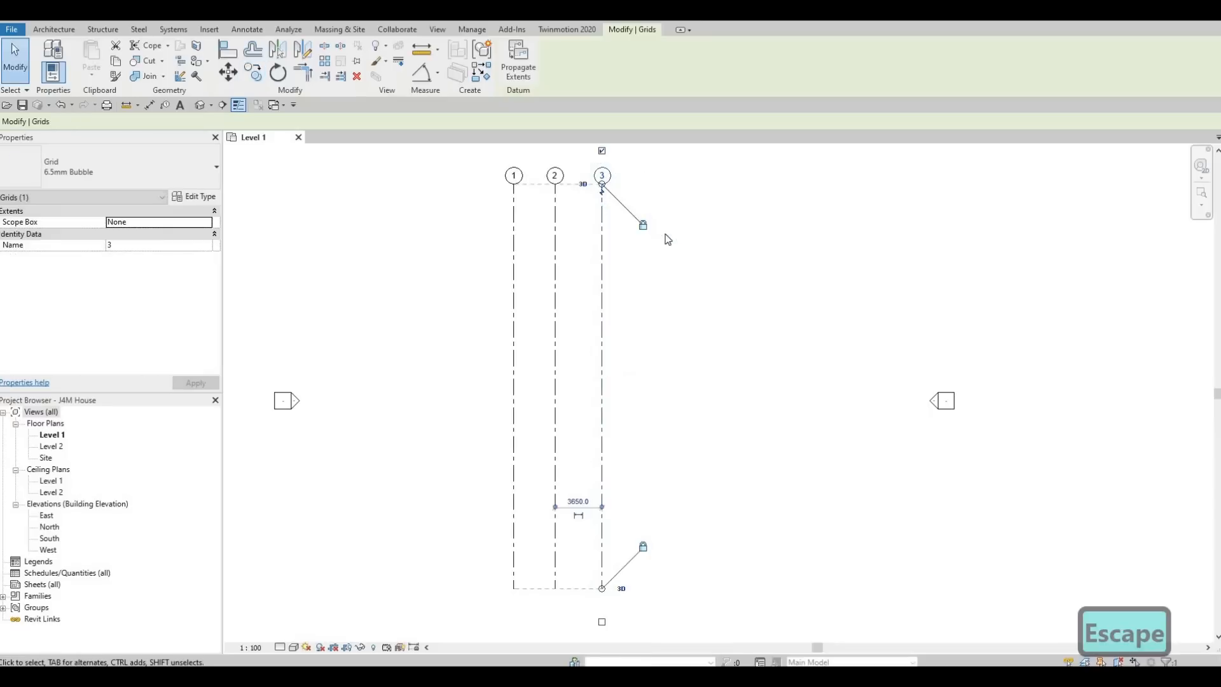
key("Escape")
- Draw a horizontal grid line from right to left across grids 1–3 using GR
scroll(665, 235, "down", 2)
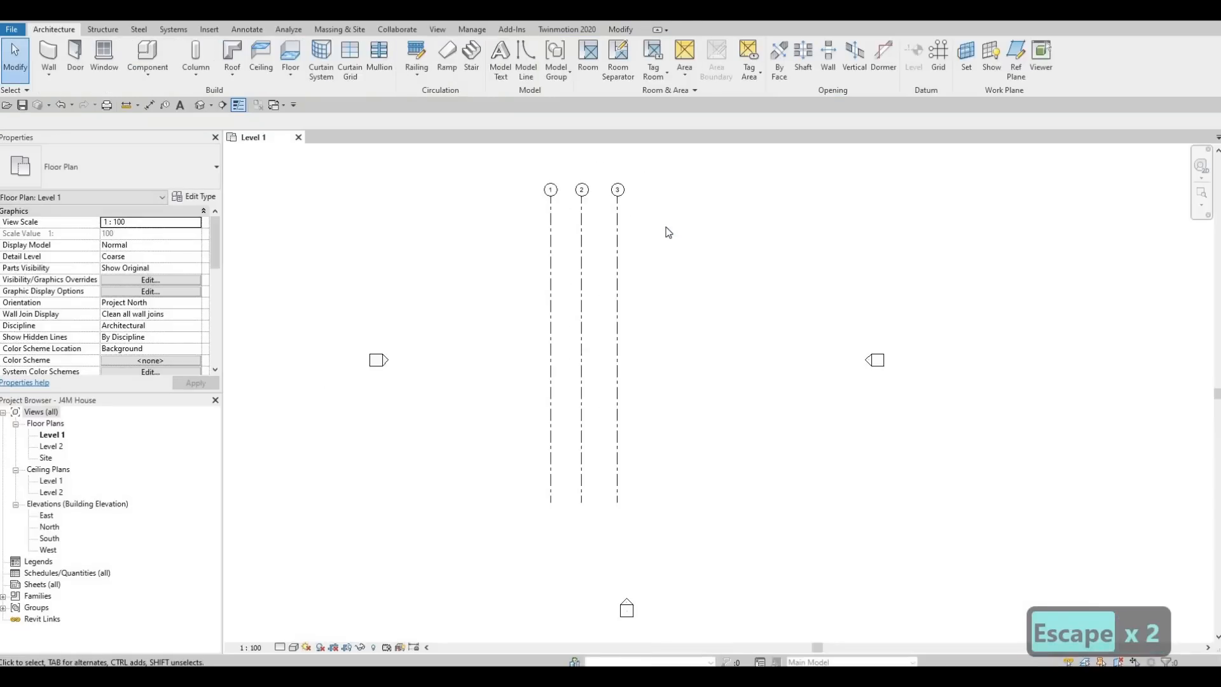
middle_click_drag(676, 239, 661, 309)
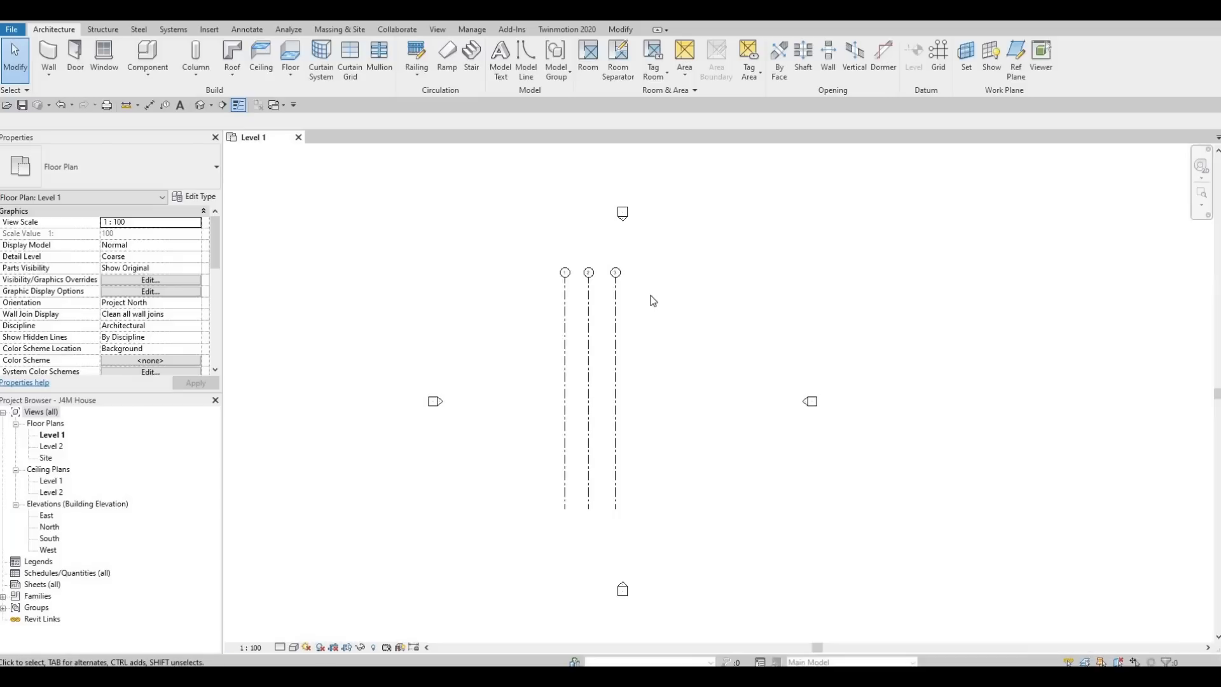
key("g")
key("r")
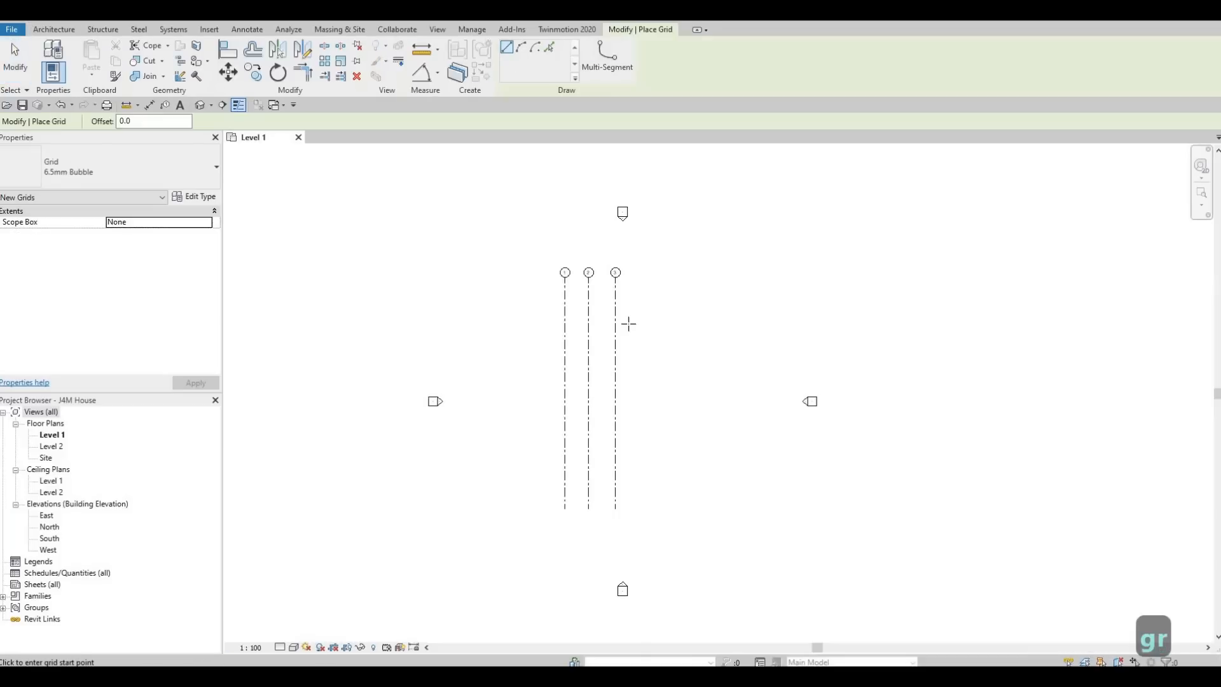
left_click(687, 317)
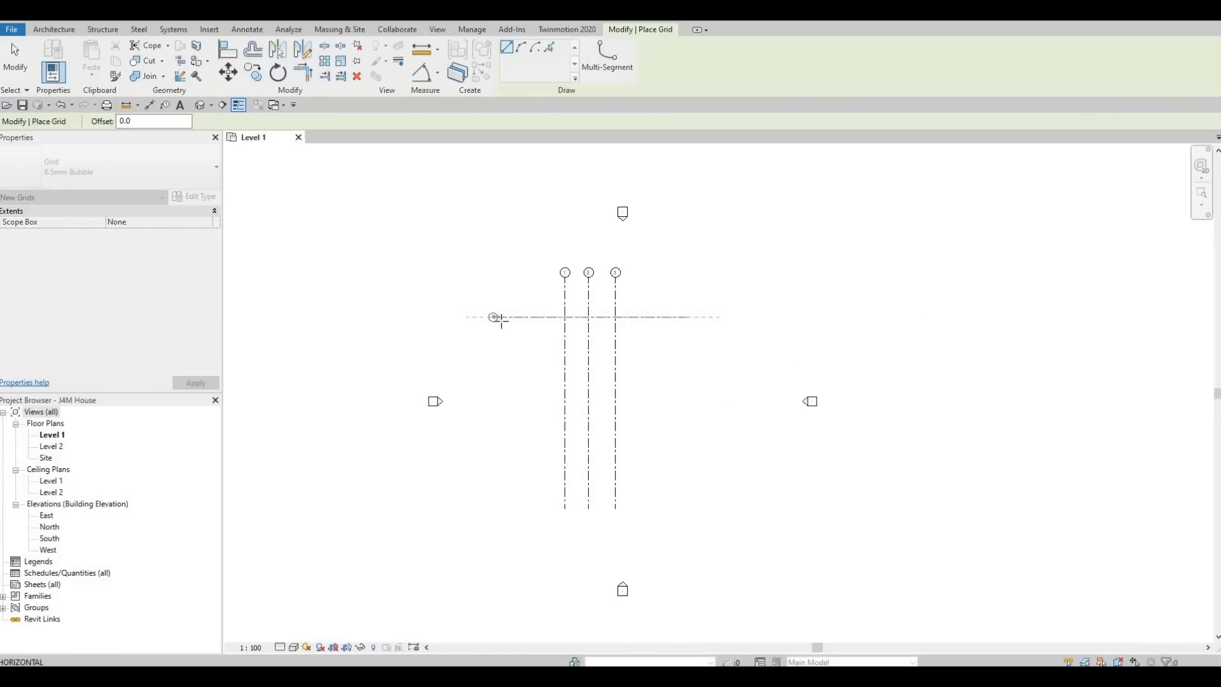
left_click(498, 317)
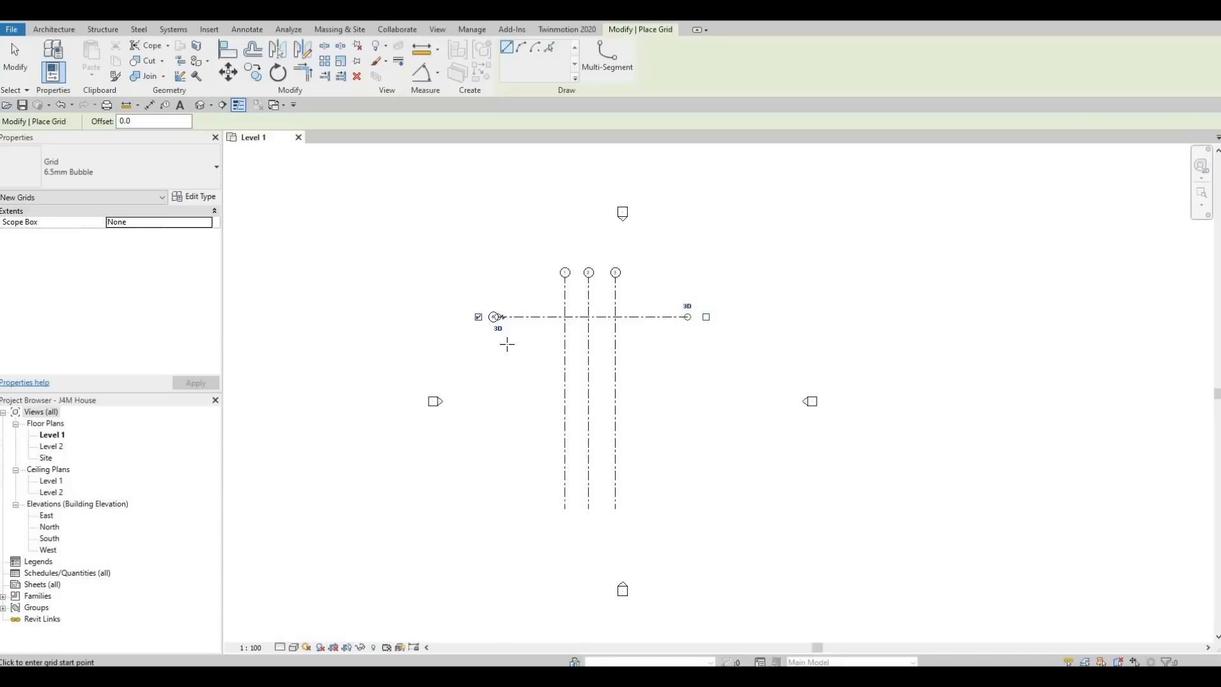
key("Escape")
key("Escape")
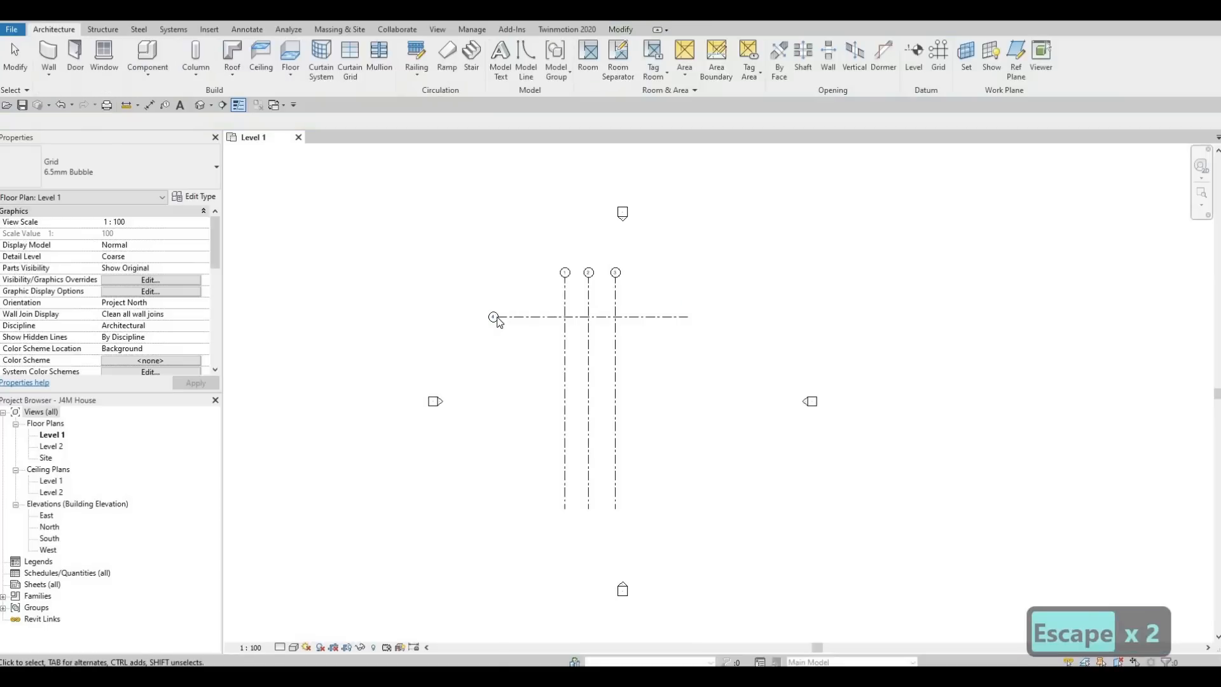
scroll(499, 323, "up", 1)
scroll(496, 320, "up", 5)
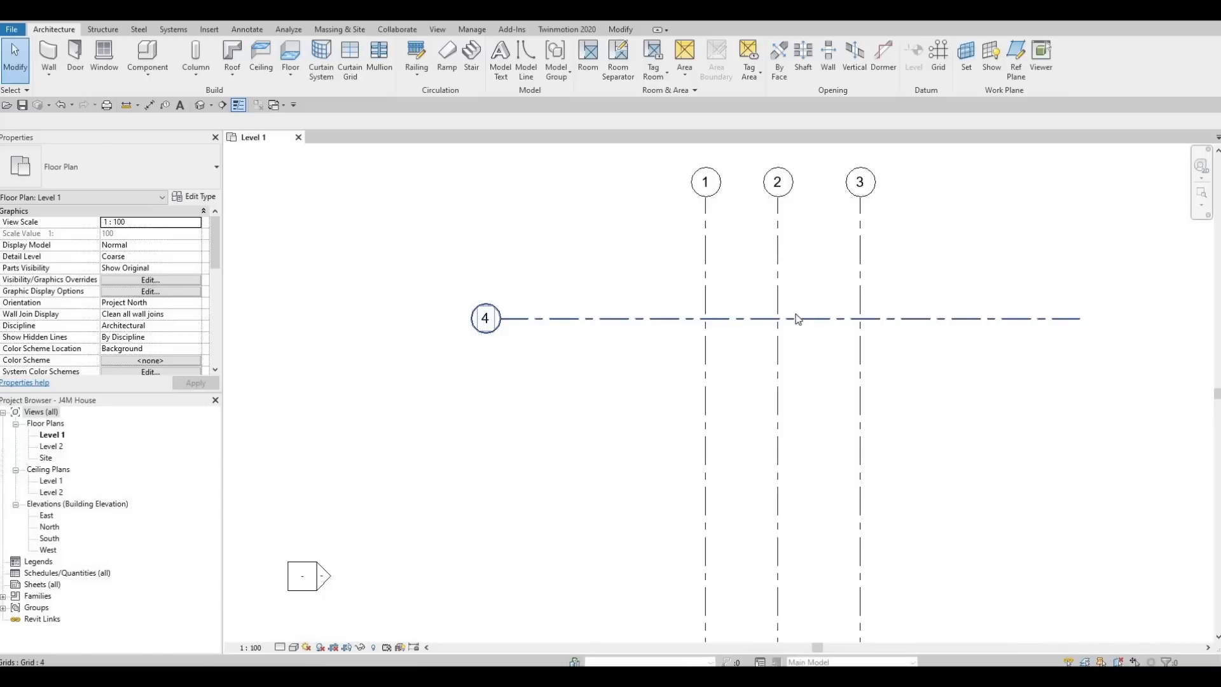
- Rename horizontal grid 4 to 'A' and reselect it
left_click(489, 324)
left_click(490, 323)
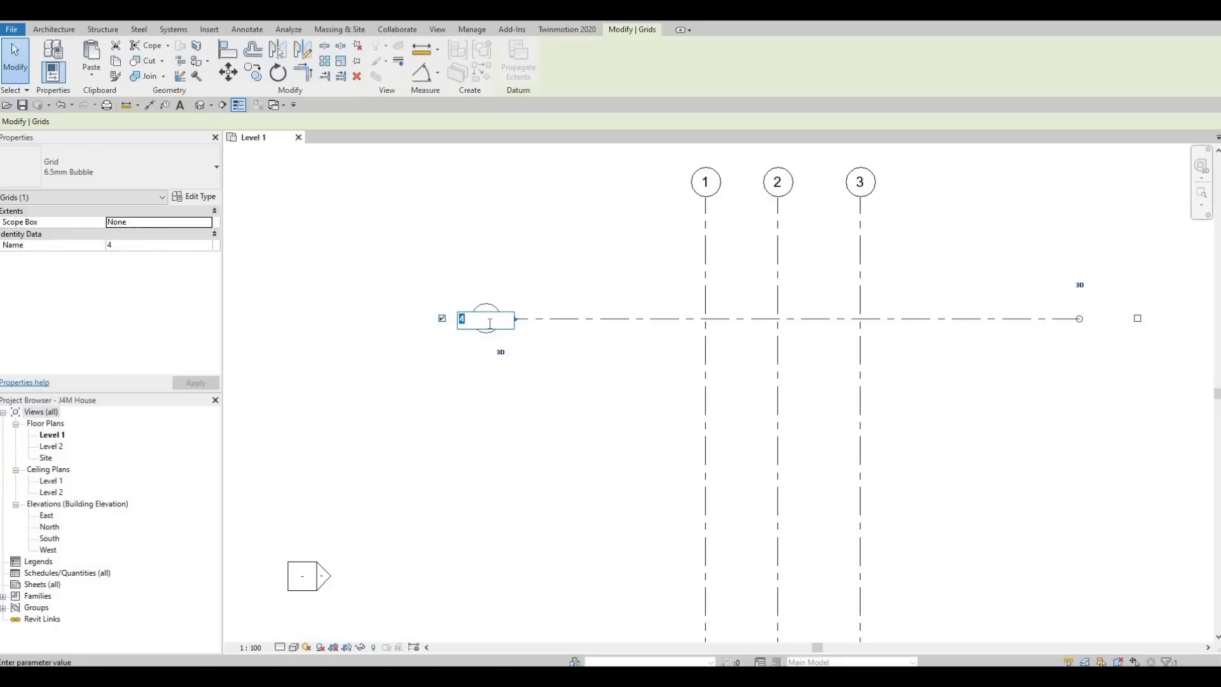
type("A")
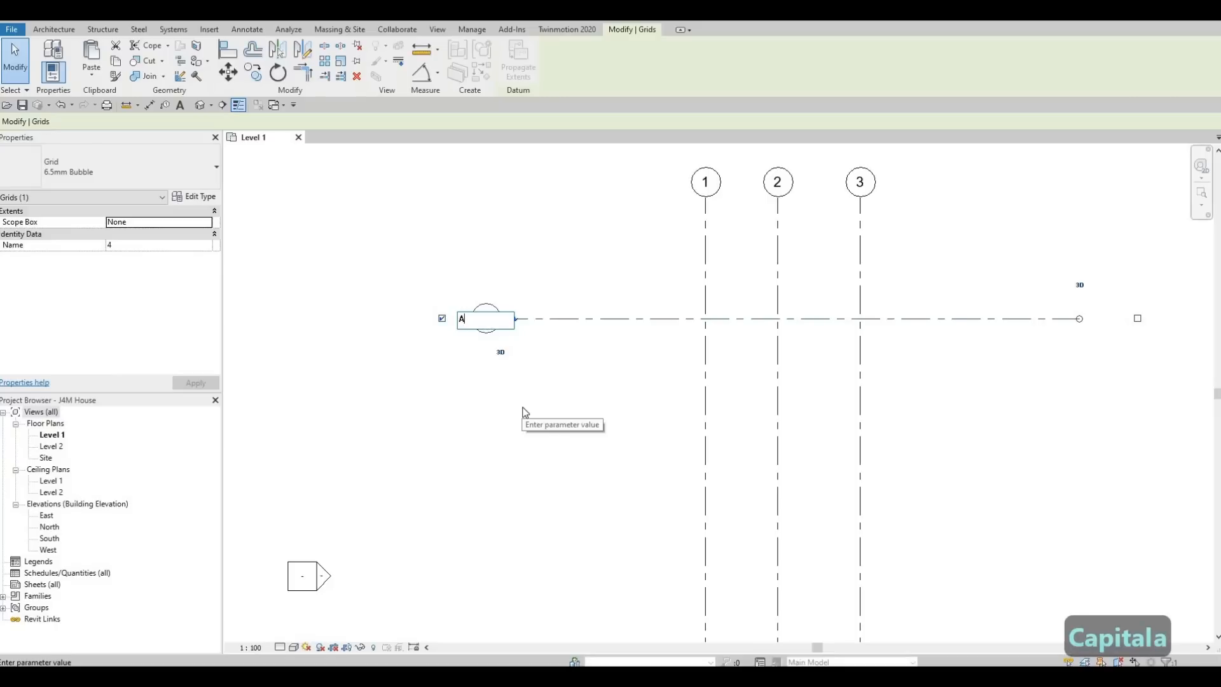
key("Return")
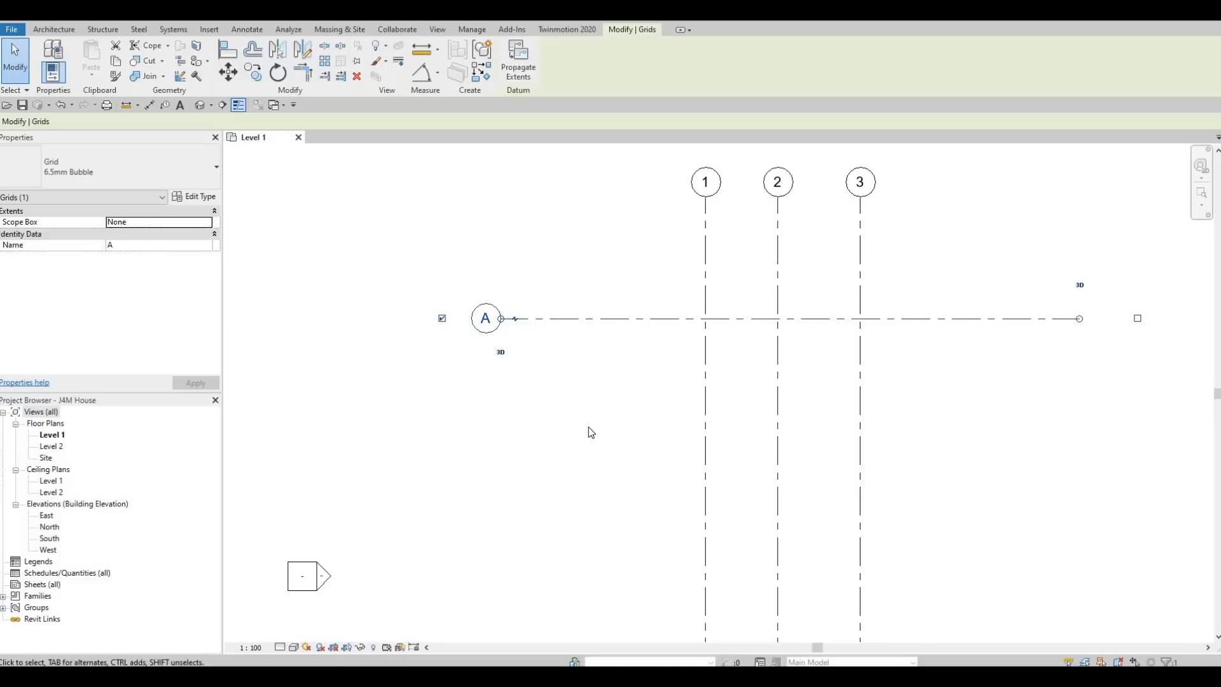
key("Escape")
key("Escape")
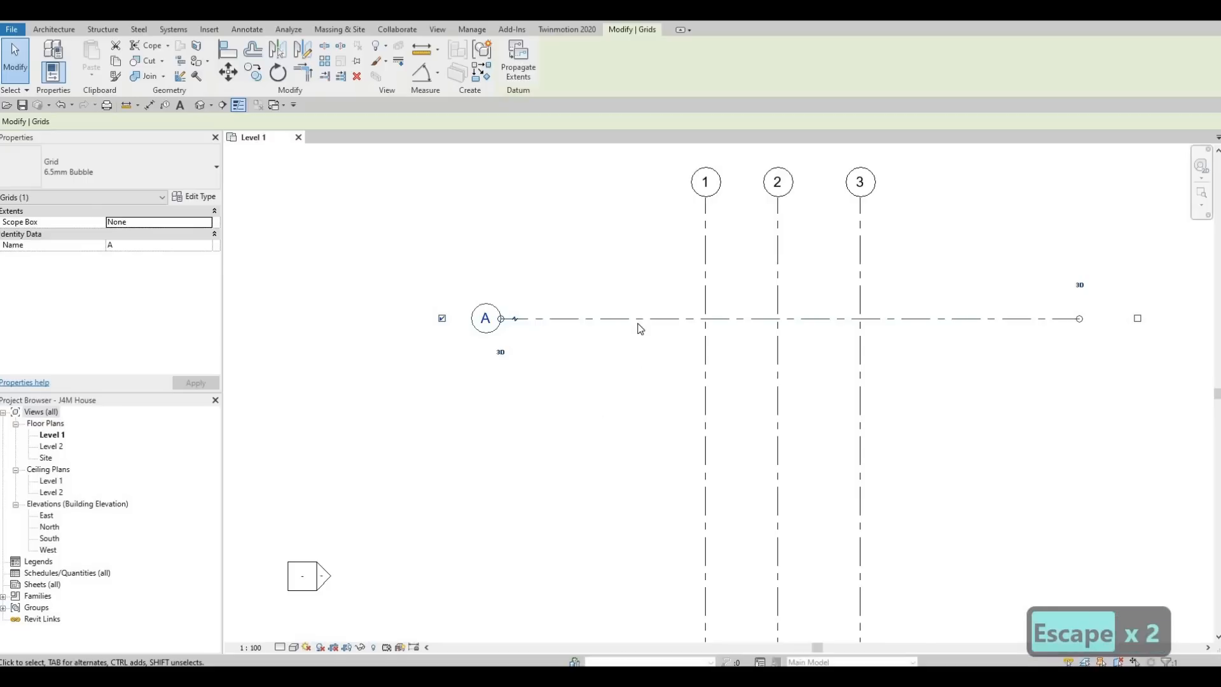
key("Escape")
key("Escape")
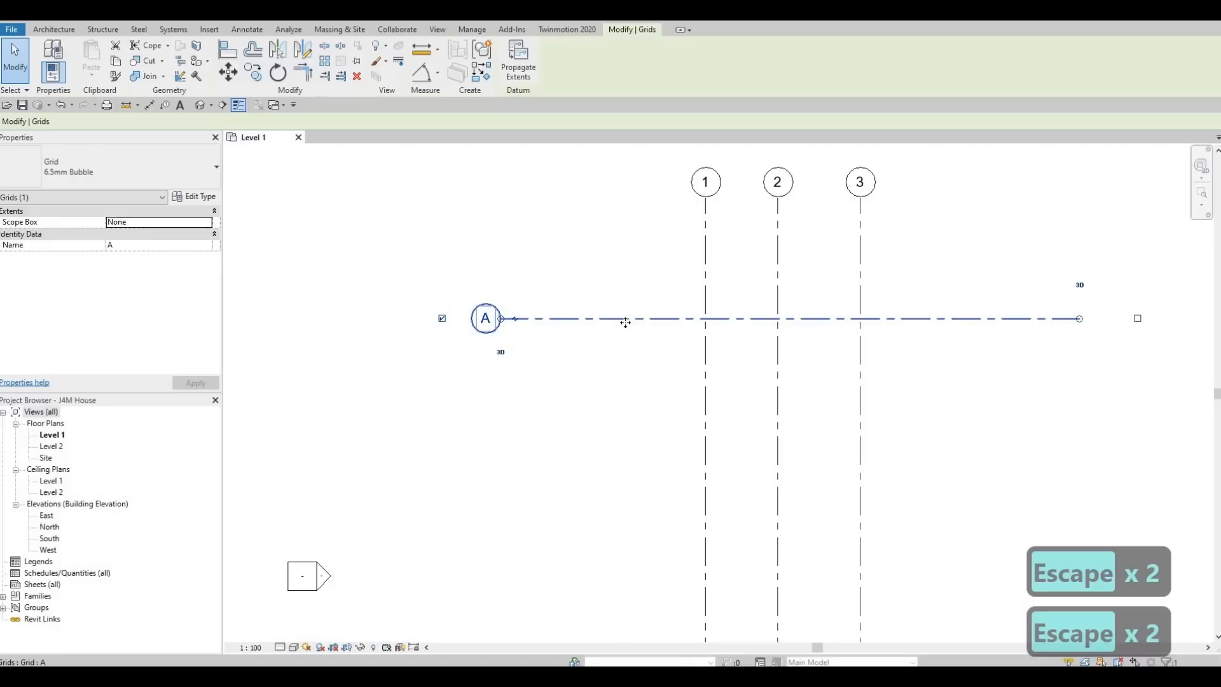
key("Escape")
key("Escape")
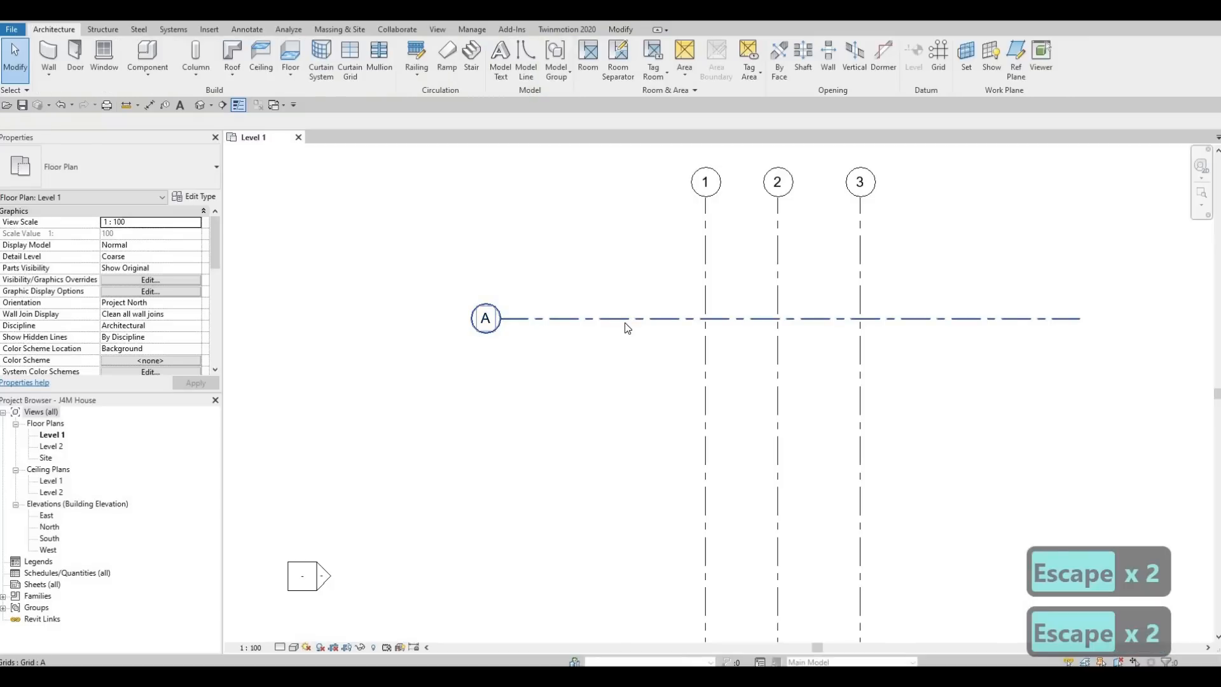
left_click(625, 319)
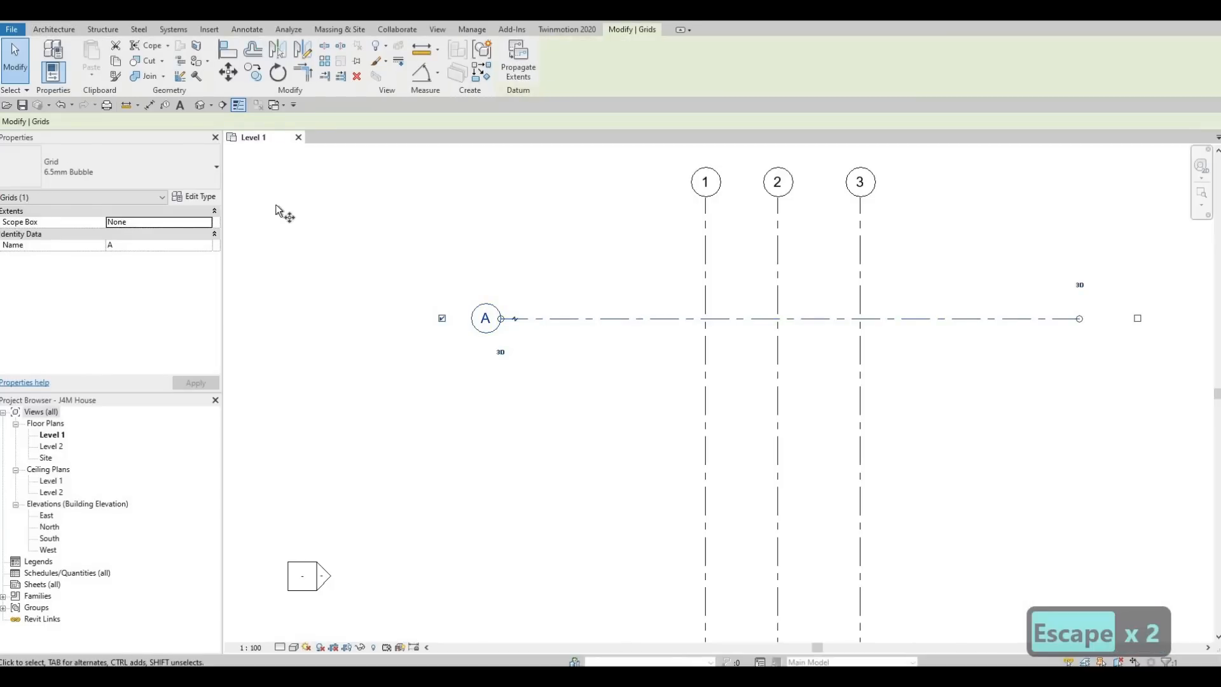
- Copy grid A downward to create grids B and C at 5624 and 2790 spacing
key("c")
key("o")
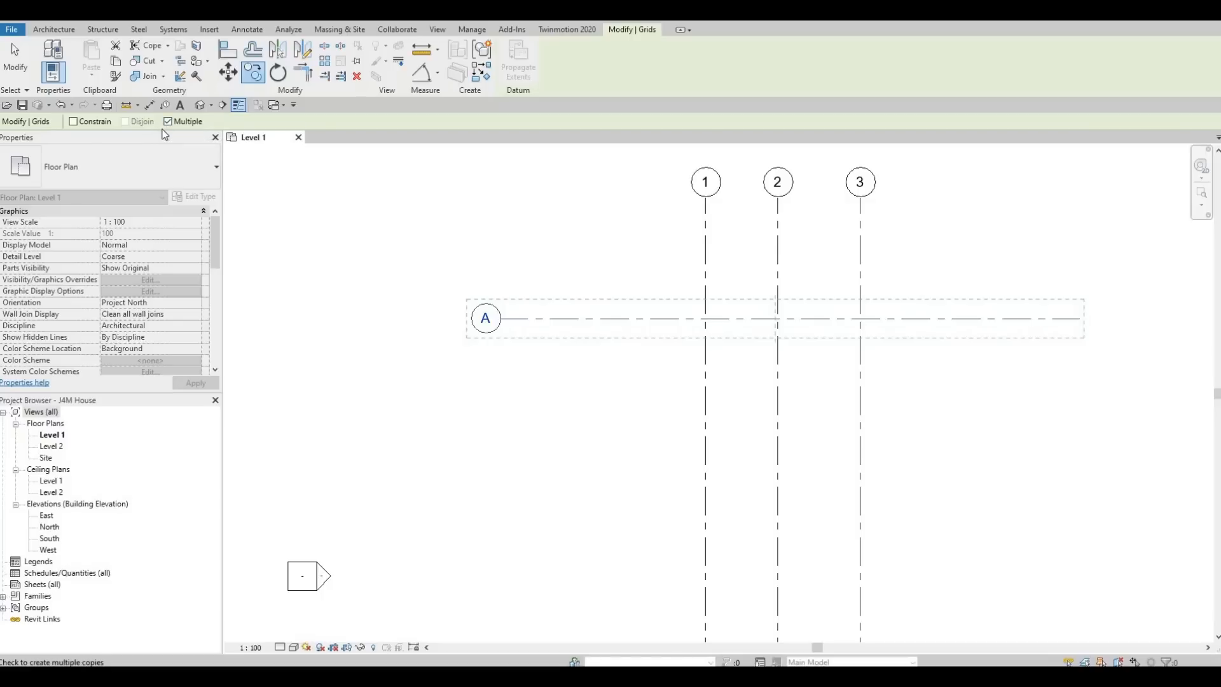
left_click(608, 318)
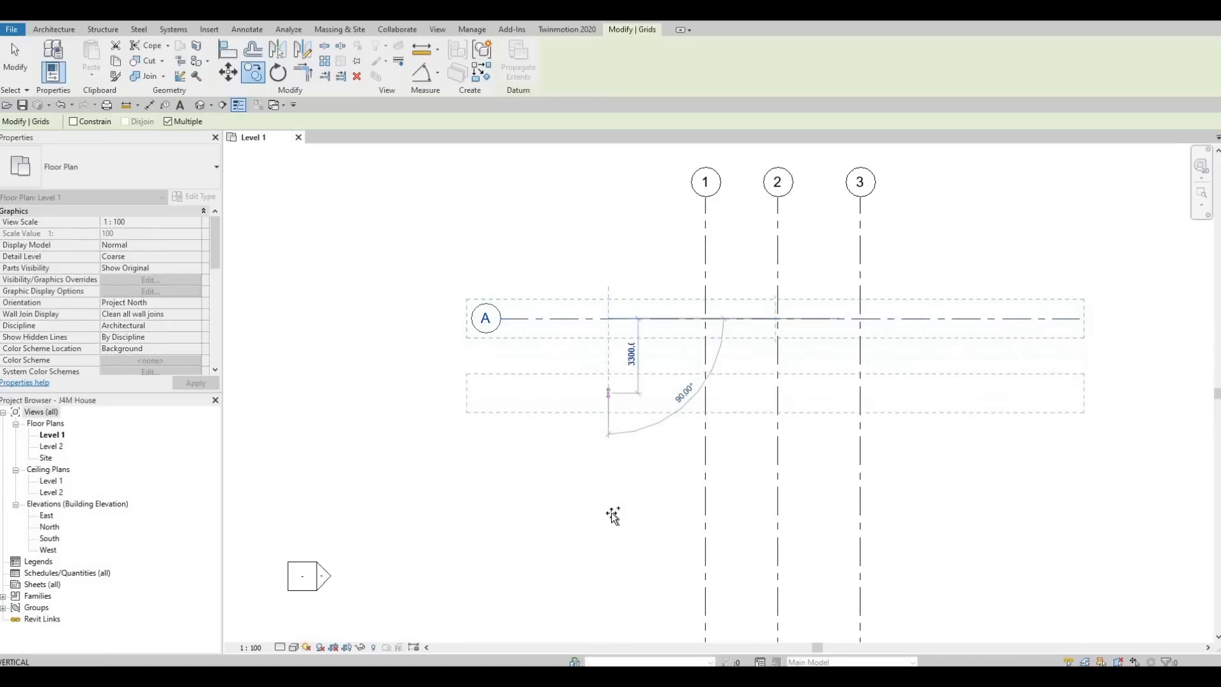
scroll(613, 515, "down", 1)
middle_click_drag(616, 517, 613, 369)
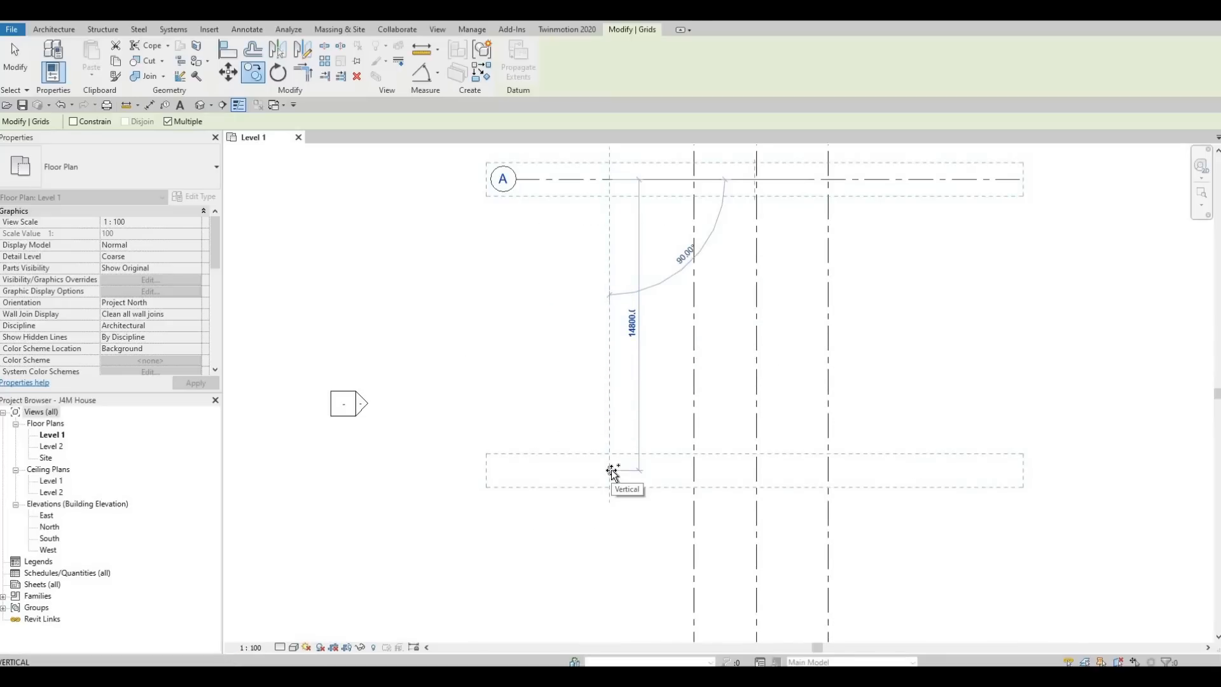
type("56")
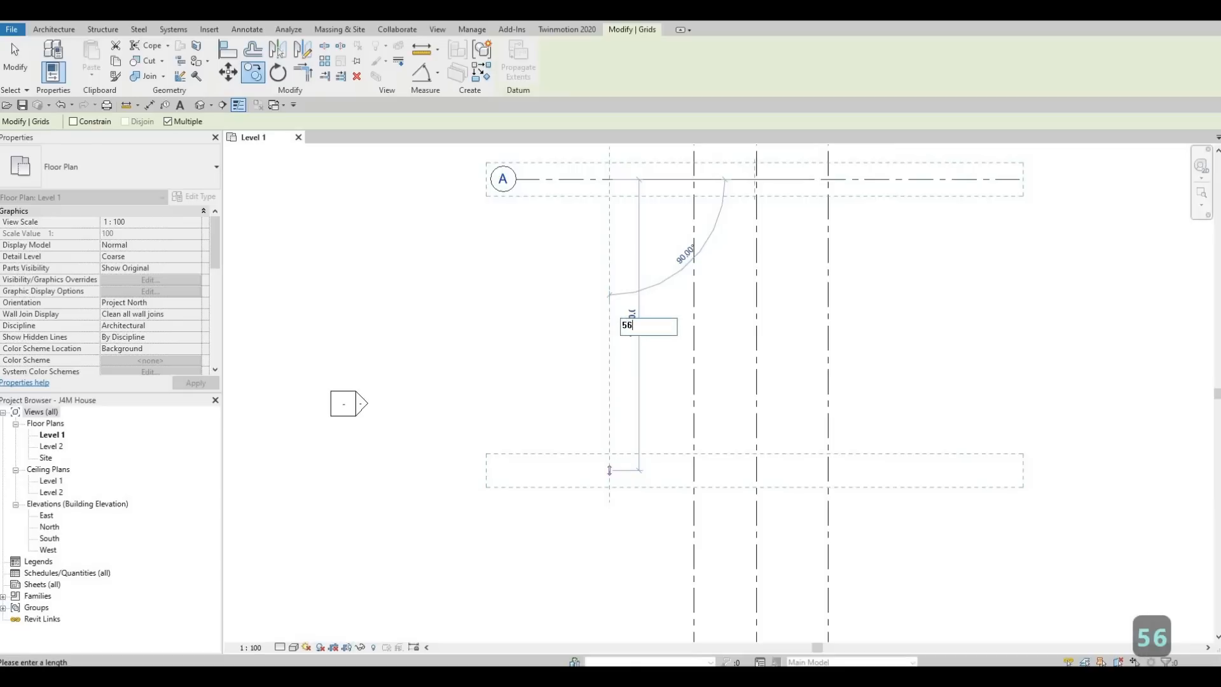
type("24")
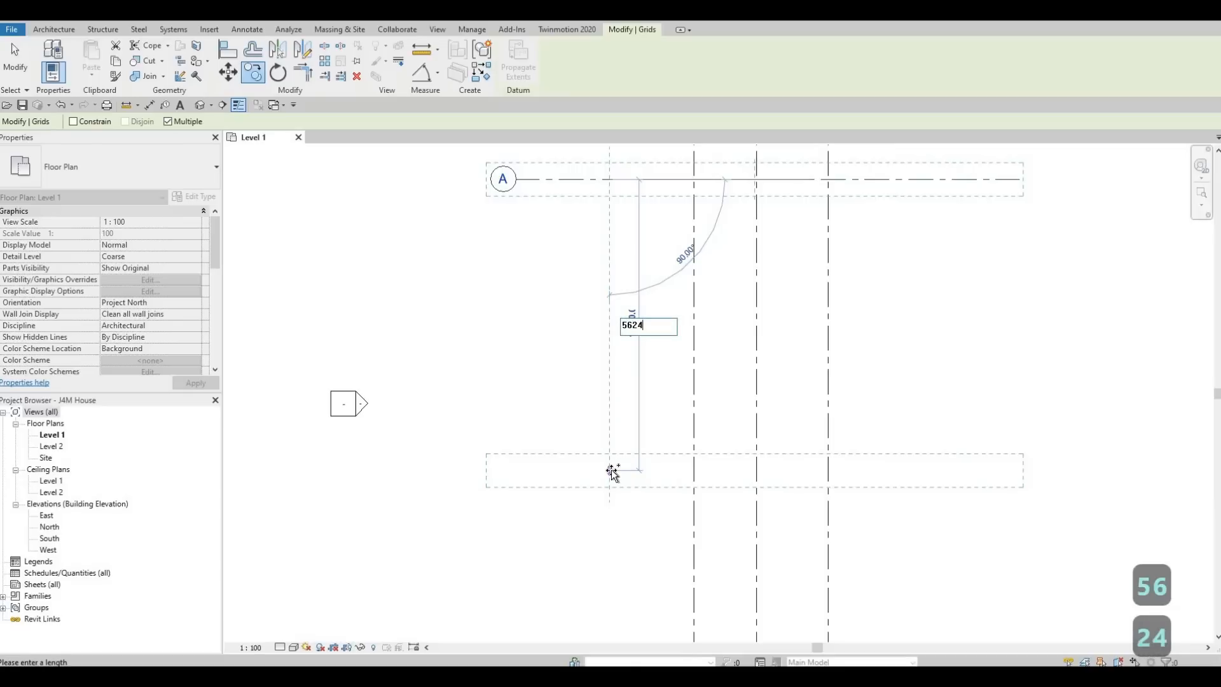
key("Return")
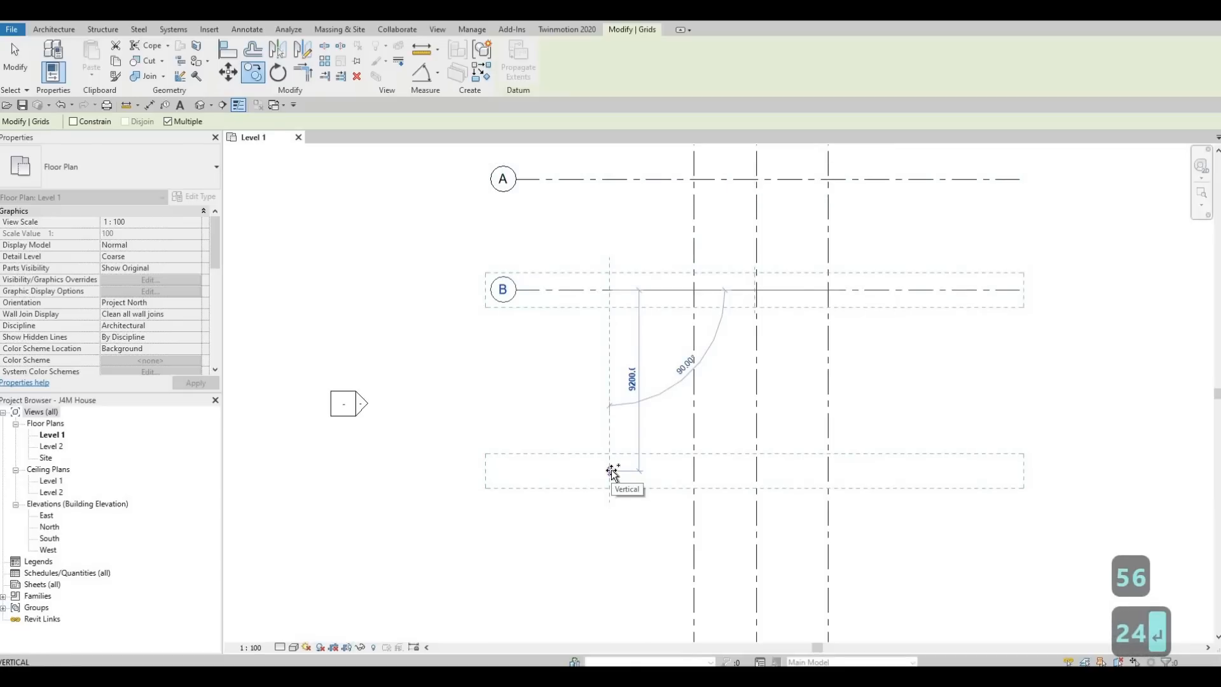
type("2")
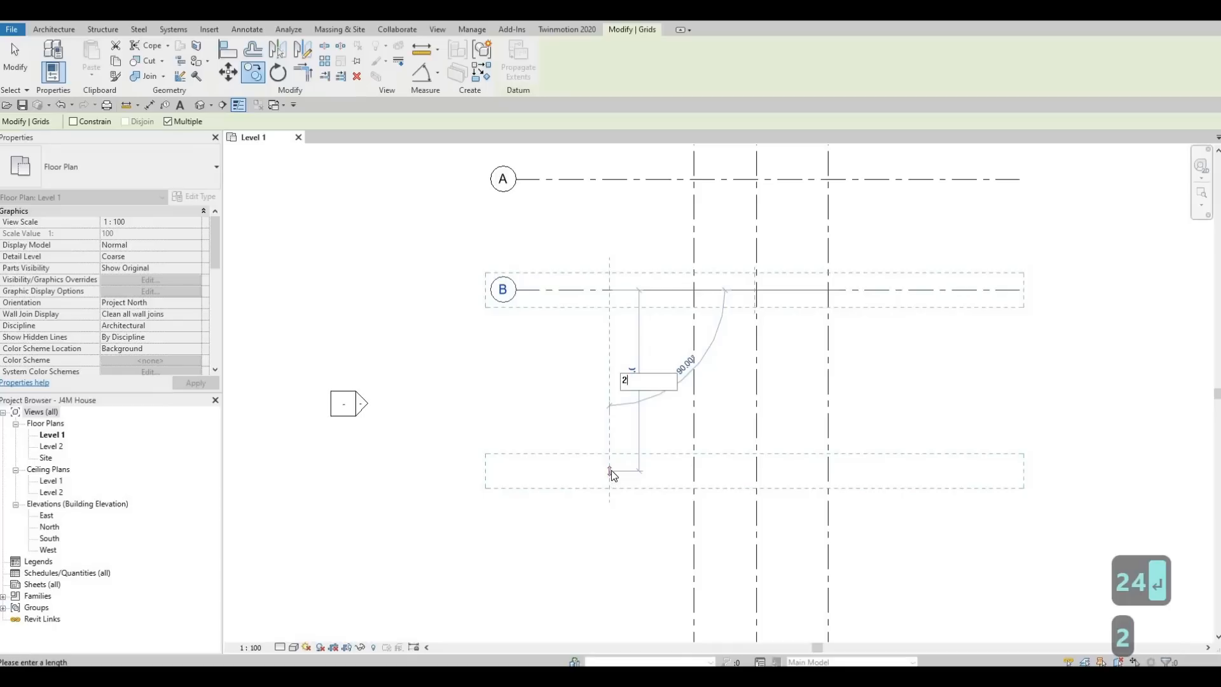
type("790")
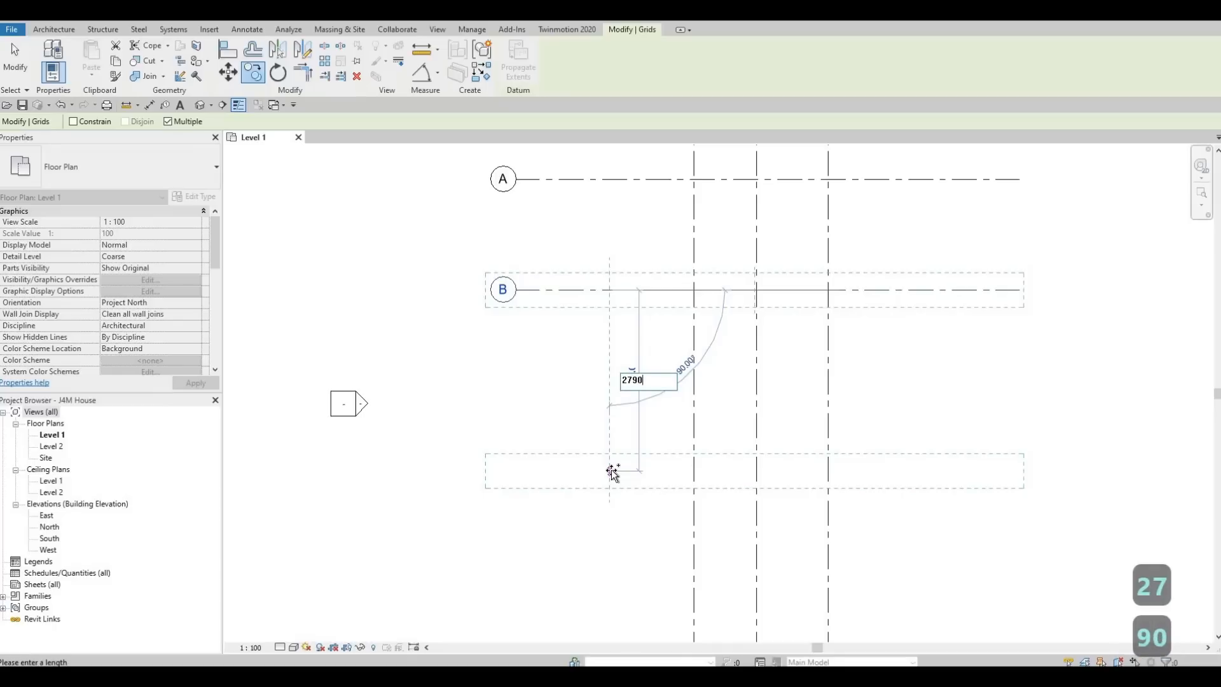
key("Return")
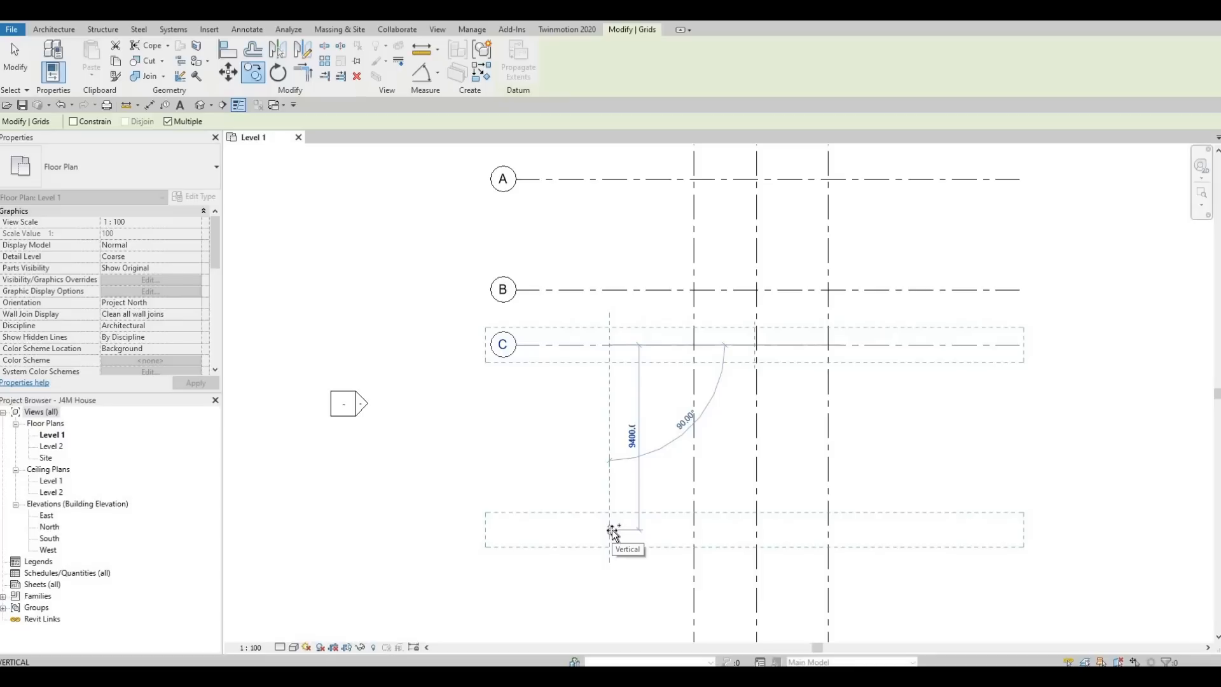
- Add grids D and E below at 2490 and 2950 spacing
type("2")
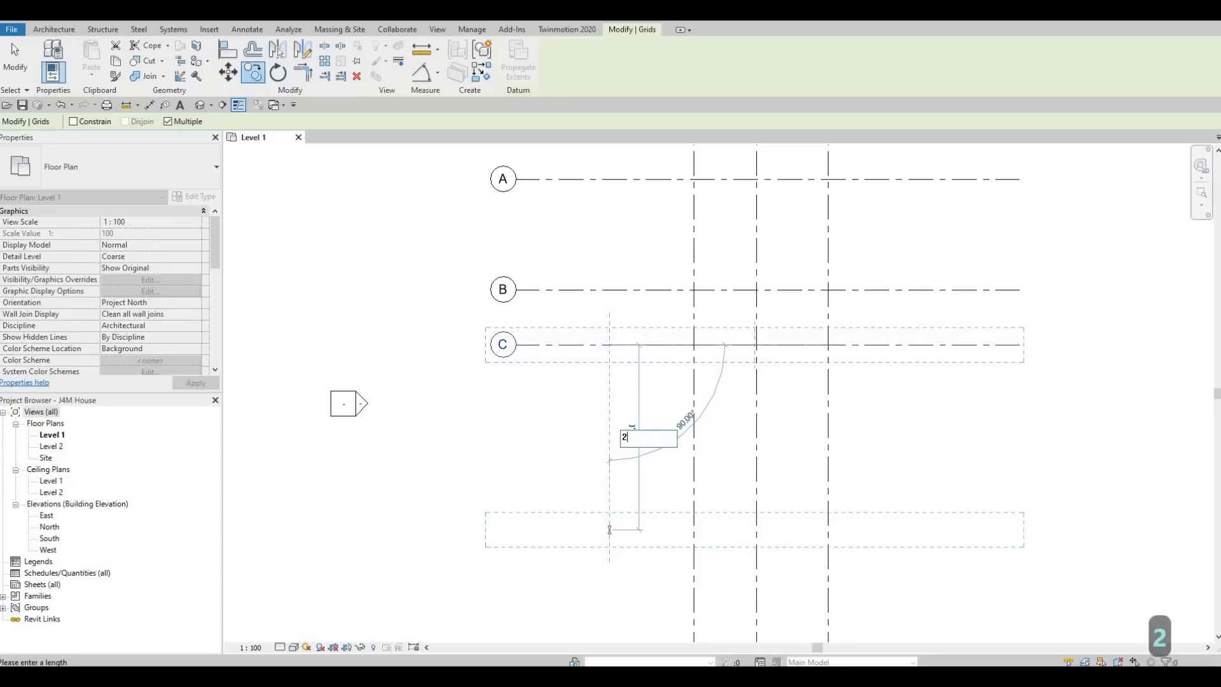
type("4")
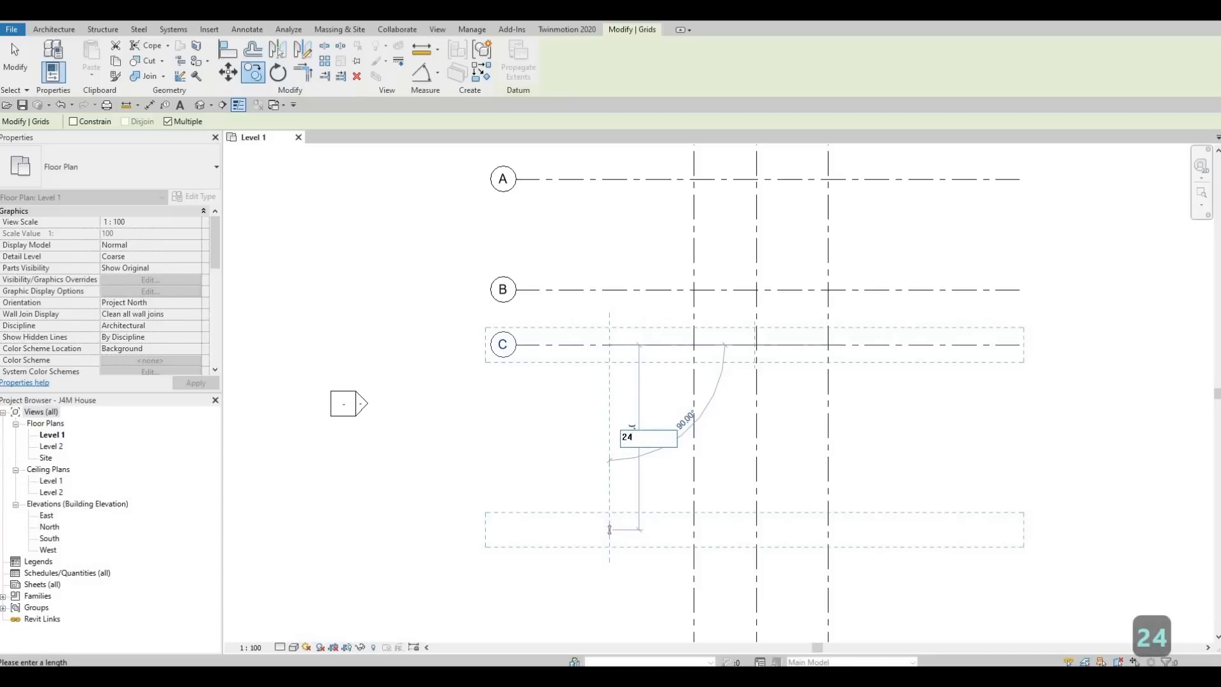
type("90")
key("Return")
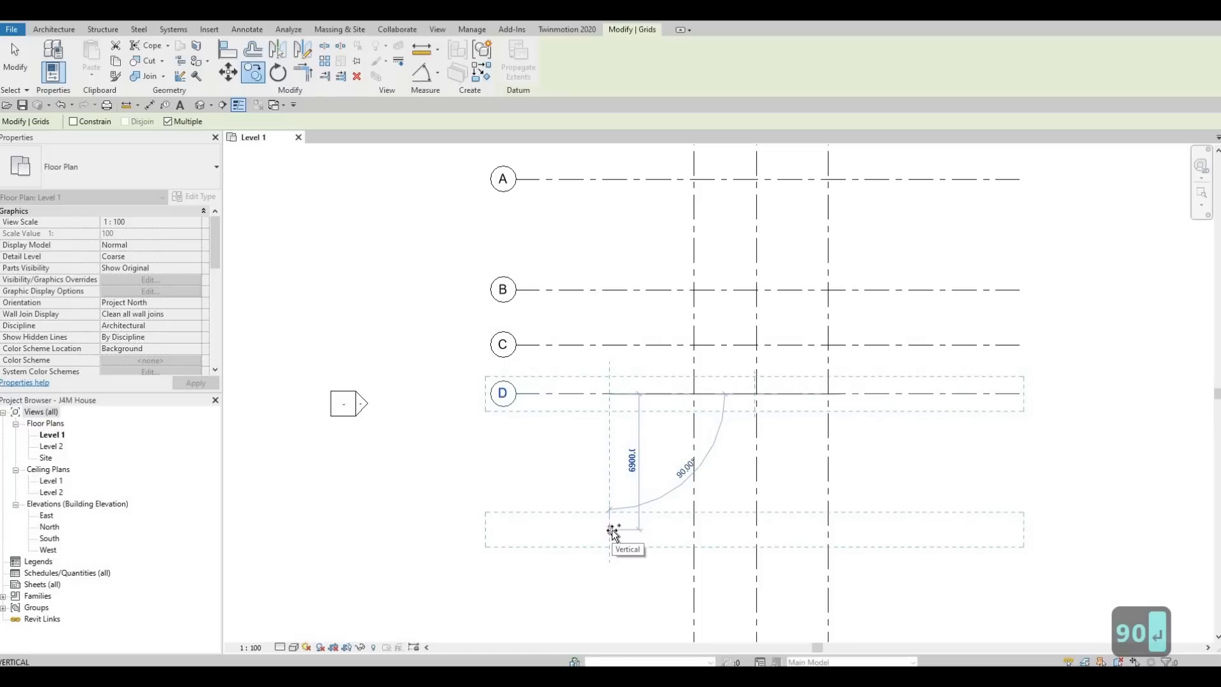
type("29")
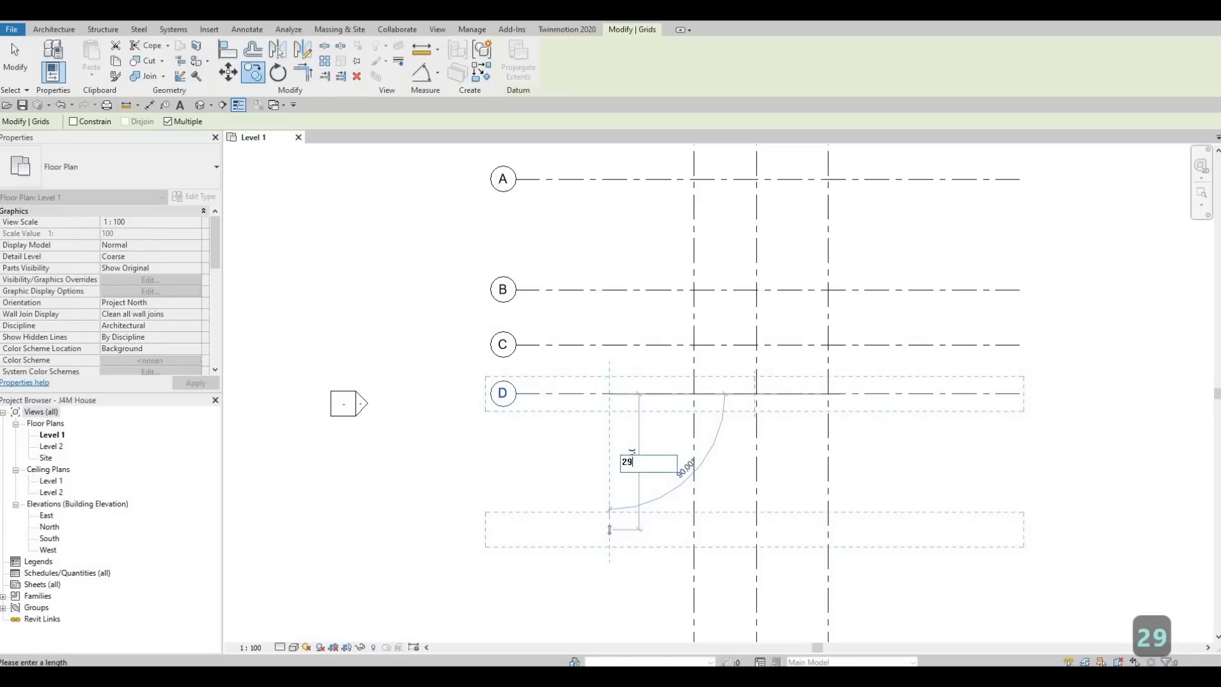
type("50")
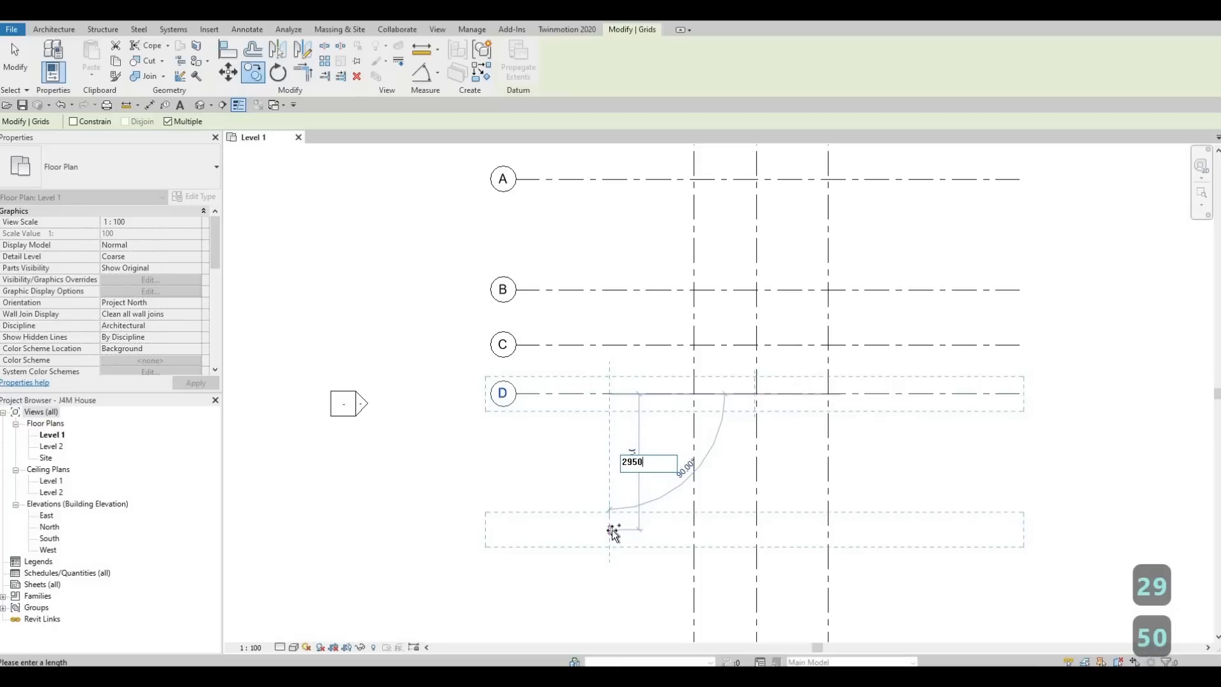
key("Return")
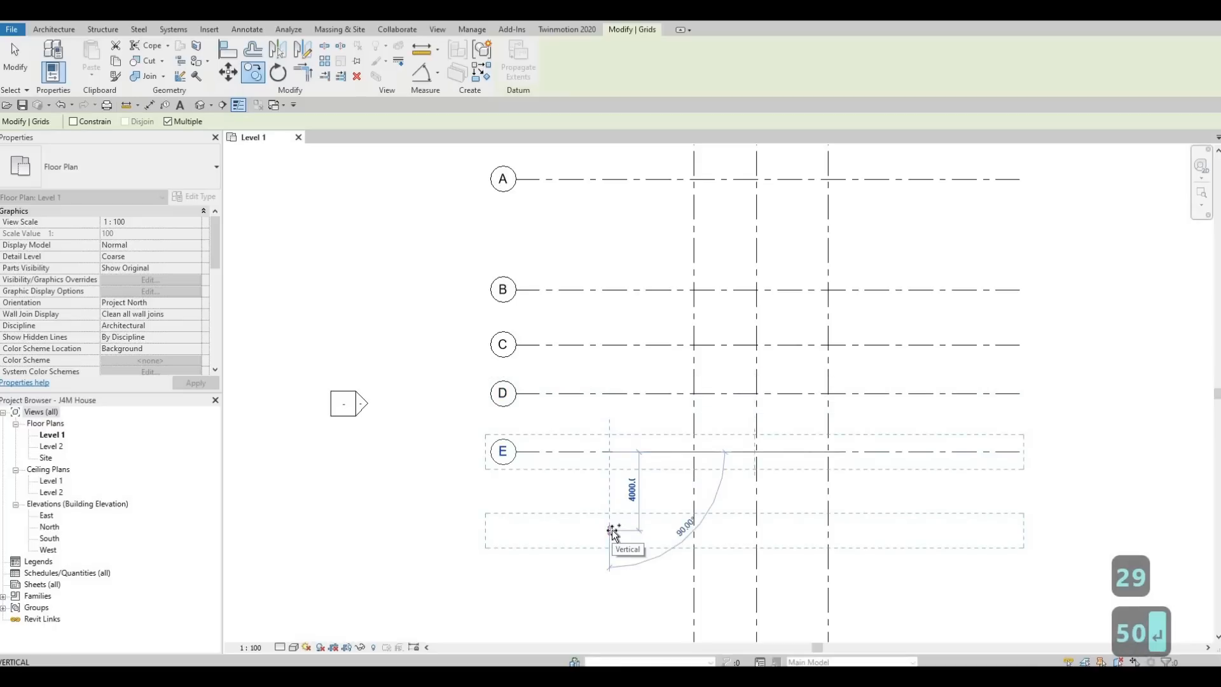
scroll(611, 512, "down", 1)
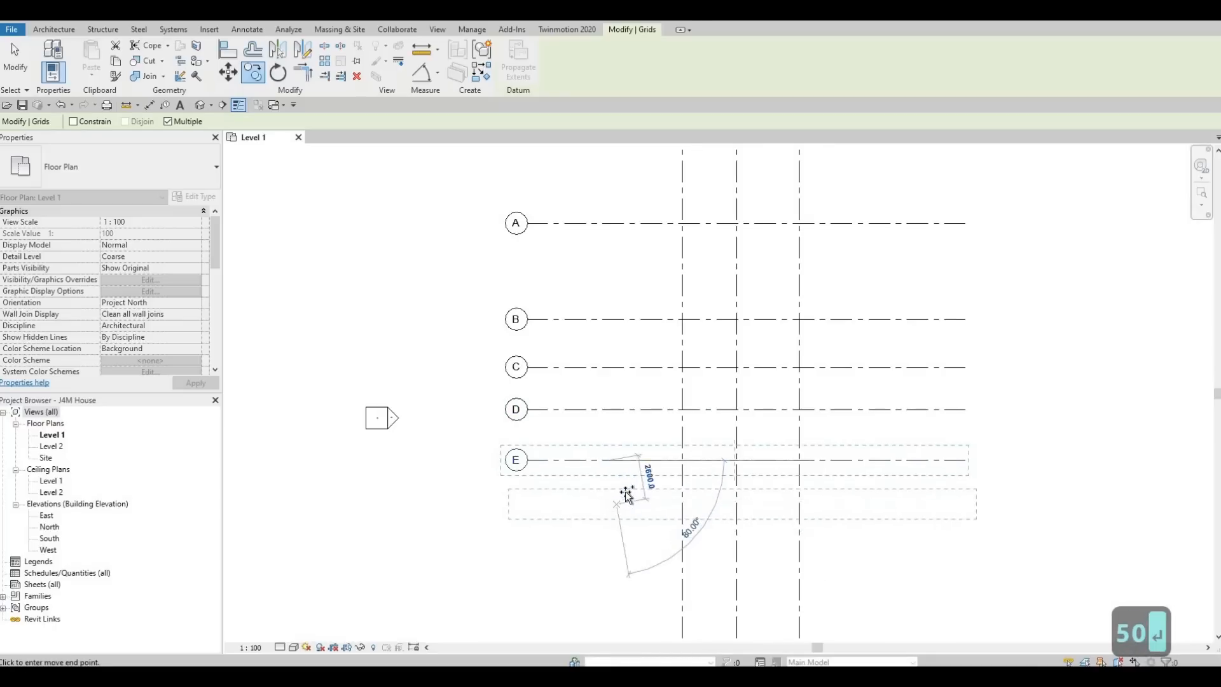
scroll(627, 495, "down", 2)
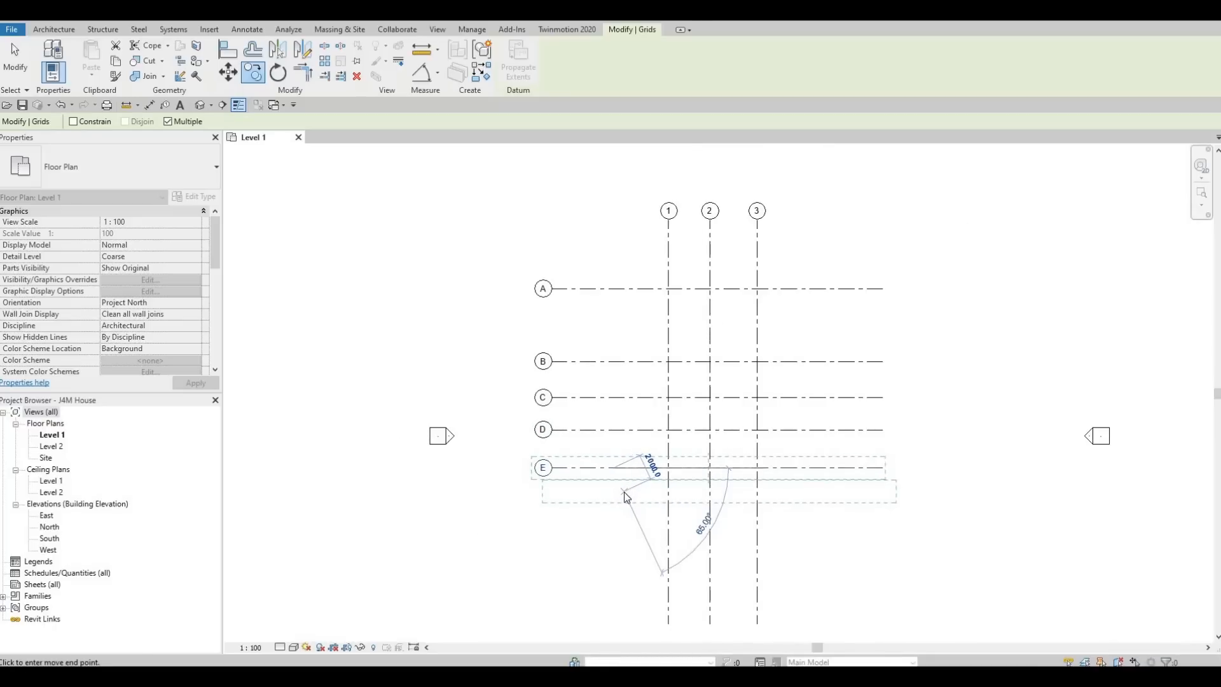
key("Escape")
key("Escape")
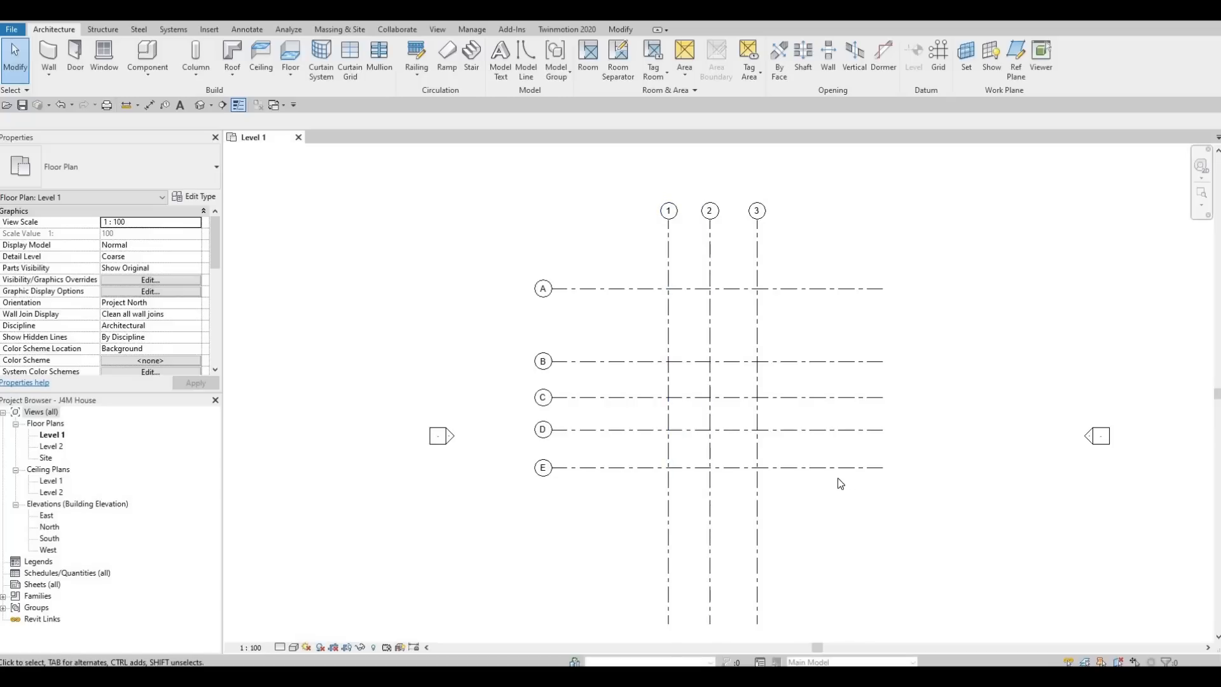
- Window-select all eight grid lines and move them down and to the right
scroll(837, 479, "down", 2)
middle_click_drag(838, 478, 770, 421)
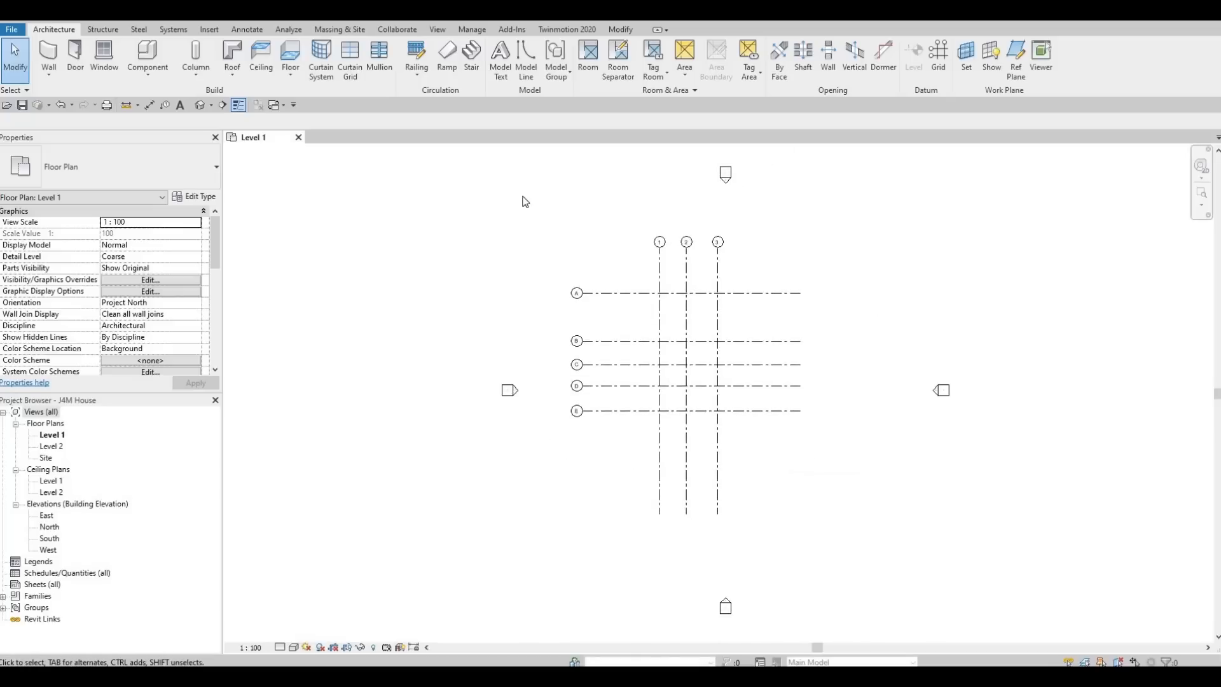
left_click_drag(523, 197, 853, 575)
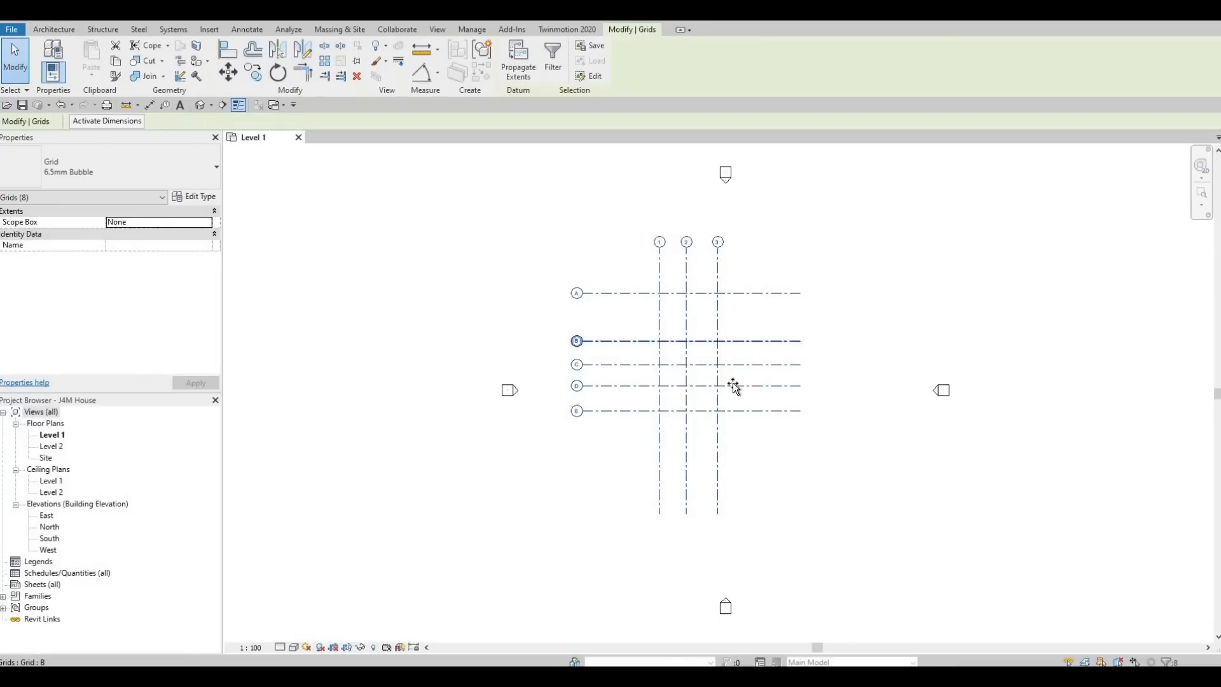
left_click_drag(686, 341, 732, 383)
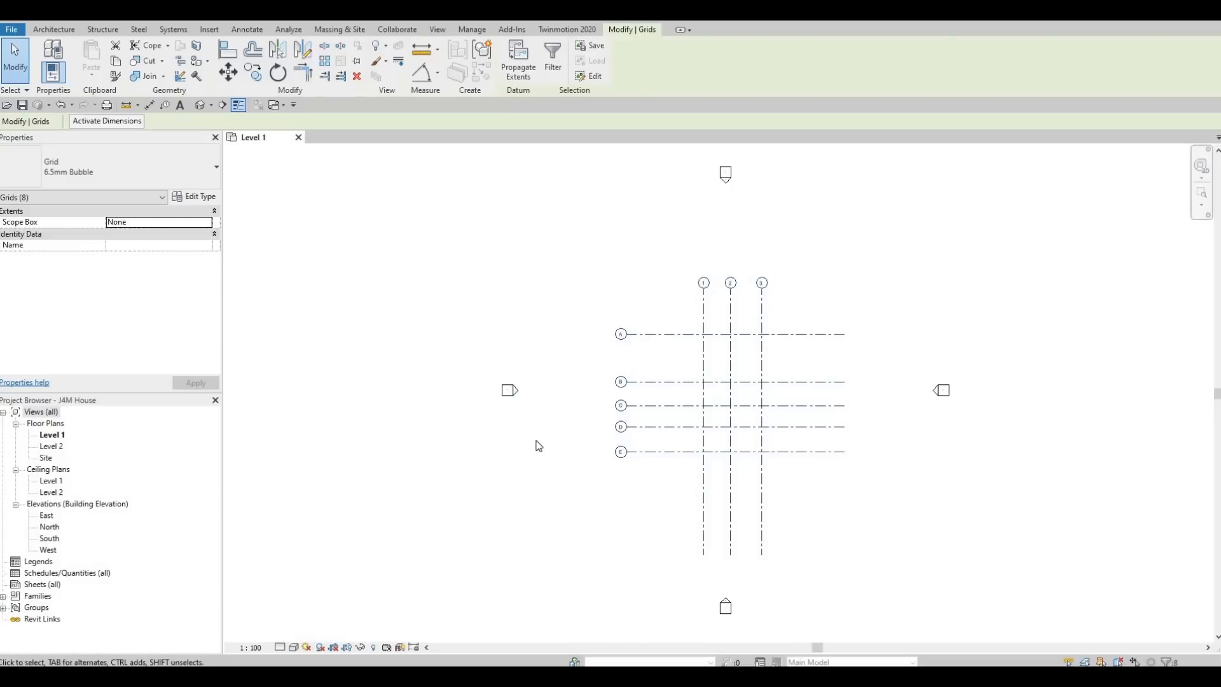
- Move the west elevation marker further left, then undo that move
left_click_drag(538, 446, 437, 359)
mouse_move(509, 390)
left_mouse_down()
mouse_move(384, 398)
mouse_move(384, 378)
mouse_move(367, 373)
left_mouse_up()
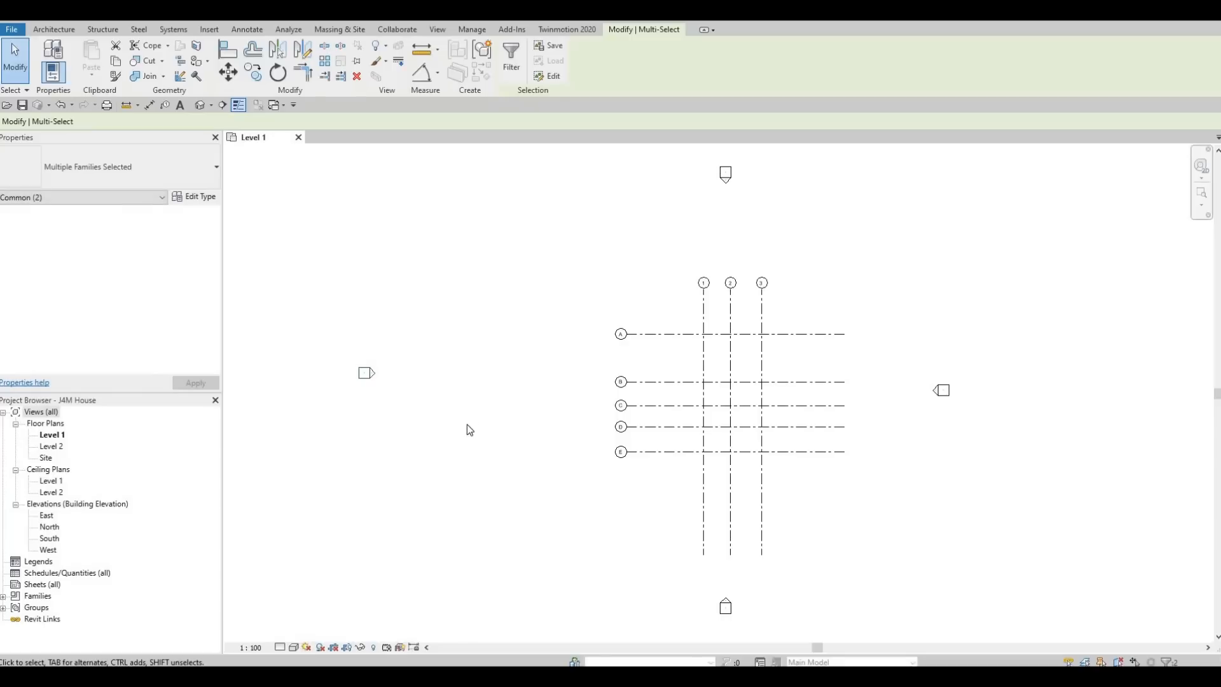
key("ctrl+z")
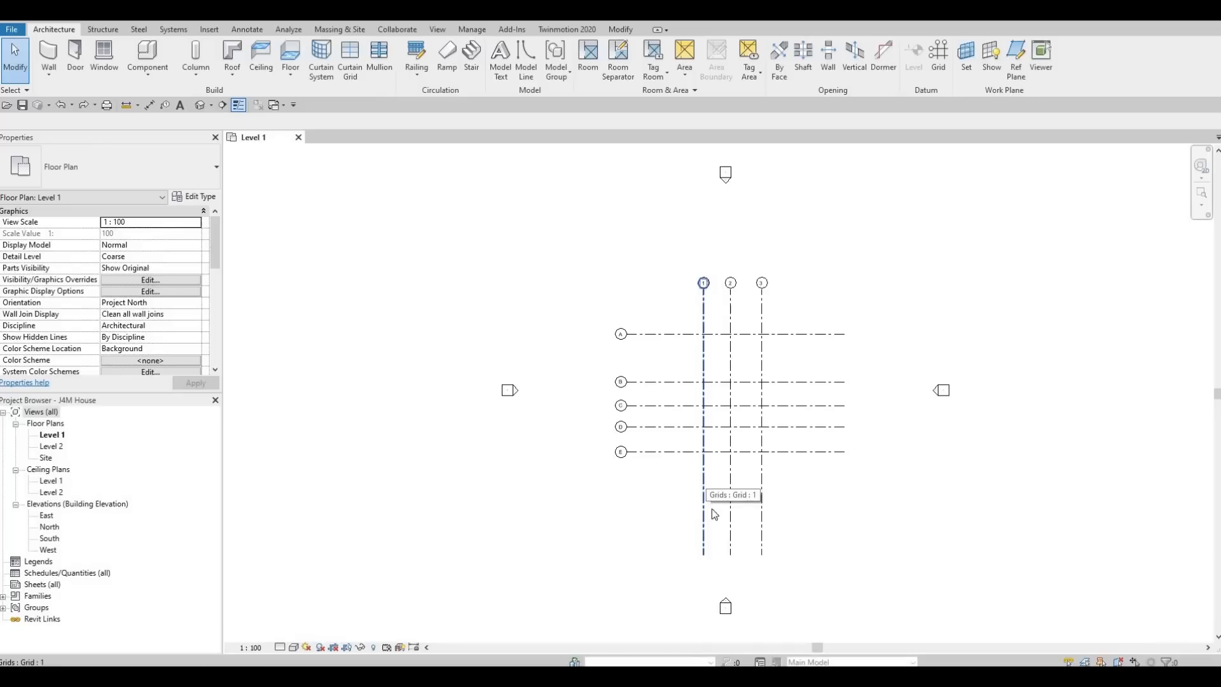
- Shorten vertical grids 1–3 so their lower ends stop just below grid E
left_click(716, 550)
scroll(718, 566, "up", 4)
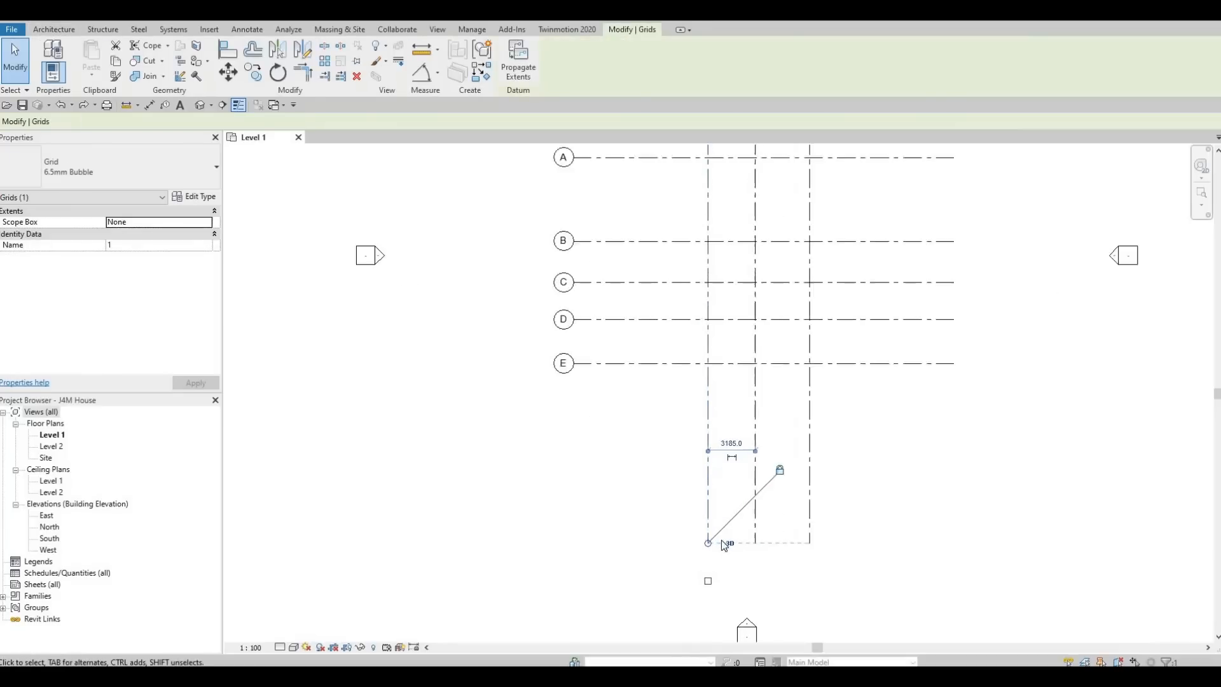
scroll(721, 540, "up", 2)
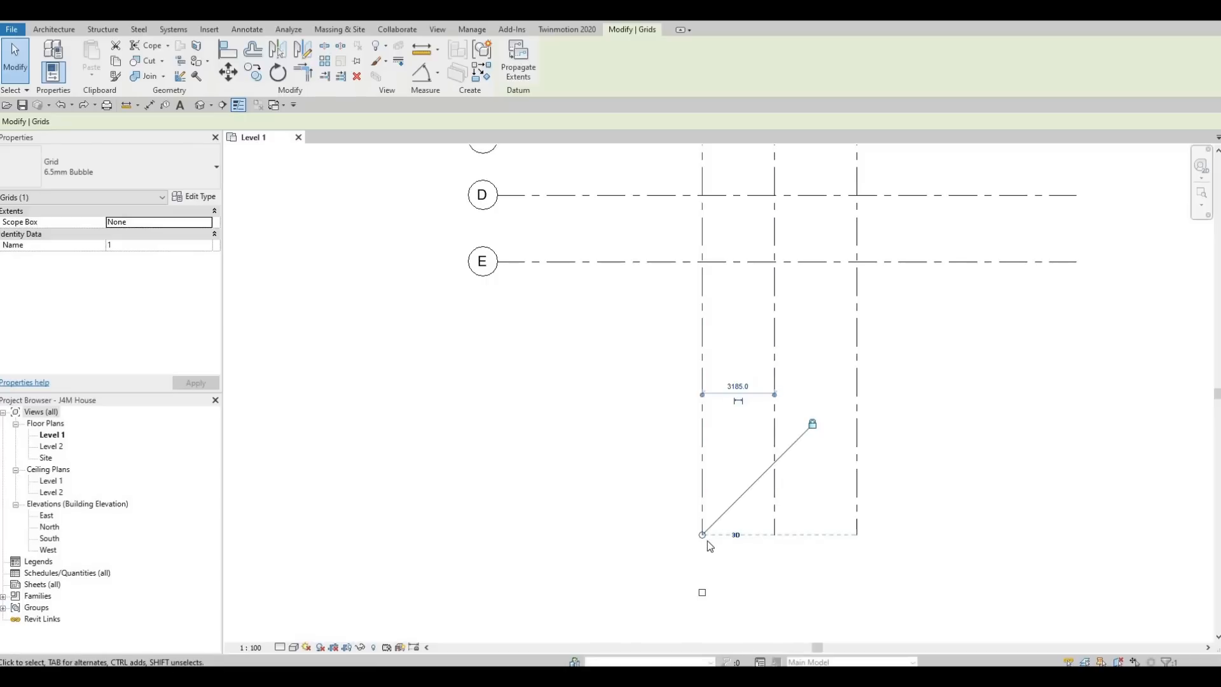
left_click_drag(702, 536, 710, 475)
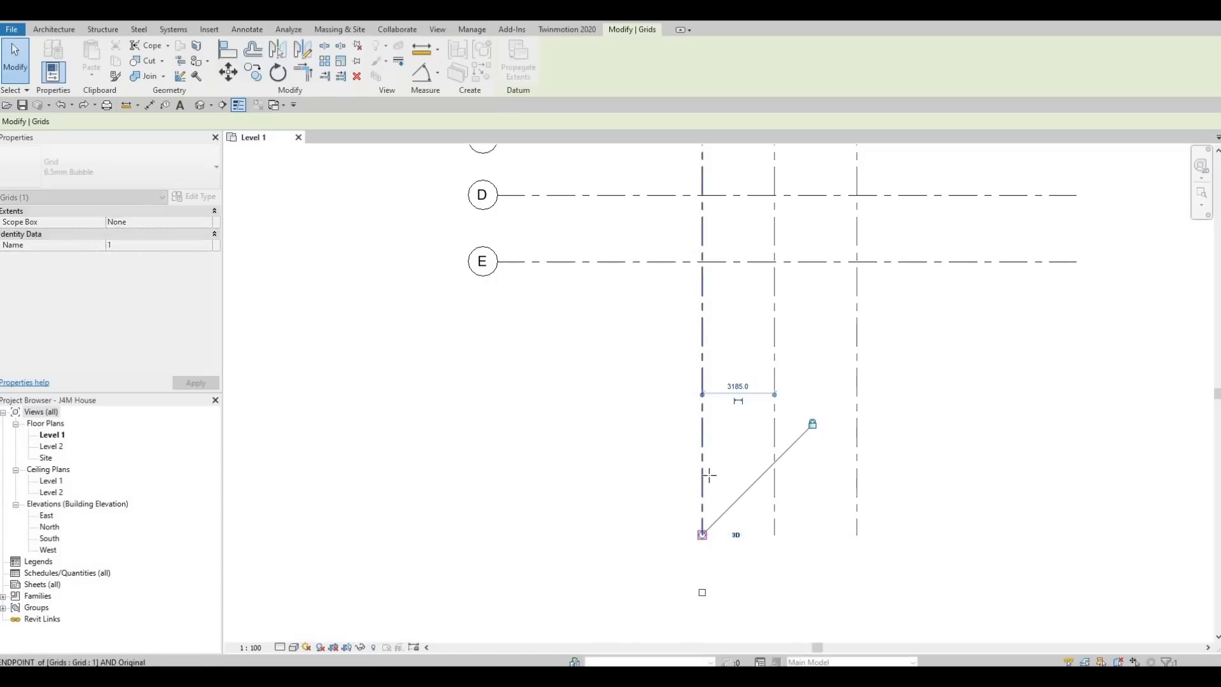
left_click_drag(711, 422, 703, 423)
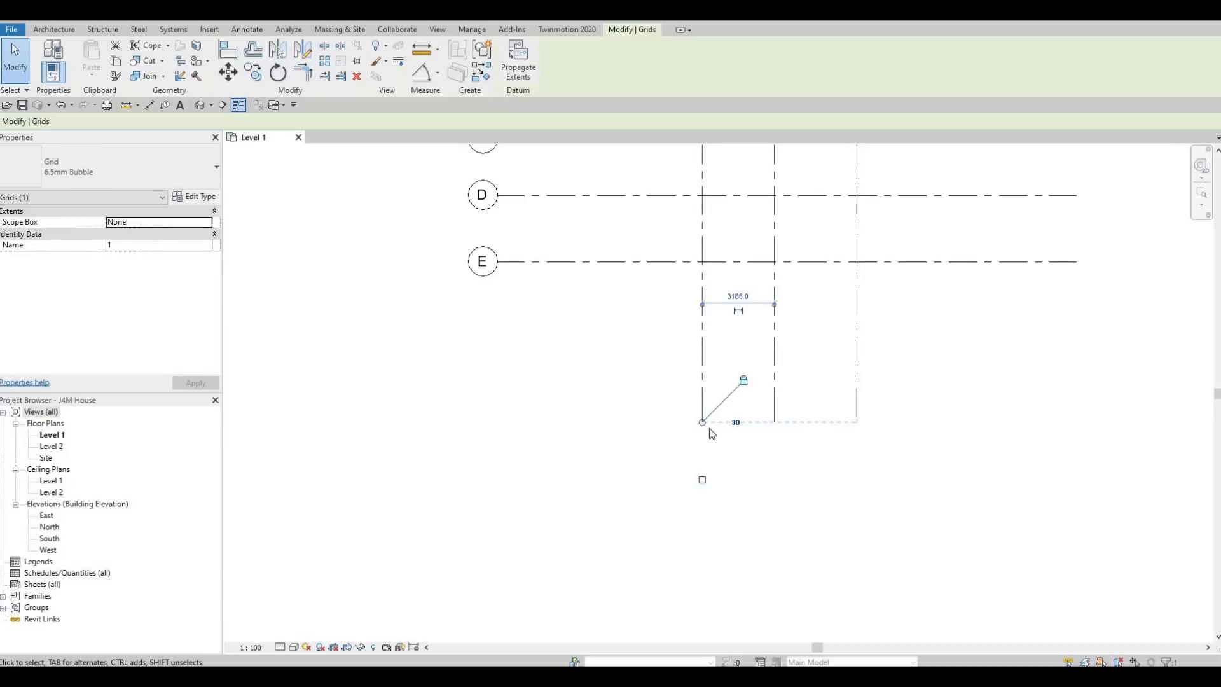
left_click_drag(703, 412, 828, 380)
scroll(766, 515, "down", 1)
middle_click_drag(884, 368, 821, 488)
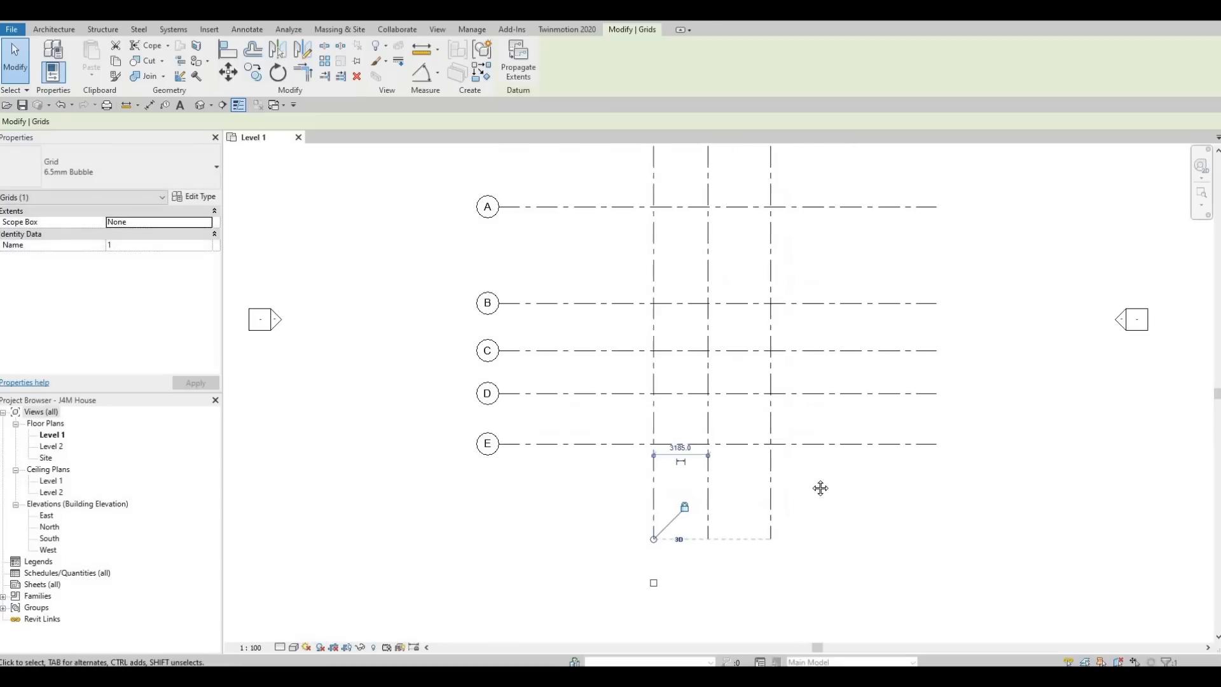
middle_click_drag(857, 386, 852, 422)
- Shorten horizontal grids A–E so their right ends stop just past grid 3
left_click(905, 245)
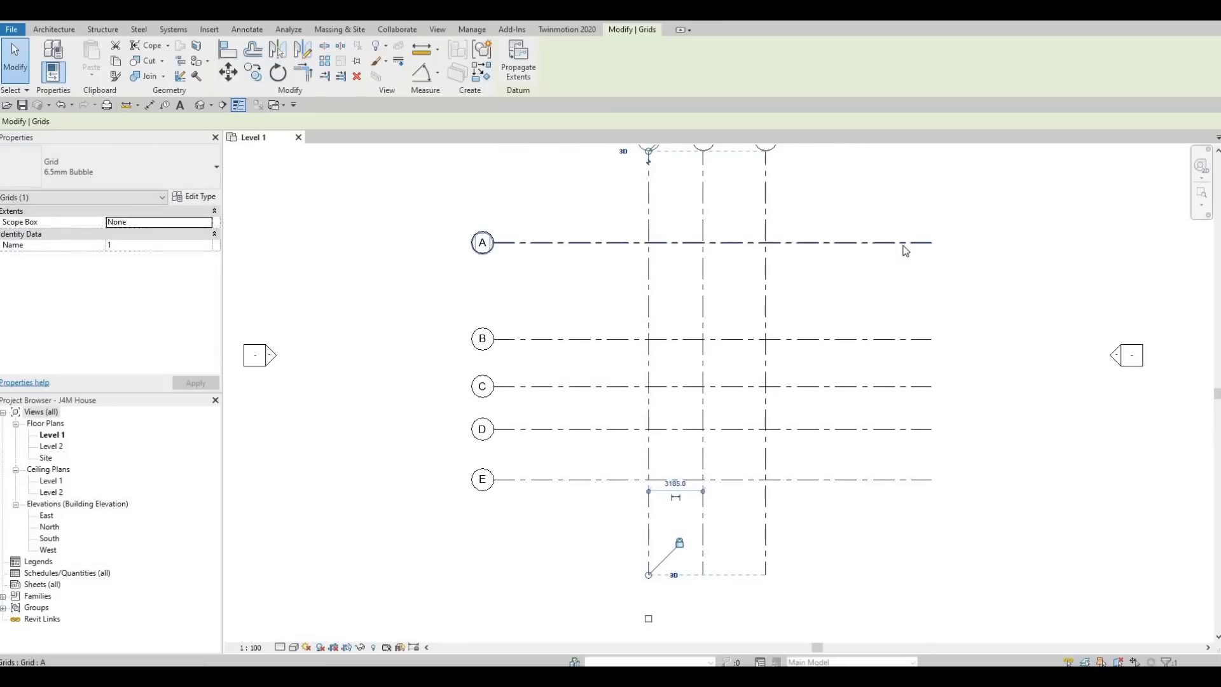
left_click_drag(927, 244, 859, 248)
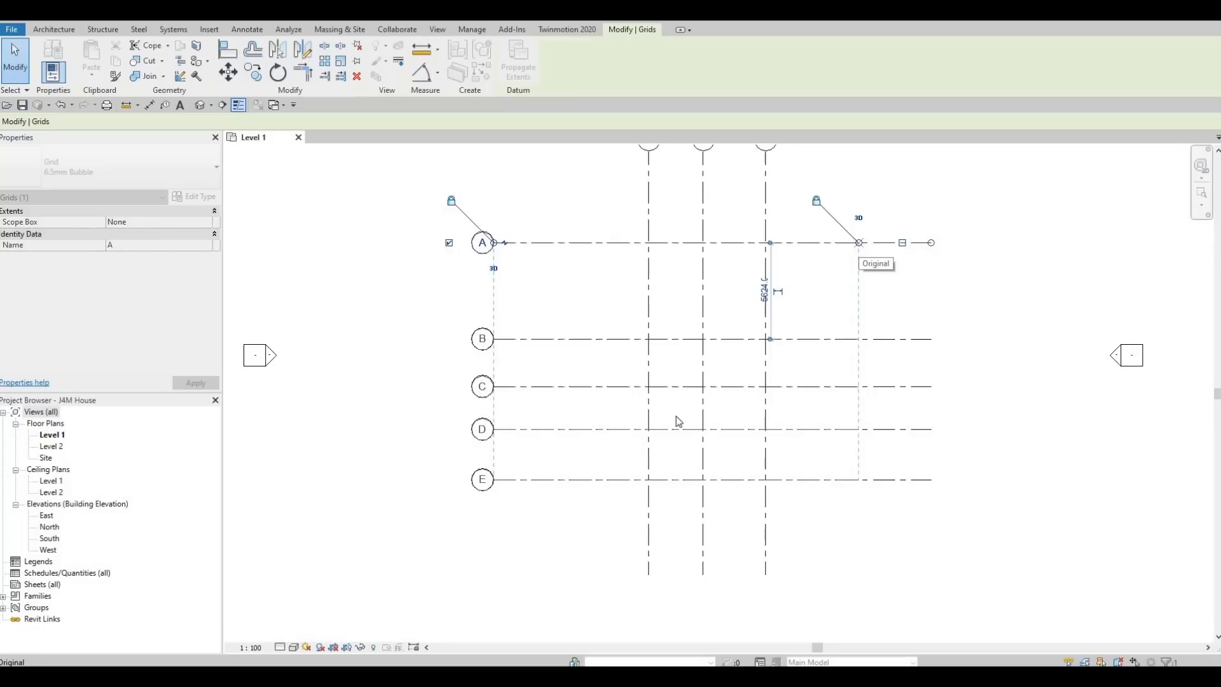
scroll(675, 420, "down", 2)
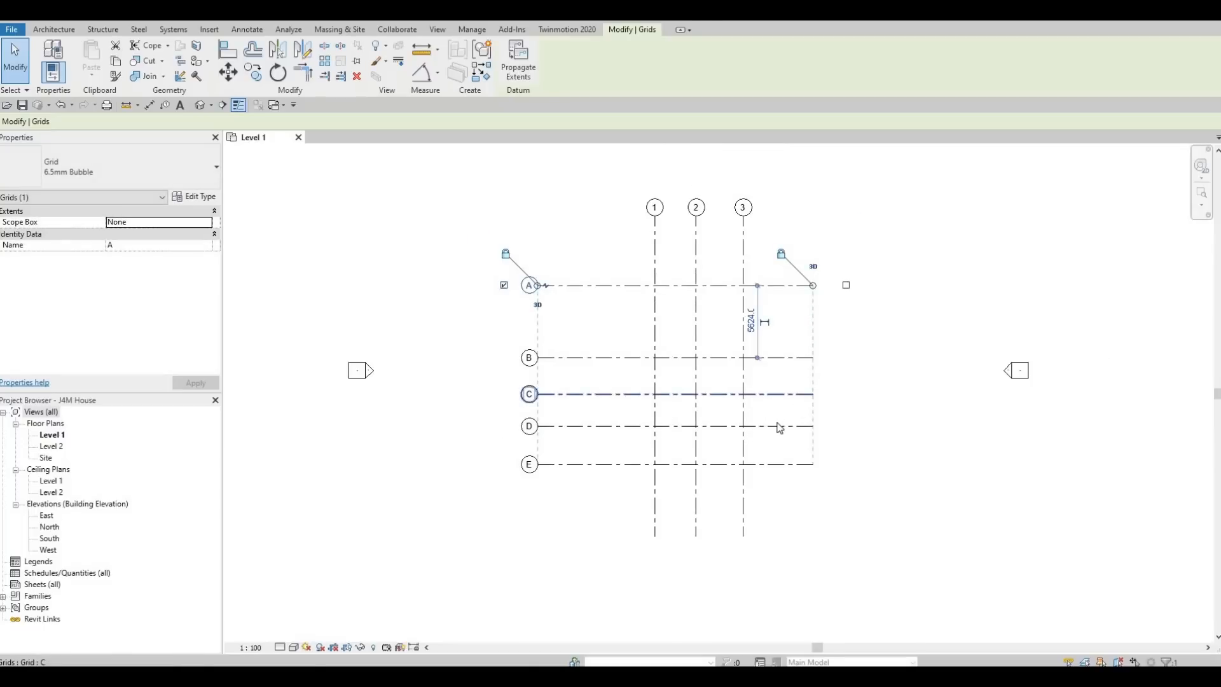
middle_click_drag(820, 397, 778, 423)
scroll(525, 412, "up", 1)
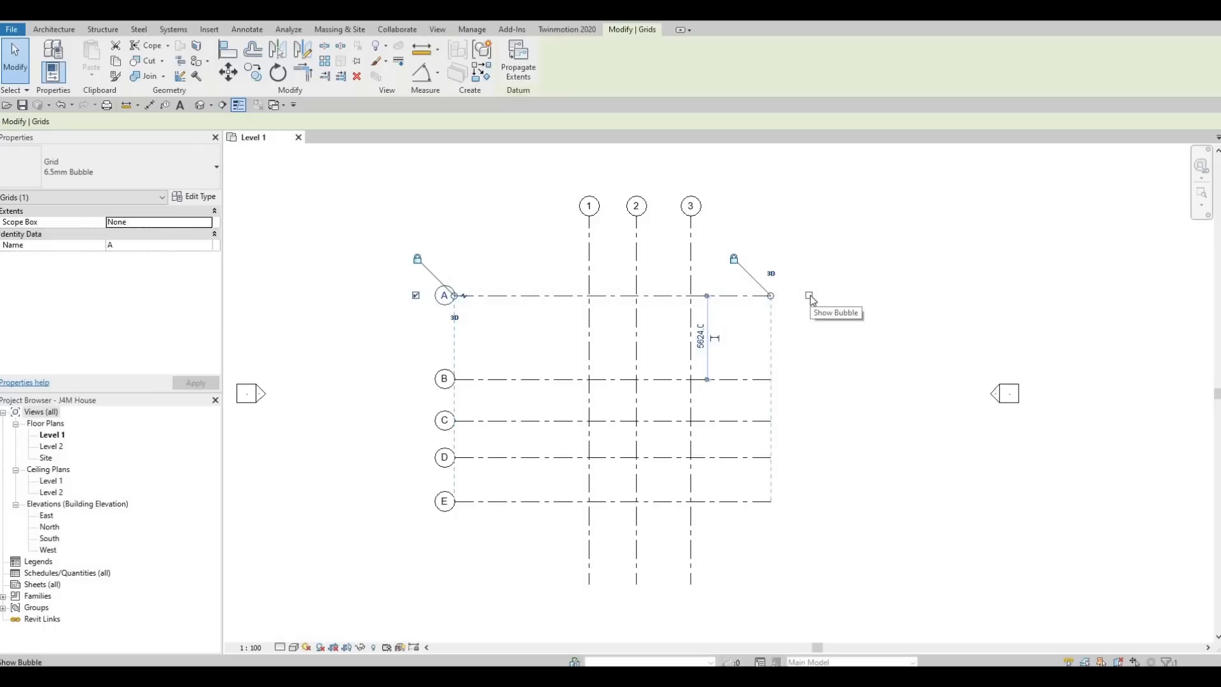
- Show bubbles at the right ends of horizontal grids B through E
left_click(747, 380)
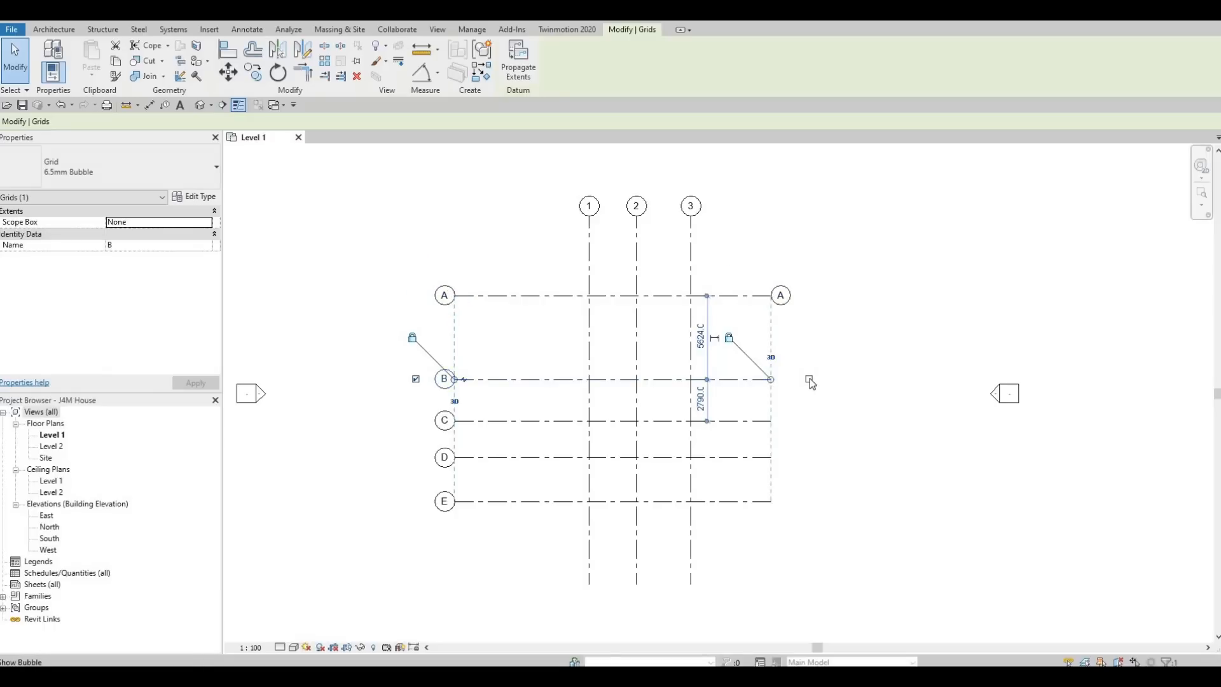
left_click(810, 380)
left_click(749, 421)
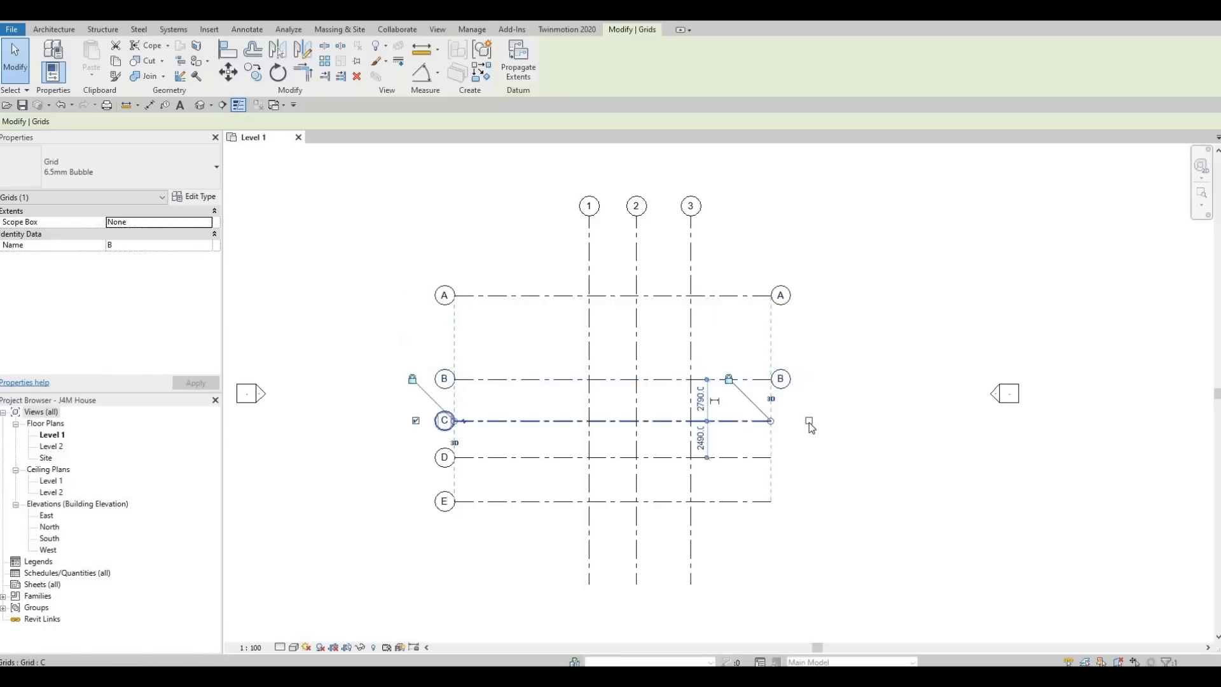
left_click(746, 458)
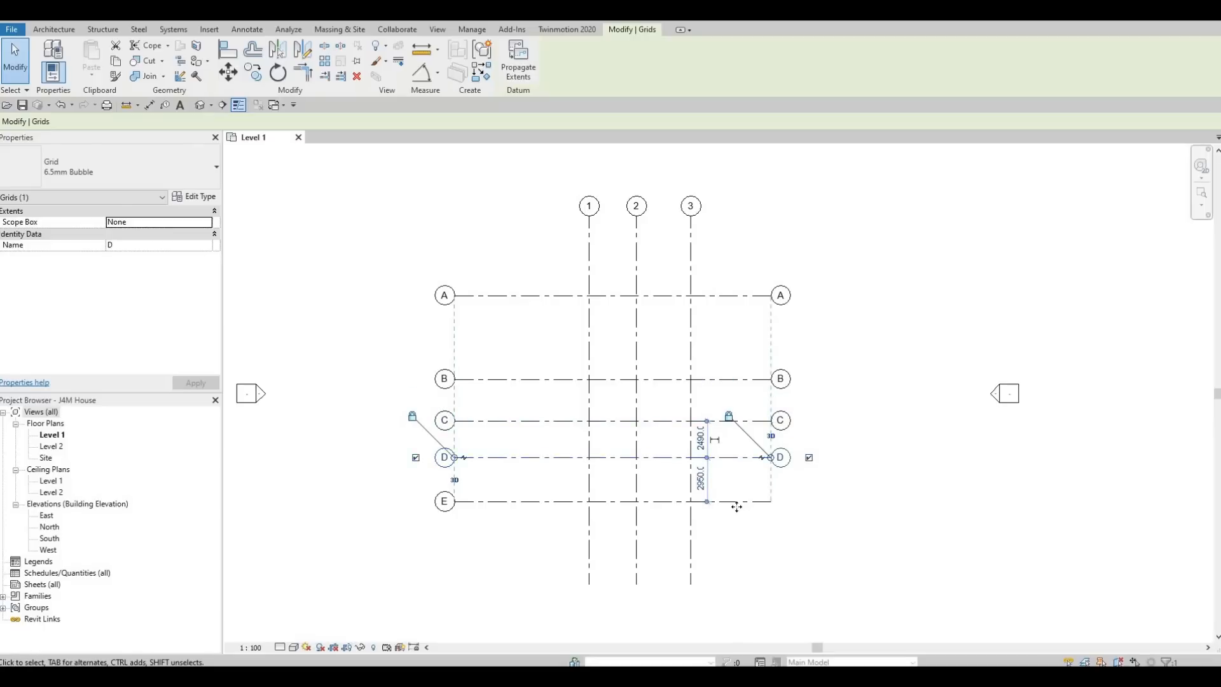
left_click(811, 504)
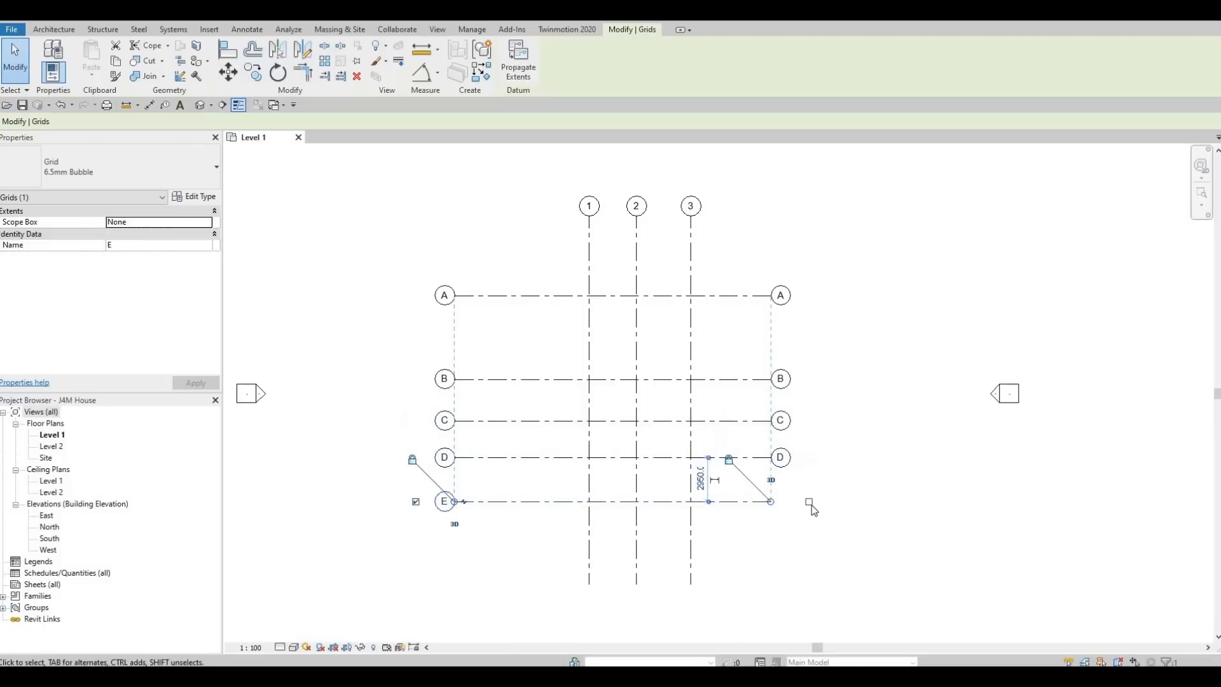
- Show bubbles at the bottom ends of vertical grids 3, 2 and 1
left_click(691, 542)
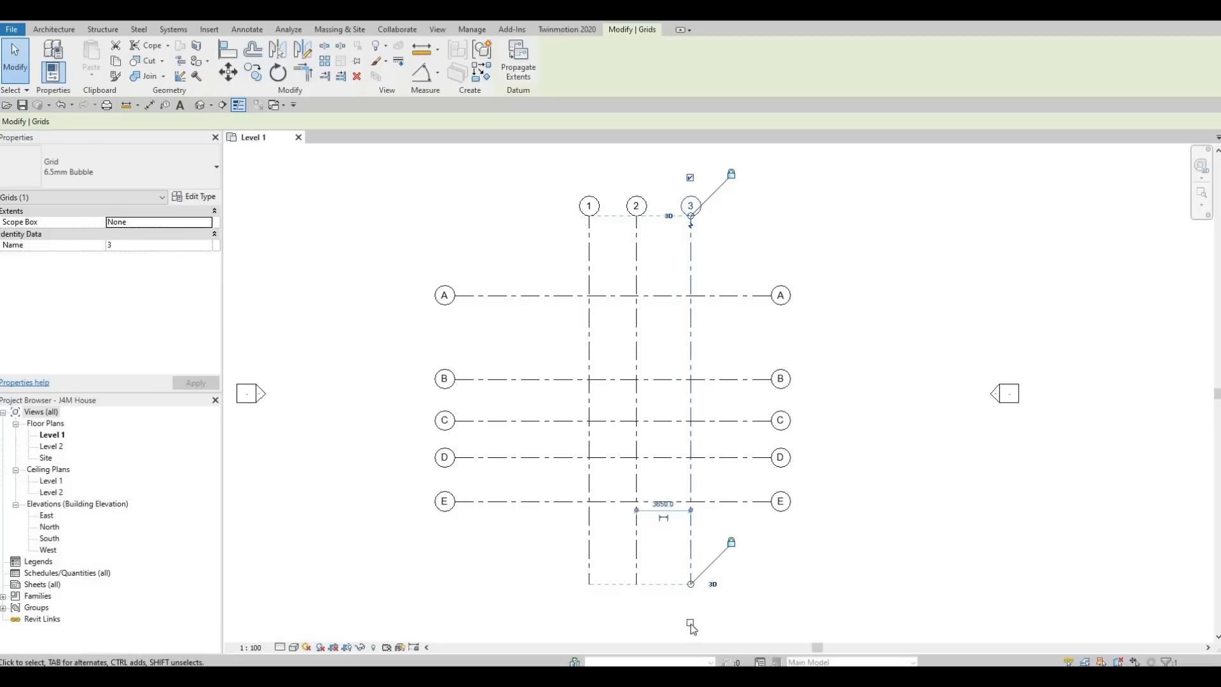
left_click(690, 624)
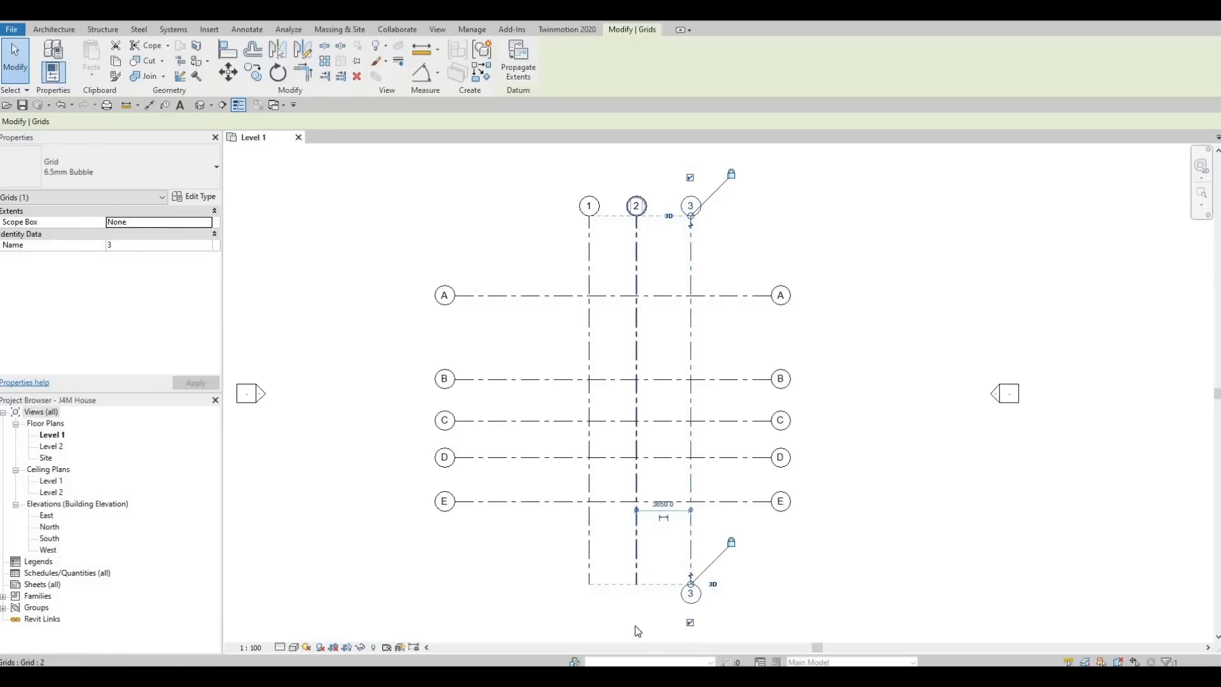
left_click(636, 588)
left_click(637, 622)
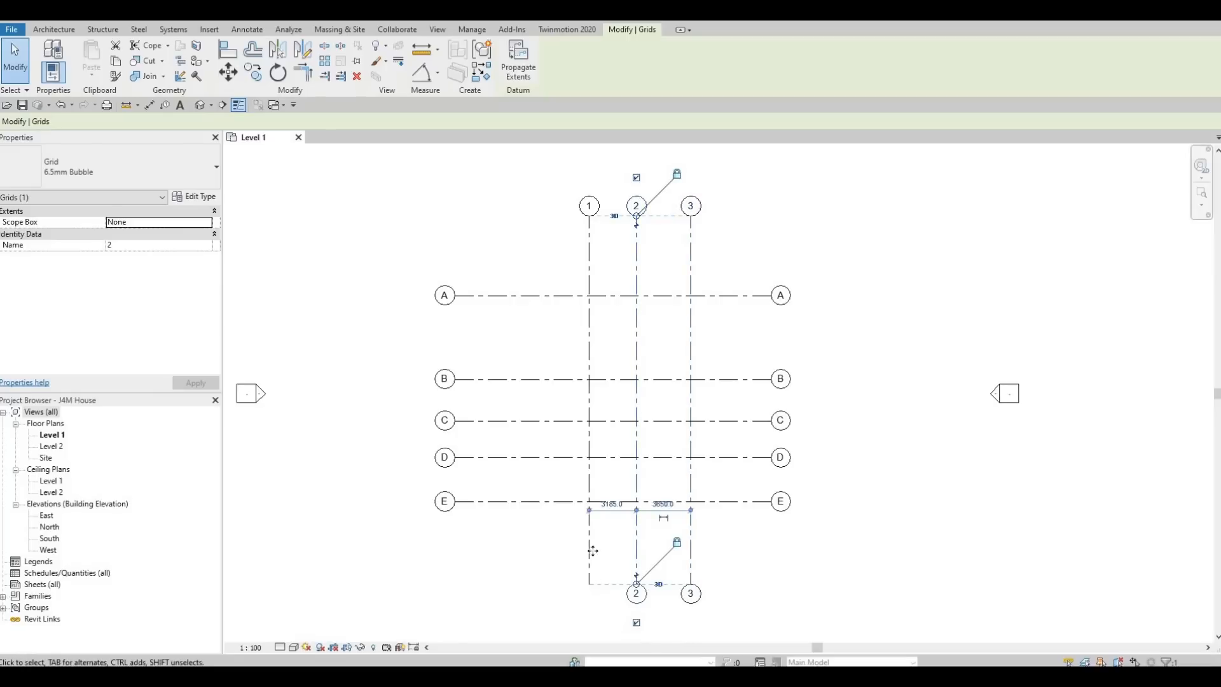
left_click(589, 554)
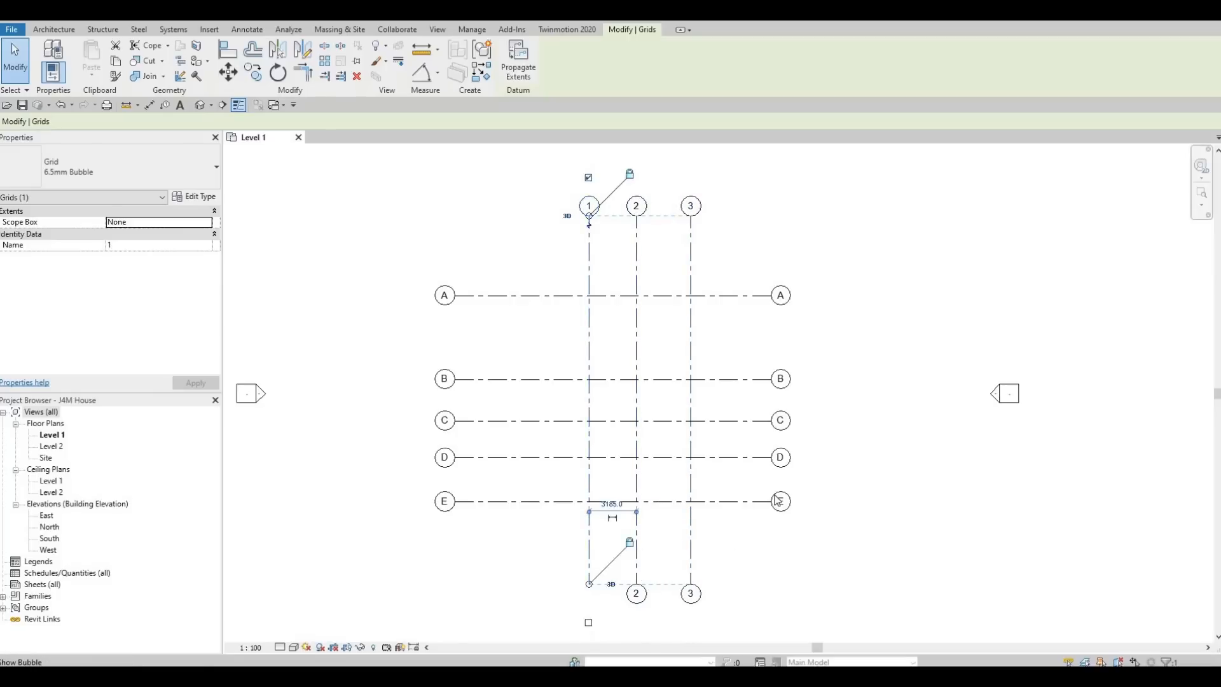
left_click(588, 623)
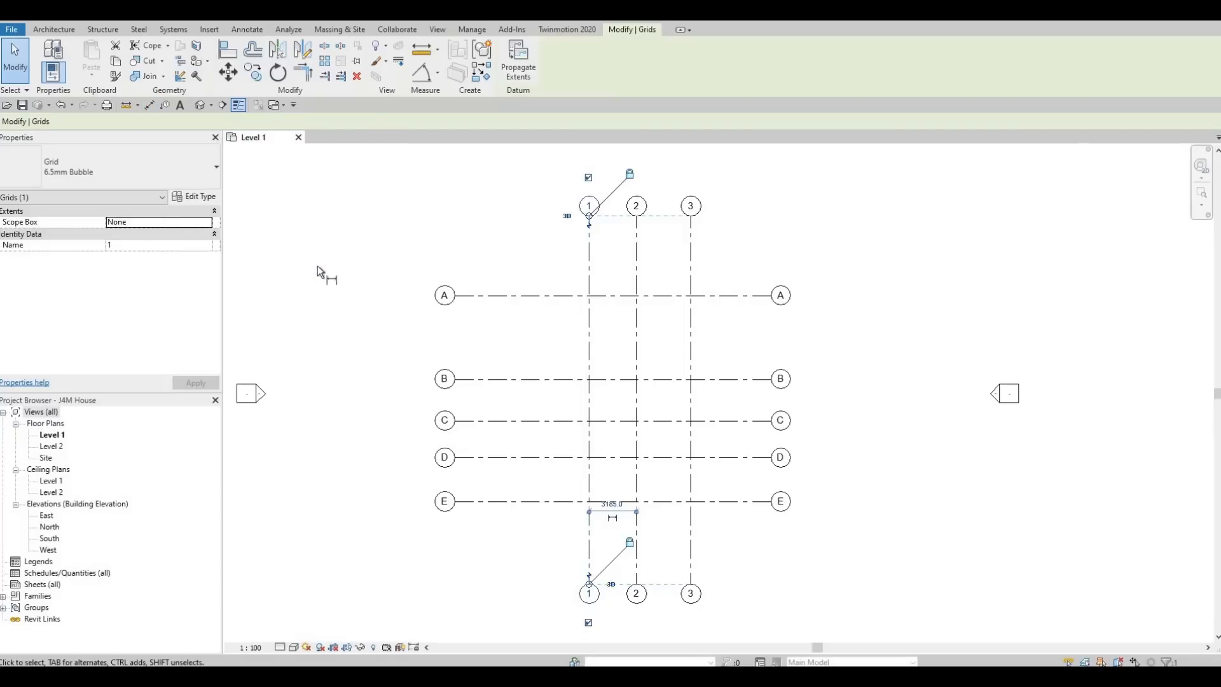
- Dimension grids 1–3 with a chained string and a 6835 overall dimension above grid A
key("d")
key("i")
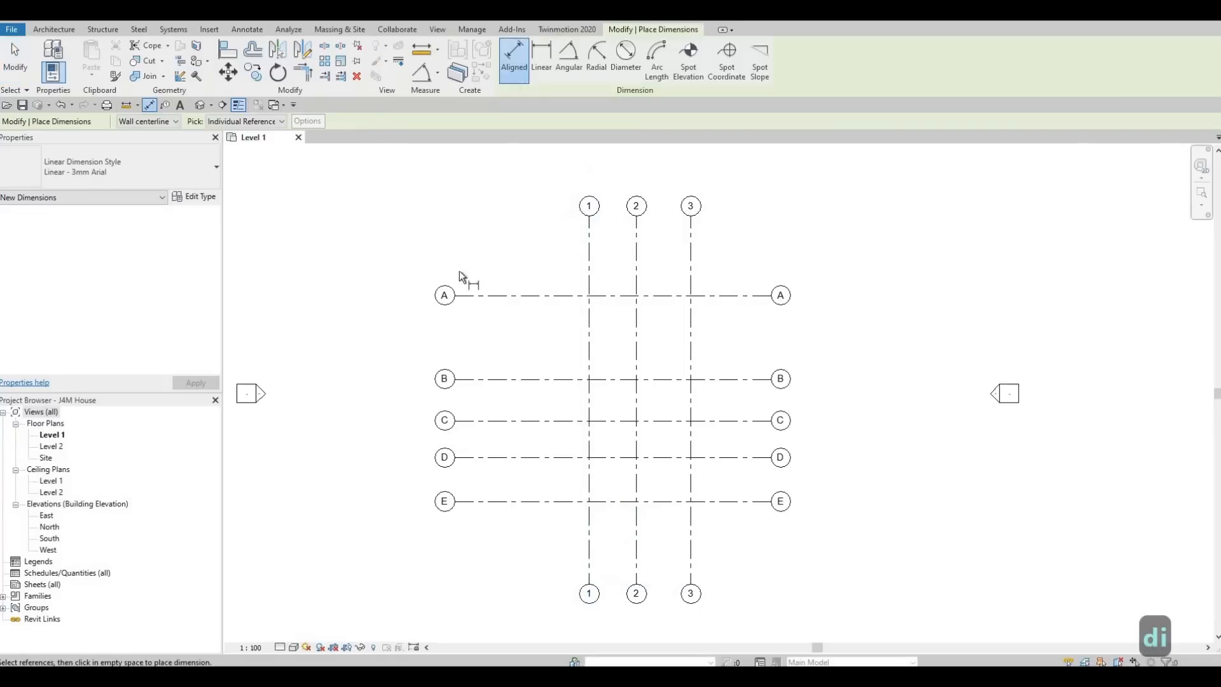
left_click(590, 251)
left_click(637, 253)
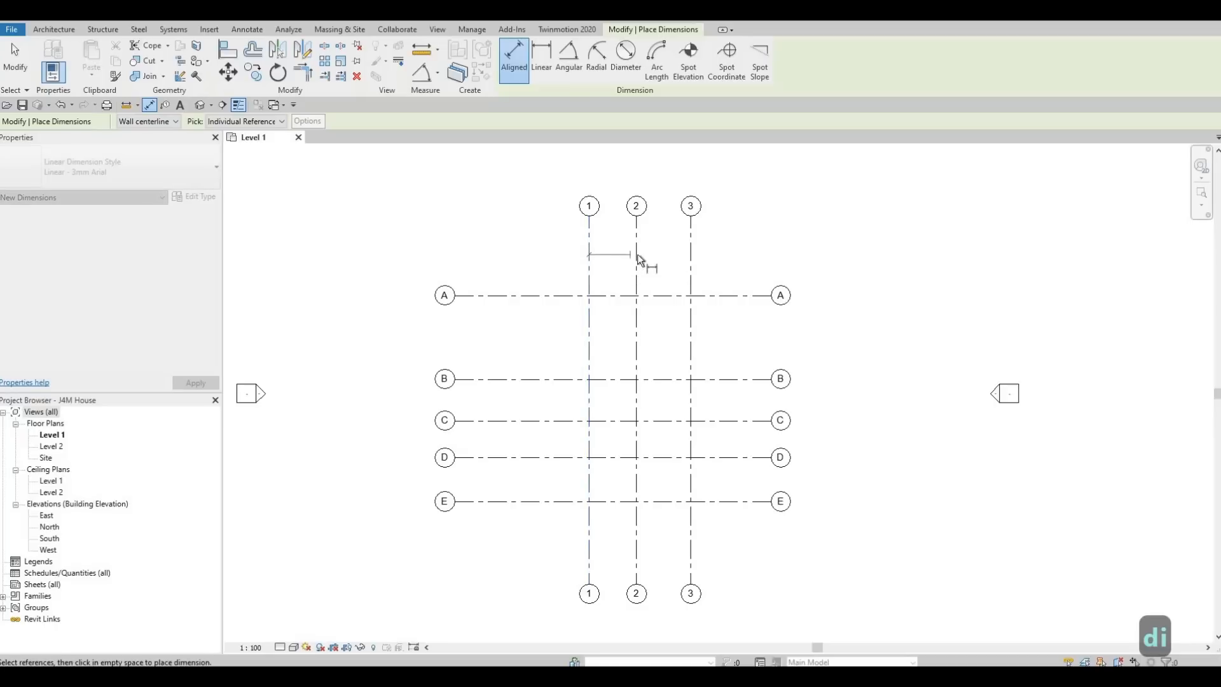
left_click(691, 262)
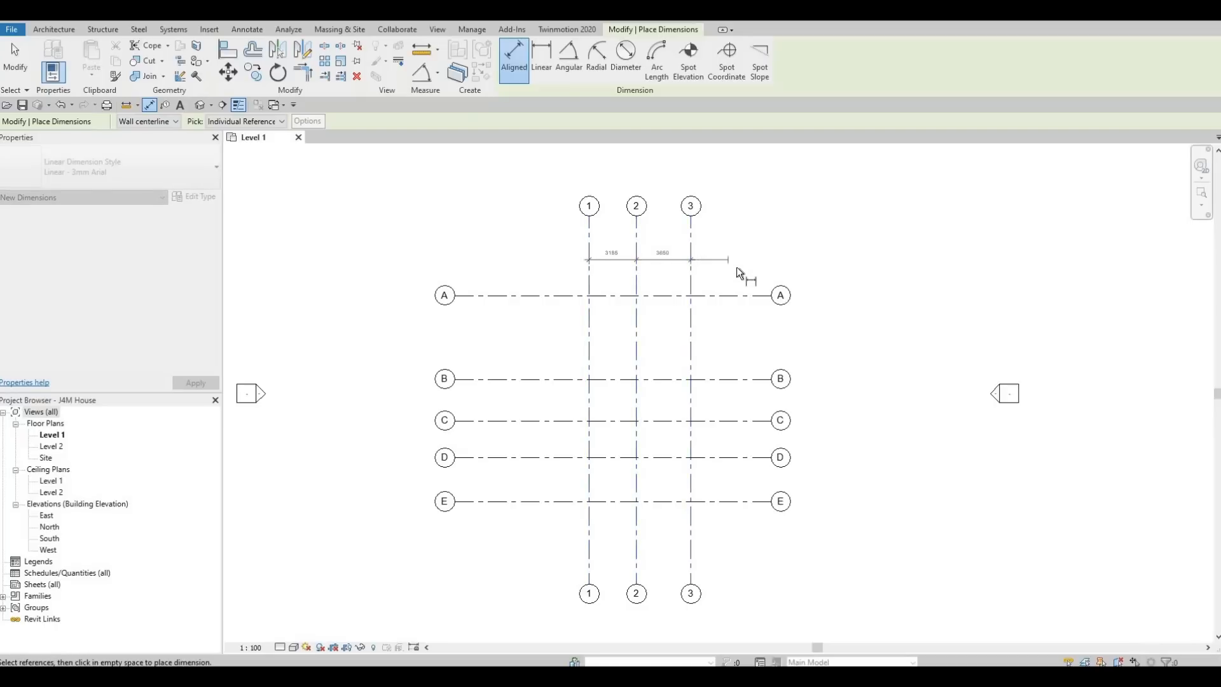
left_click(737, 267)
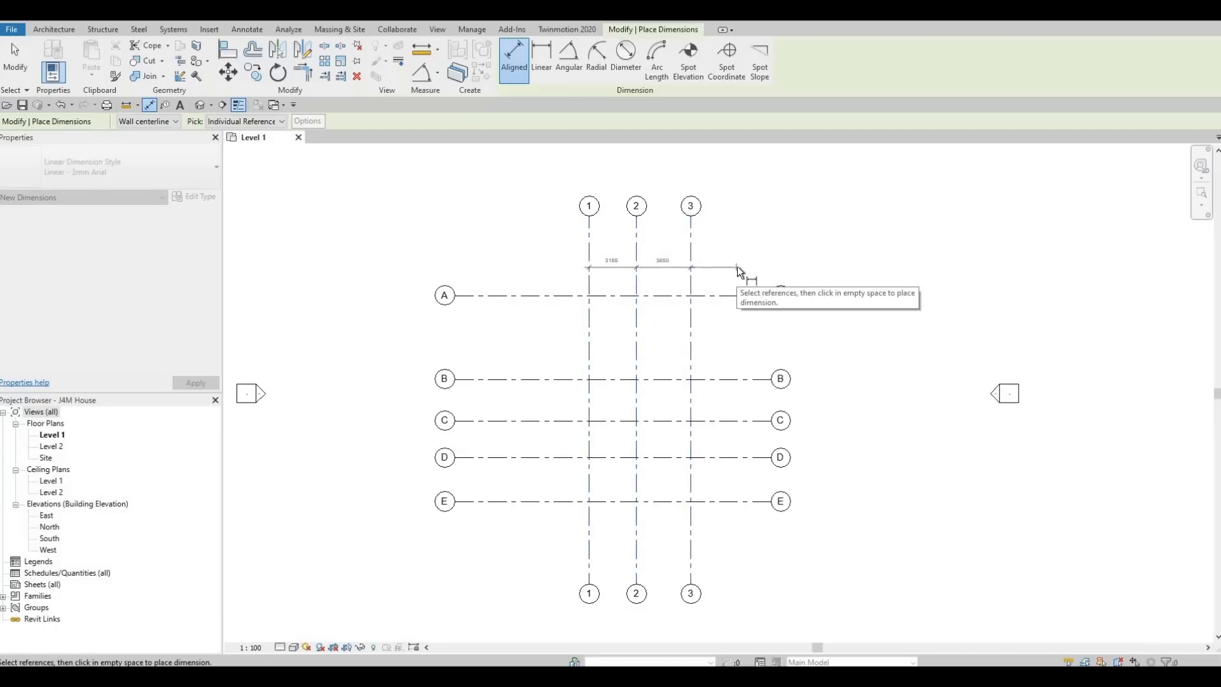
left_click(590, 243)
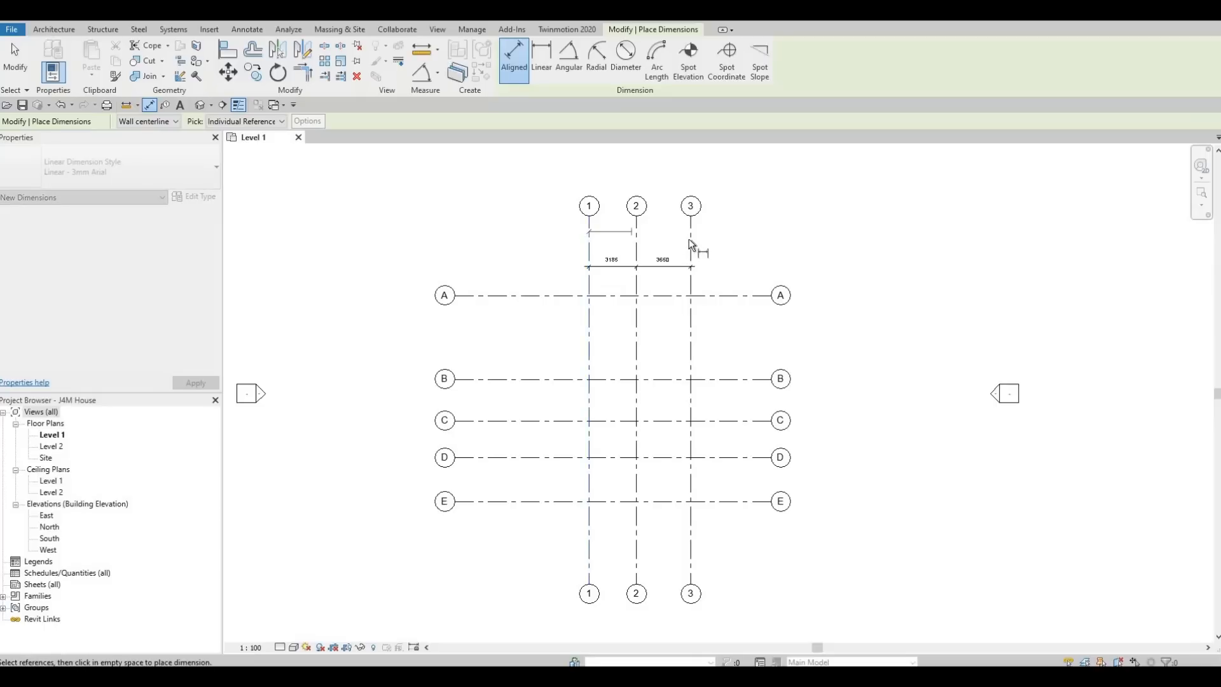
left_click(691, 239)
left_click(731, 240)
- Dimension grids A–E with a chained string (5624, 2790, 2490, 2950) plus an overall 13854
left_click(542, 296)
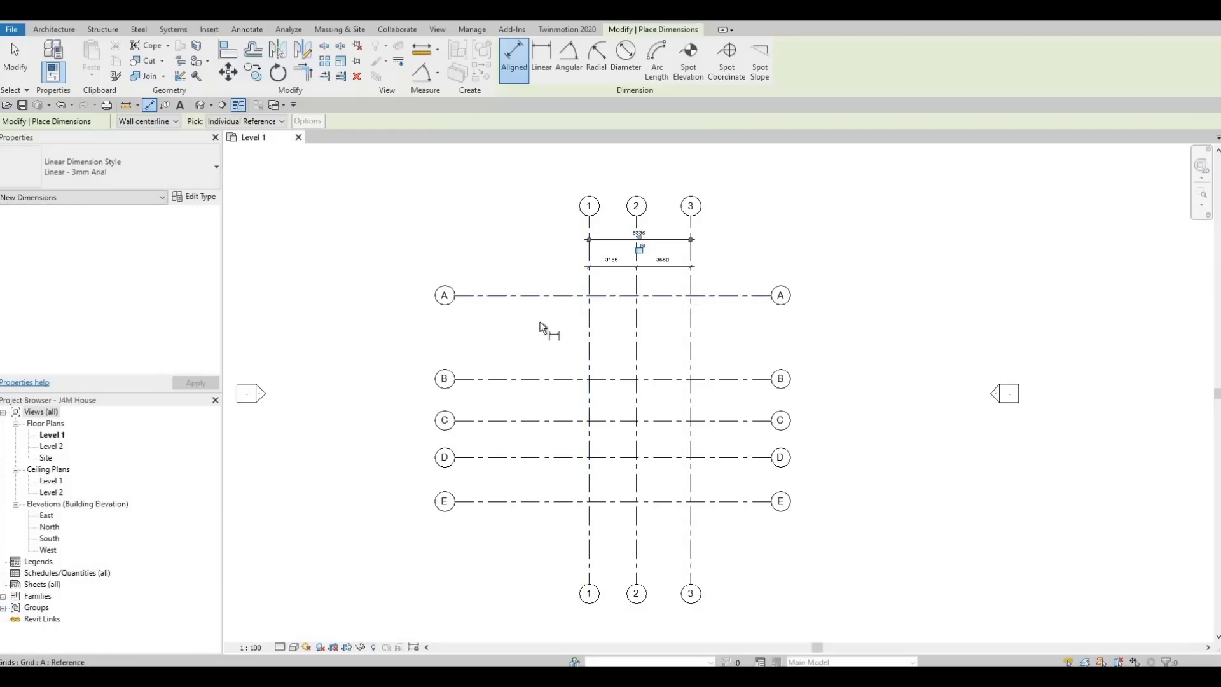
left_click(546, 379)
left_click(550, 421)
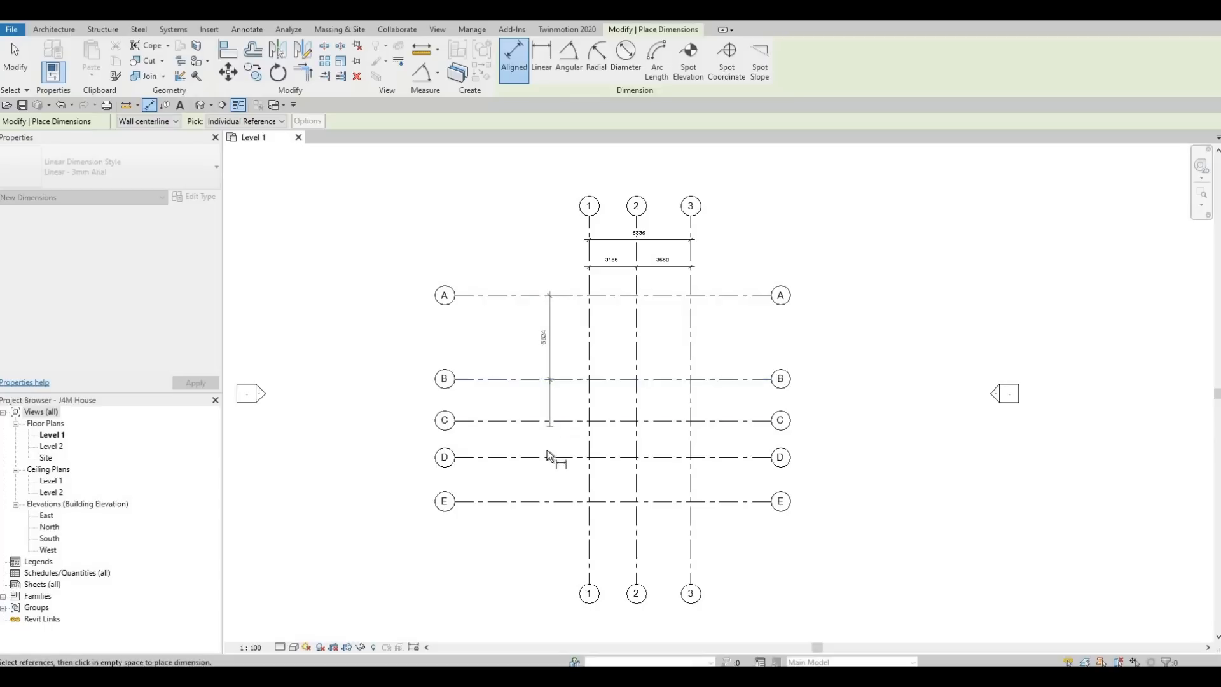
left_click(549, 457)
left_click(550, 503)
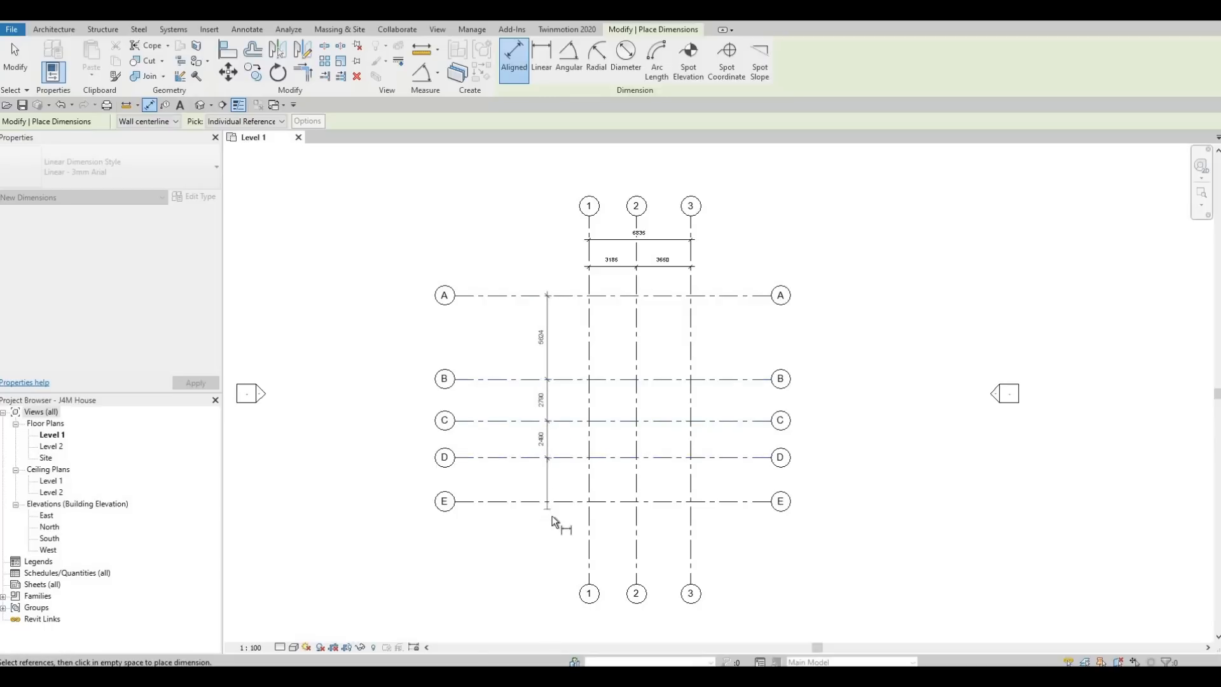
left_click(548, 537)
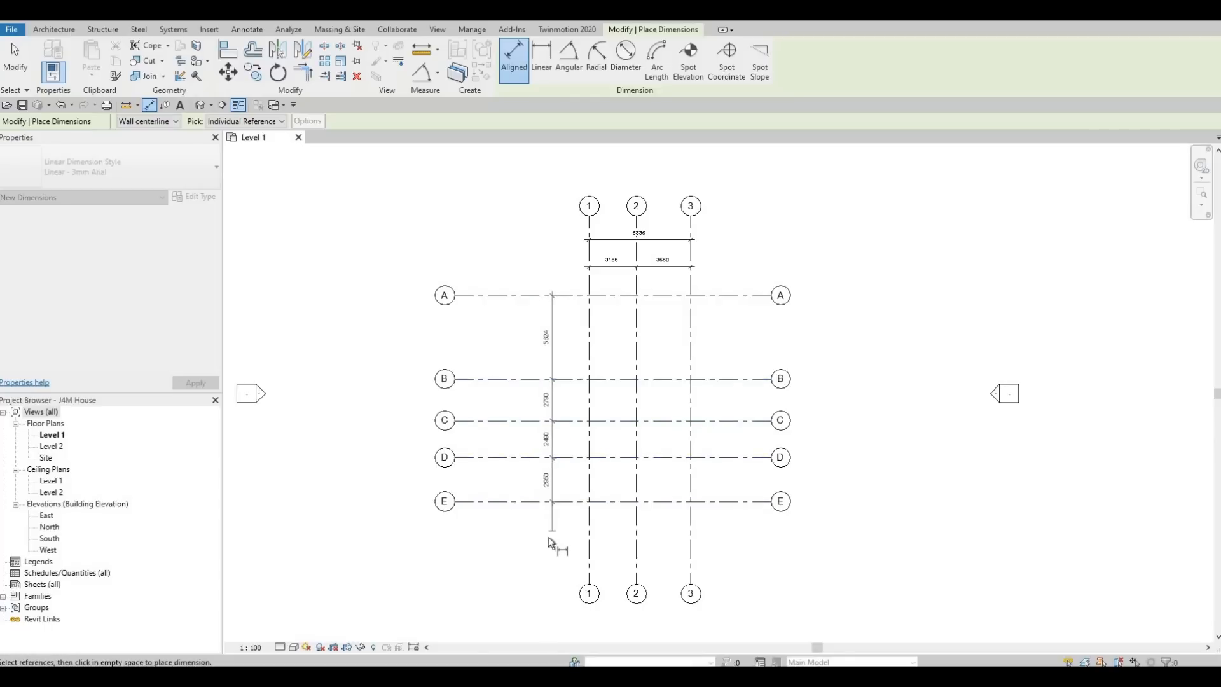
left_click(505, 299)
left_click(514, 504)
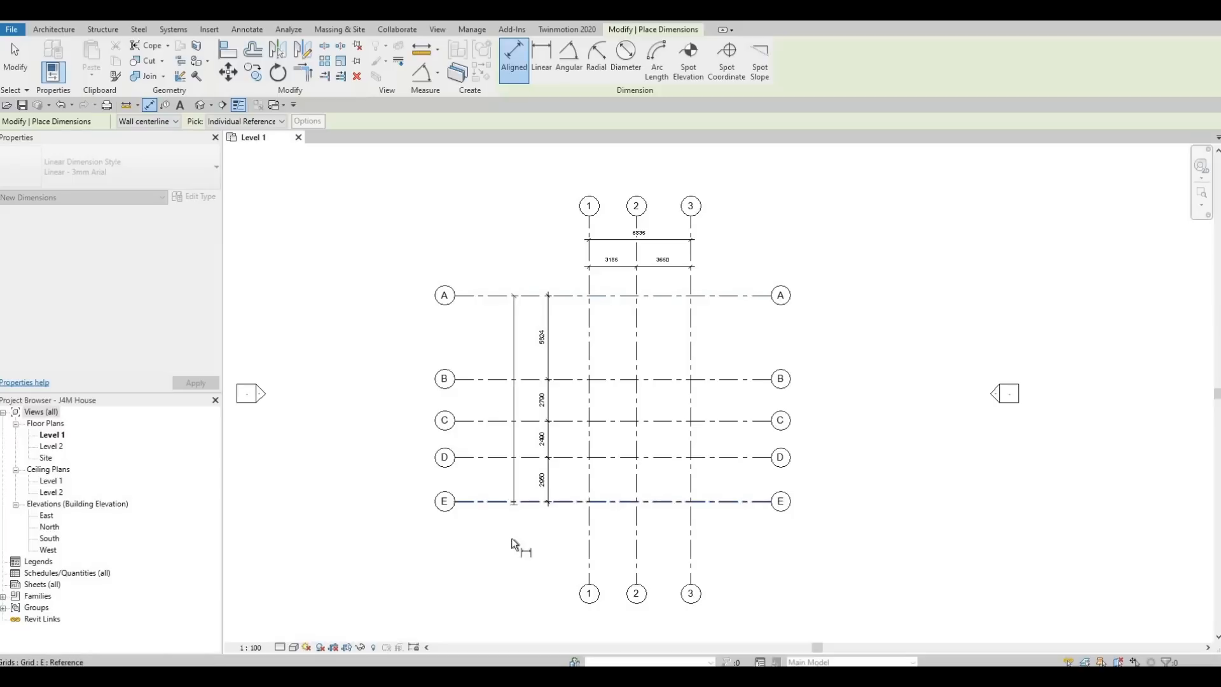
left_click(512, 423)
scroll(528, 409, "up", 2)
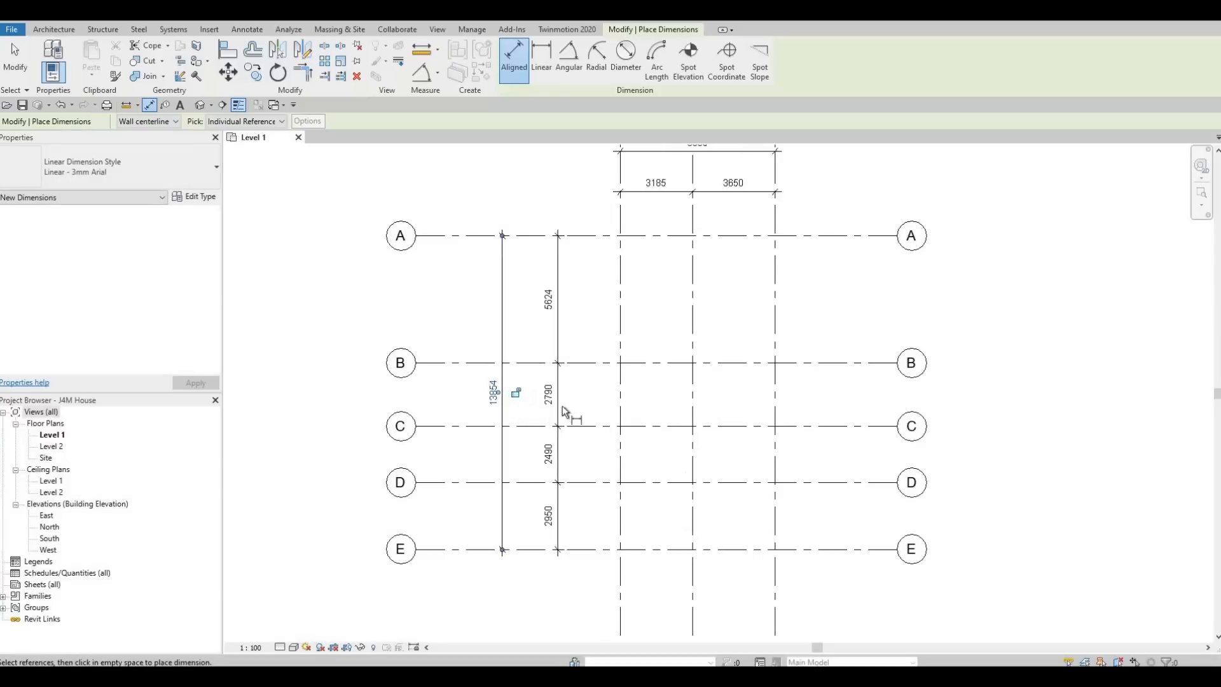
scroll(586, 431, "down", 2)
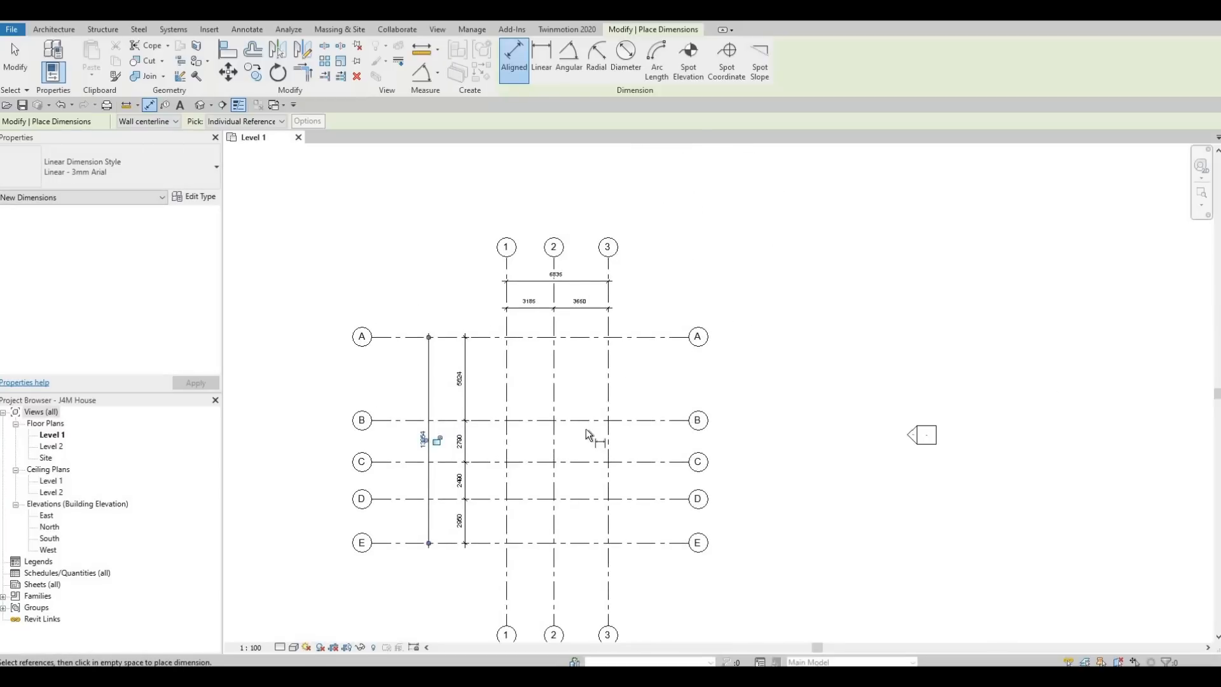
key("Escape")
key("Escape")
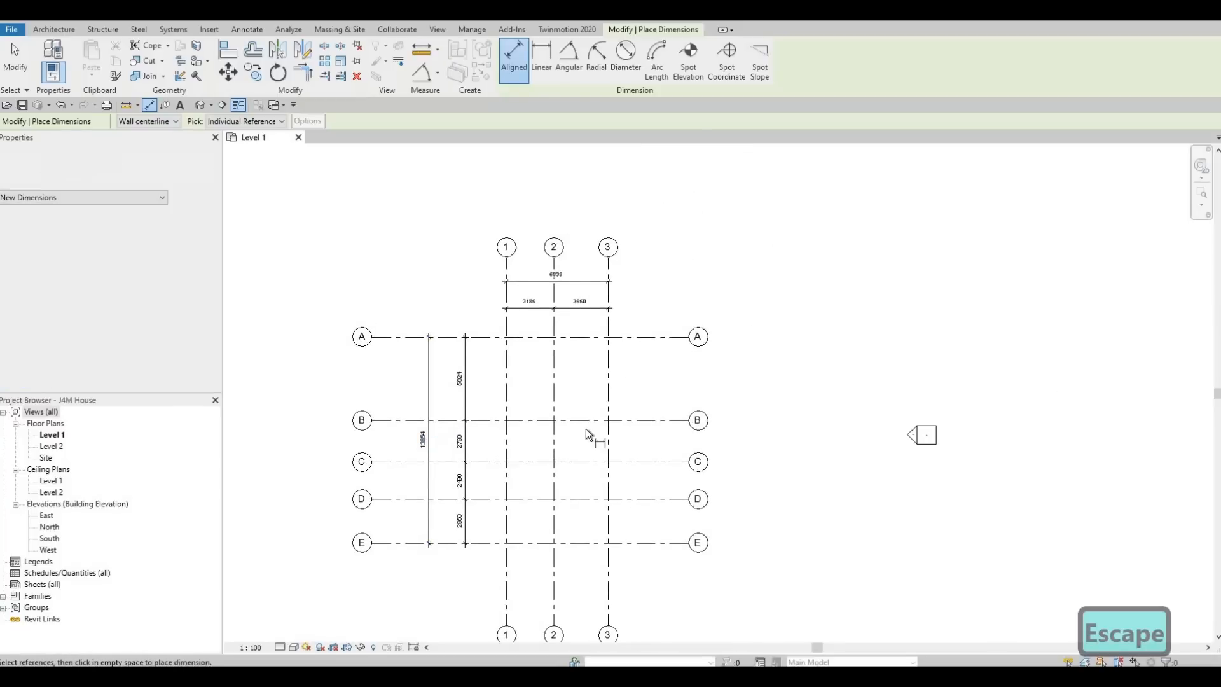
scroll(555, 286, "up", 3)
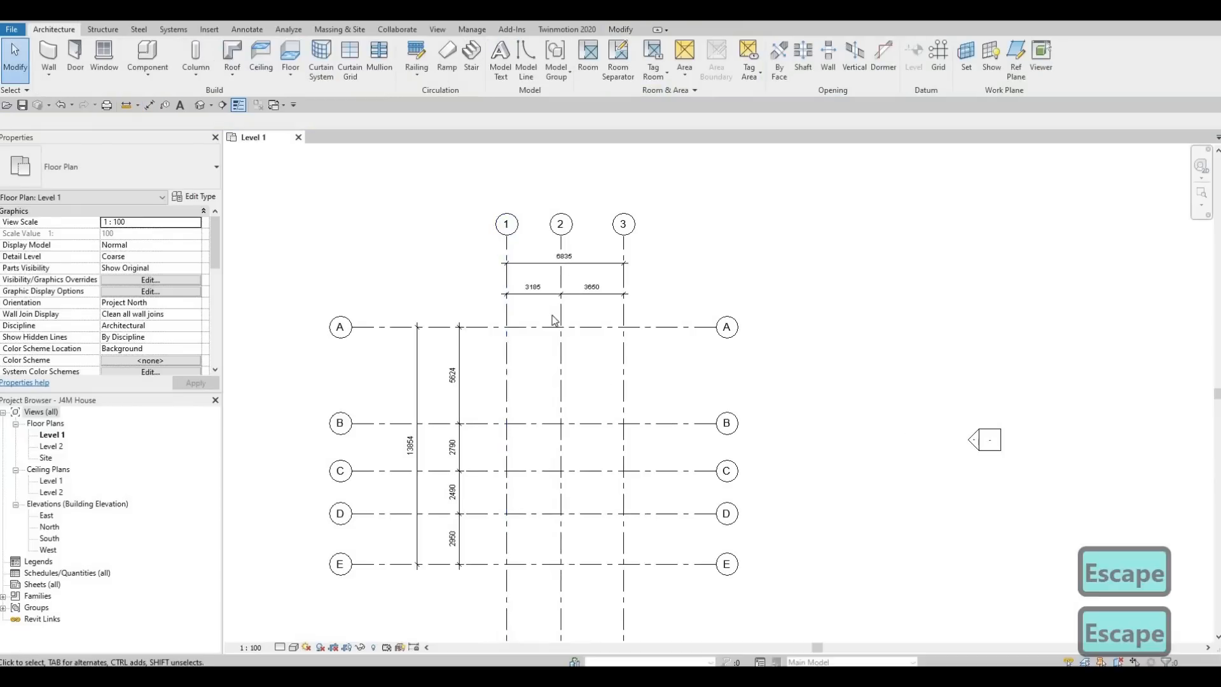
middle_click_drag(521, 417, 627, 295)
middle_click_drag(650, 501, 664, 350)
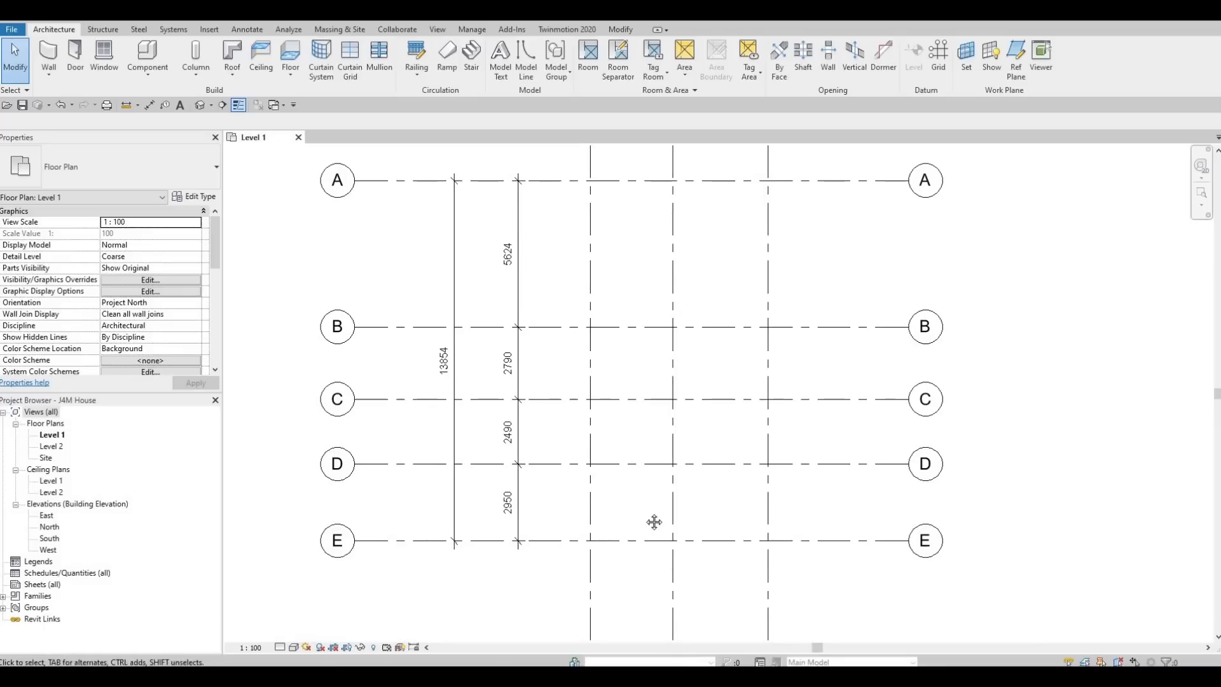
middle_click_drag(680, 429, 660, 586)
middle_click_drag(681, 469, 550, 465)
scroll(550, 465, "up", 1)
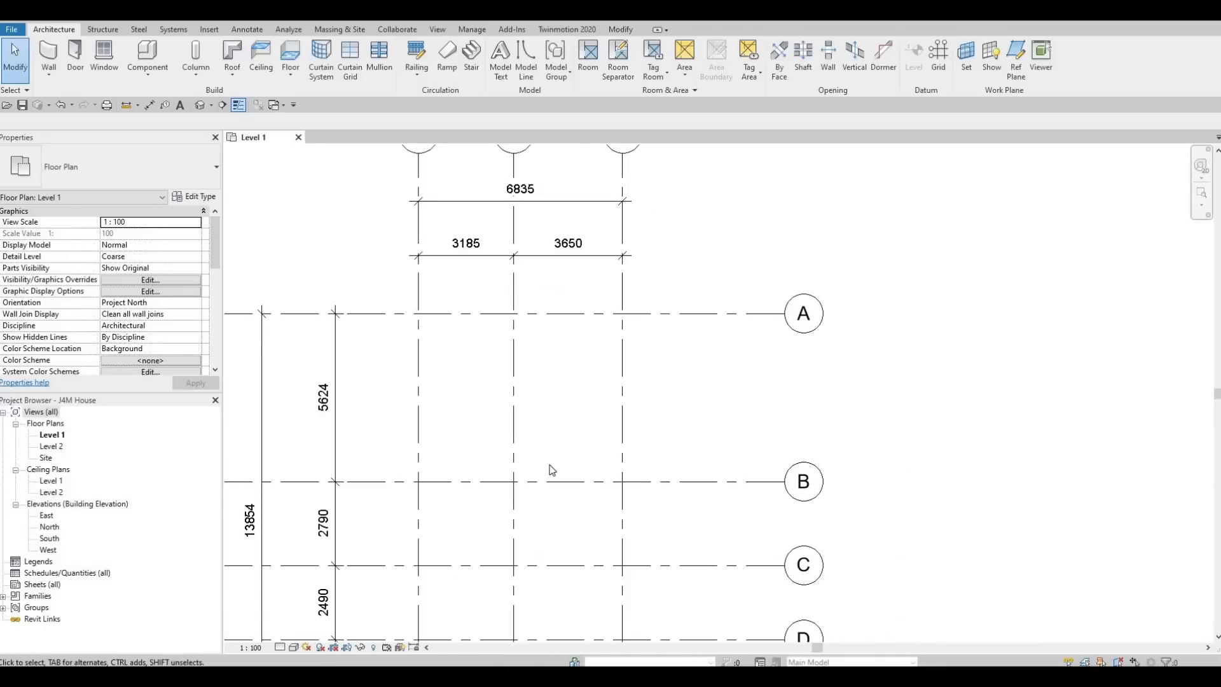
scroll(536, 495, "down", 1)
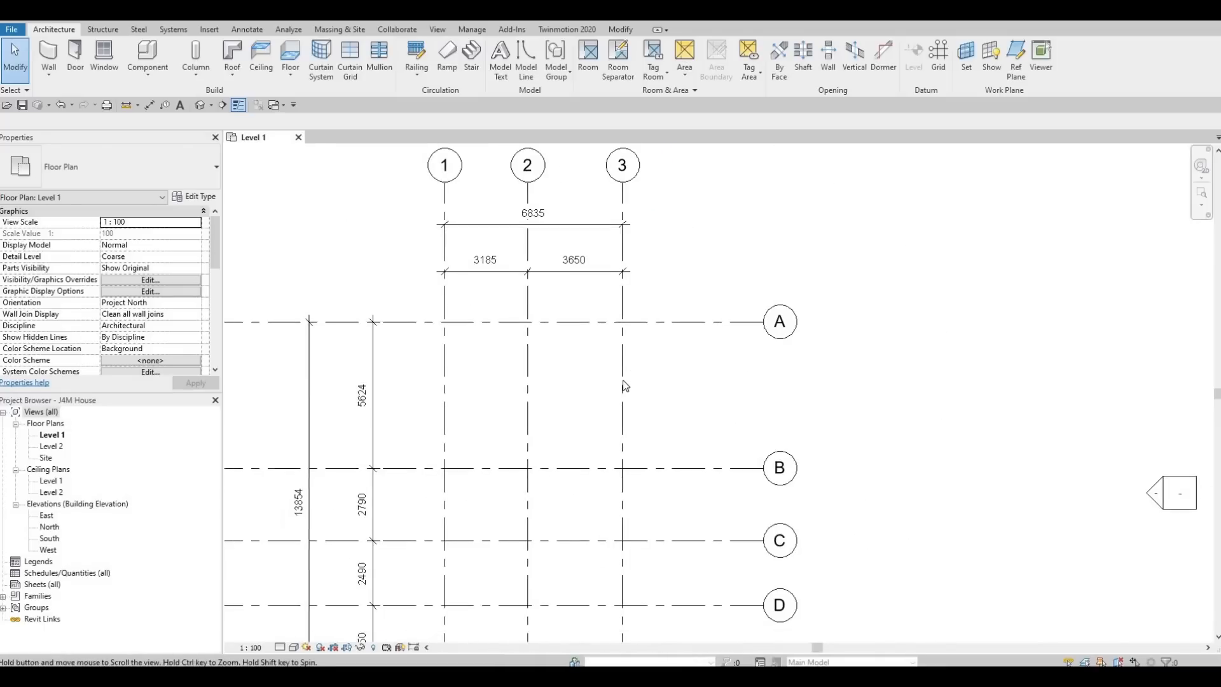
scroll(627, 385, "down", 3)
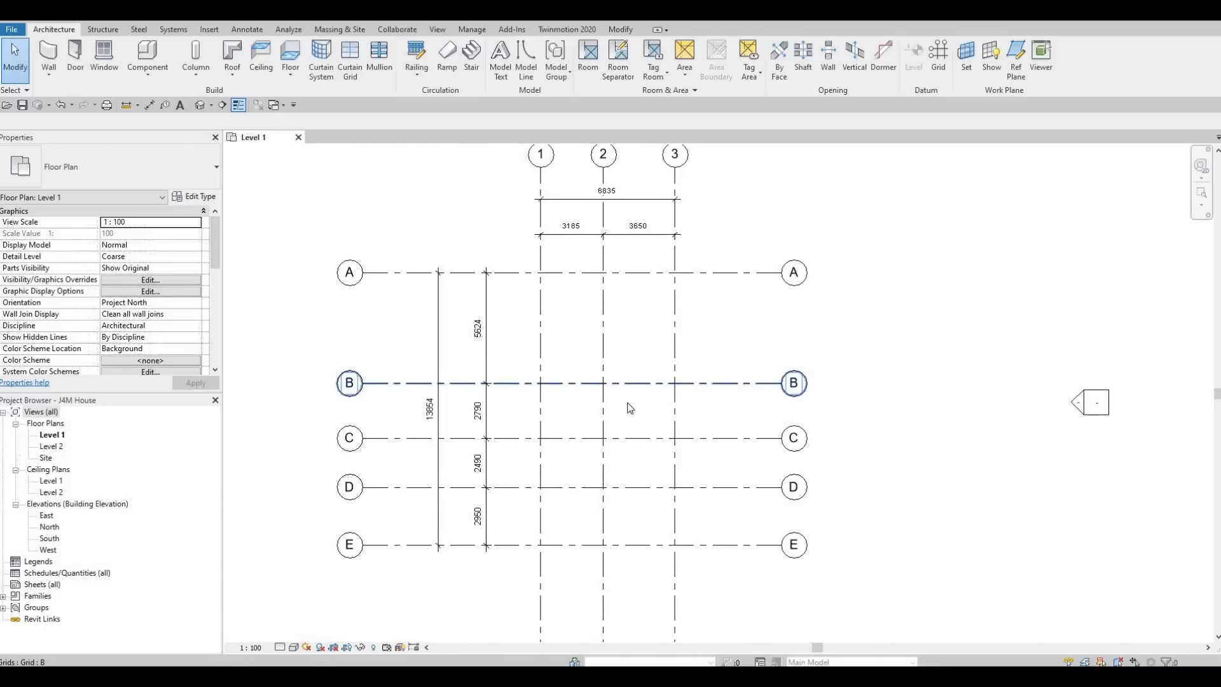
middle_click_drag(633, 410, 637, 426)
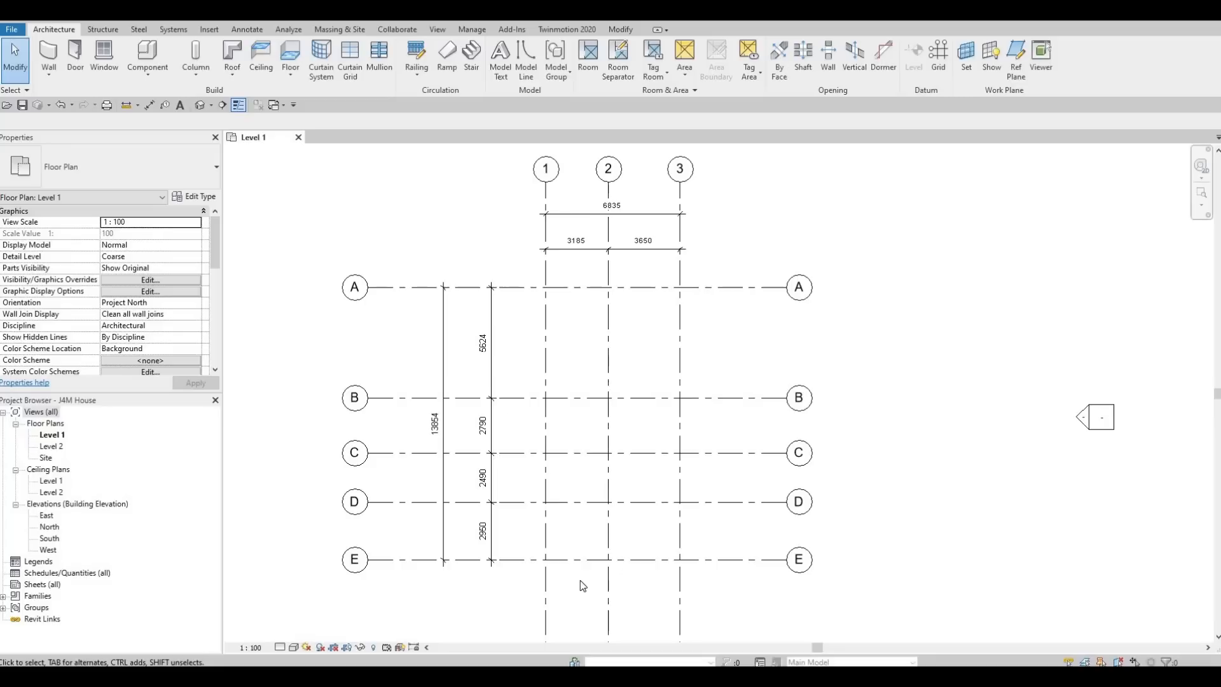
scroll(541, 496, "down", 3)
scroll(610, 592, "down", 1)
middle_click_drag(610, 591, 645, 343)
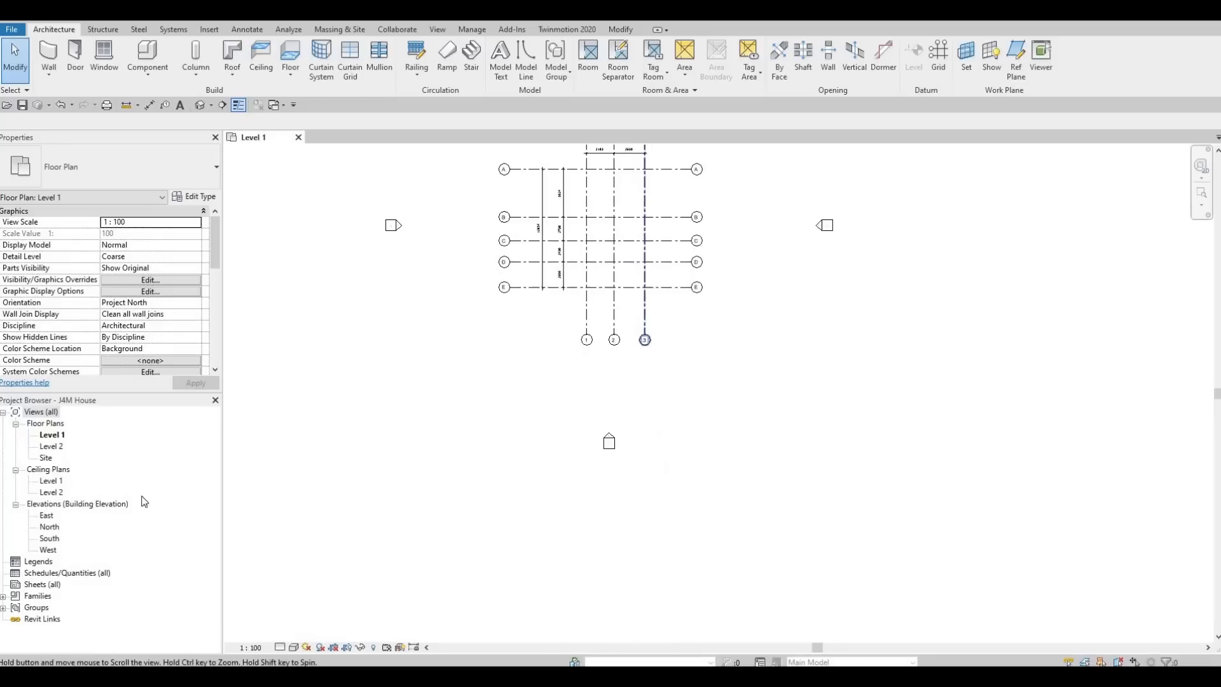
scroll(694, 241, "up", 3)
middle_click_drag(696, 241, 709, 448)
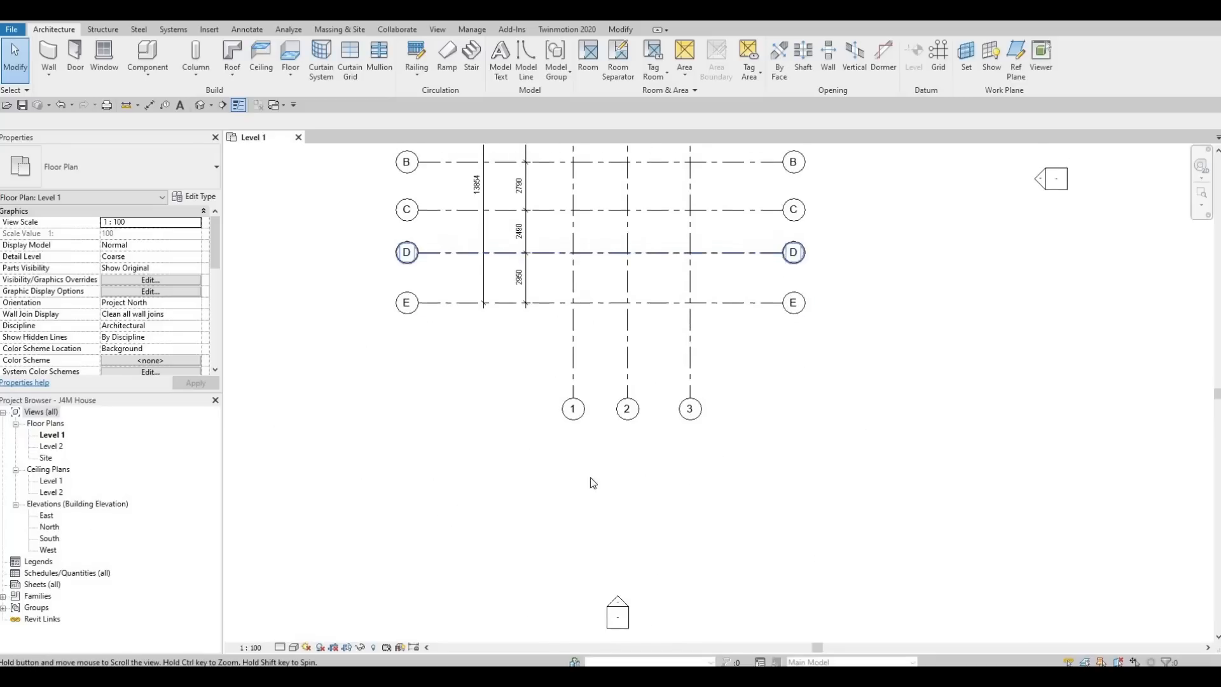
- In the South elevation, raise the heads of grids 1–3 slightly, then check the Level 2 plan
double_click(49, 538)
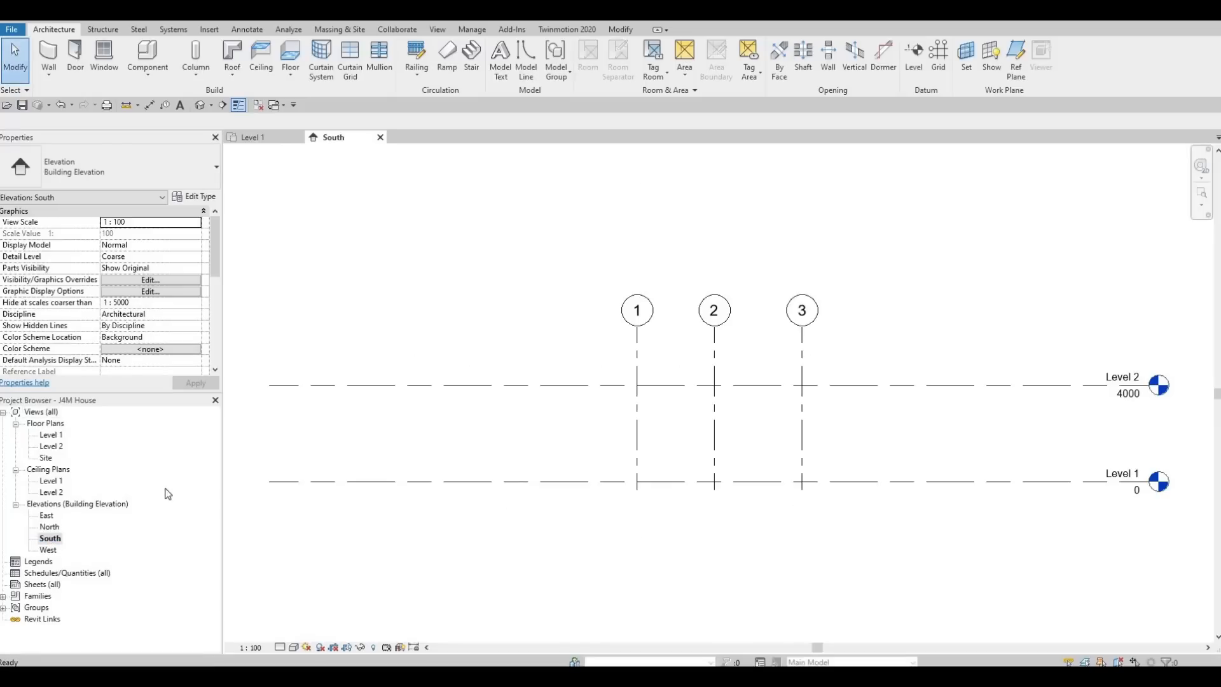
middle_click_drag(641, 492, 494, 472)
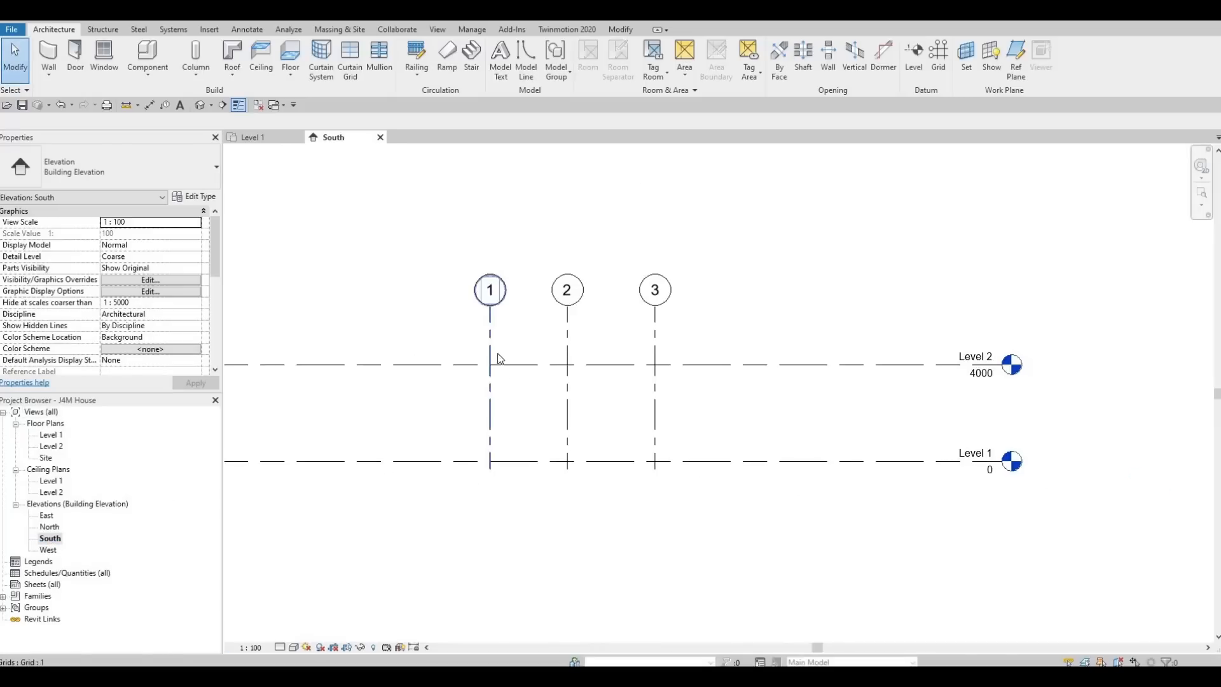
scroll(575, 401, "down", 2)
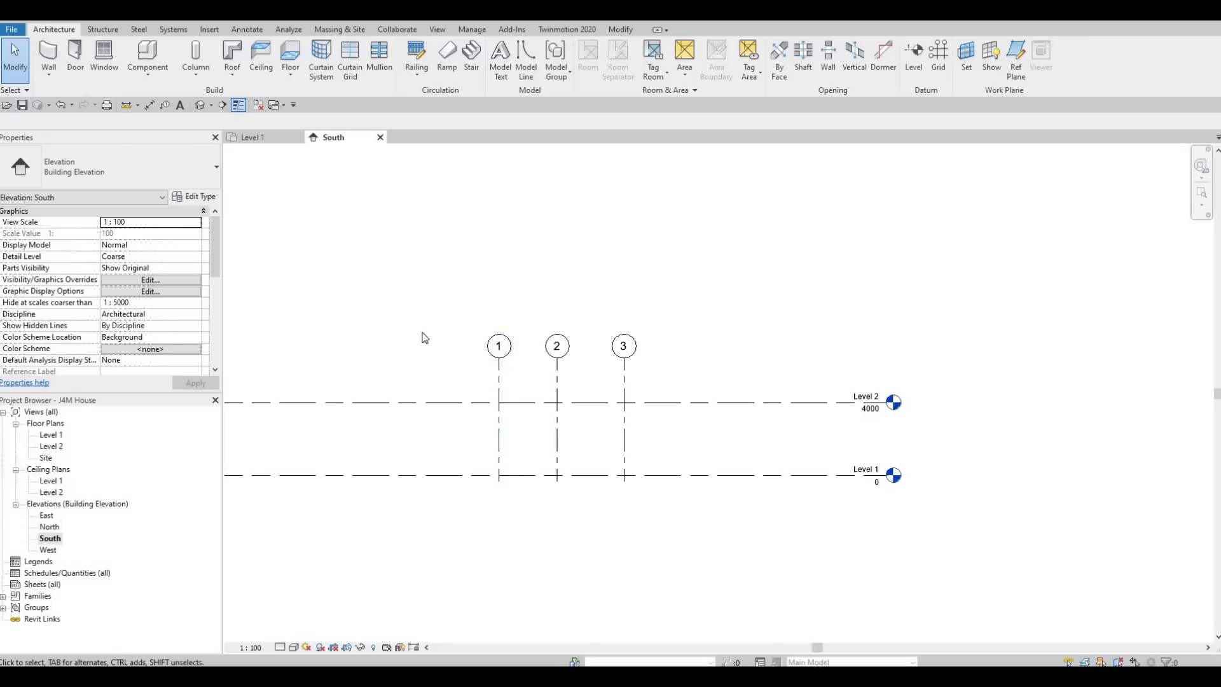
left_click(502, 379)
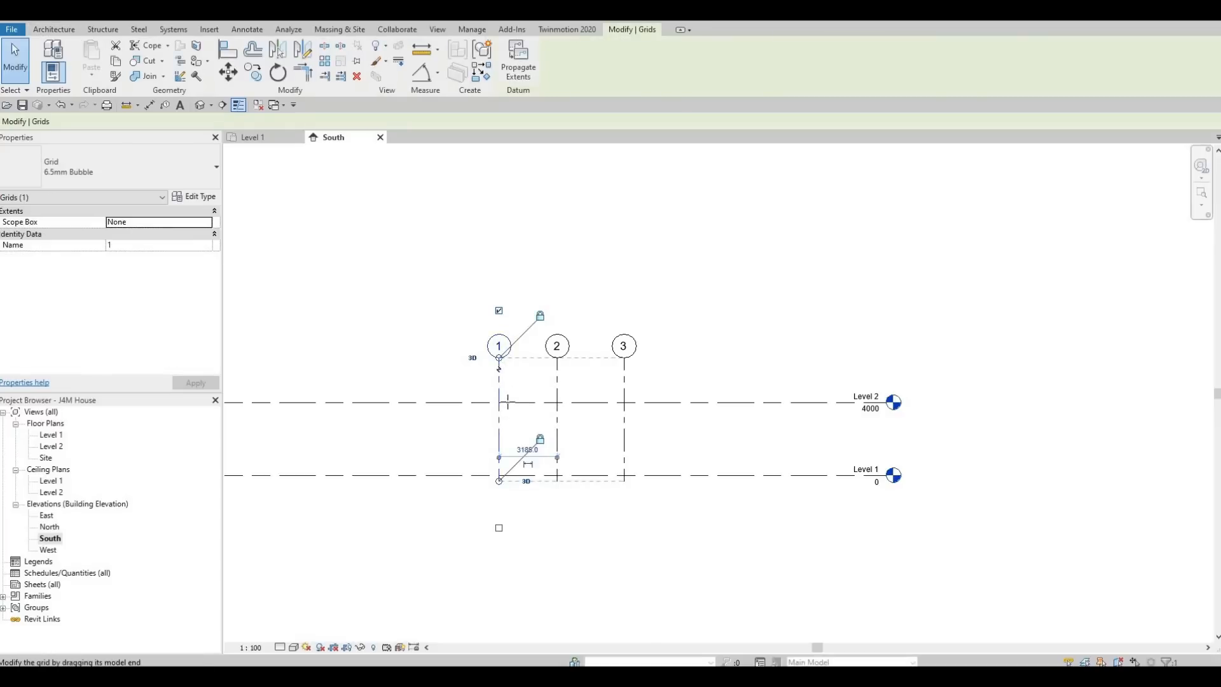
left_click_drag(507, 402, 515, 367)
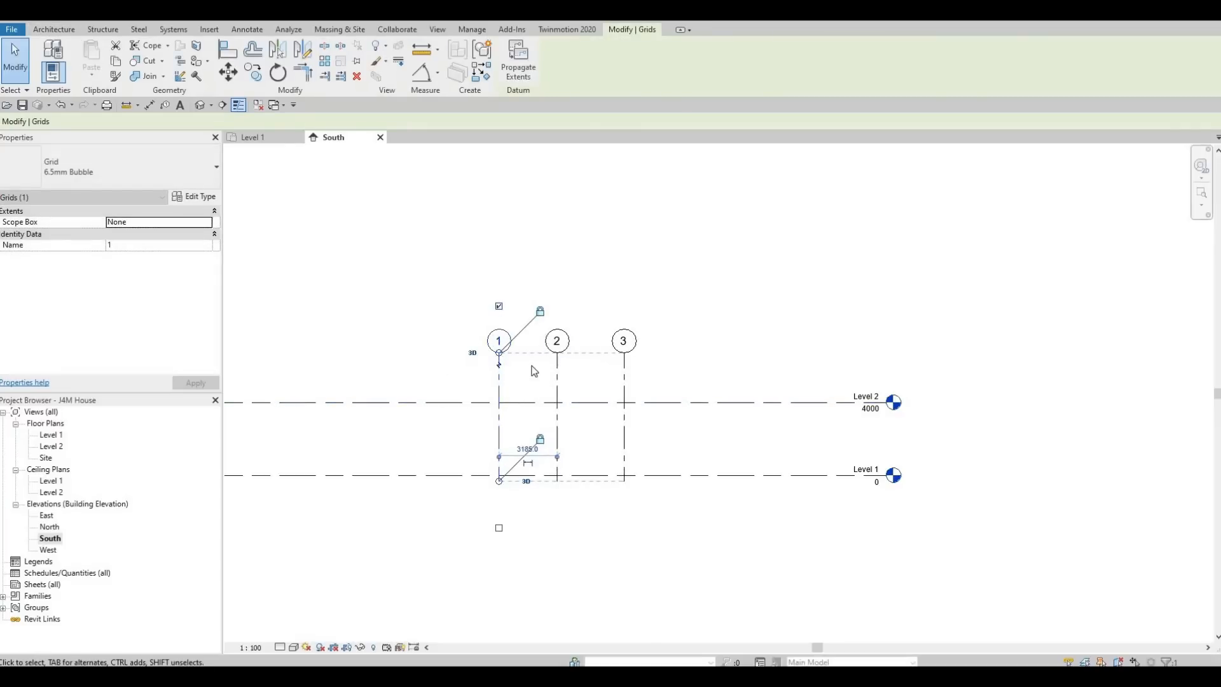
double_click(54, 447)
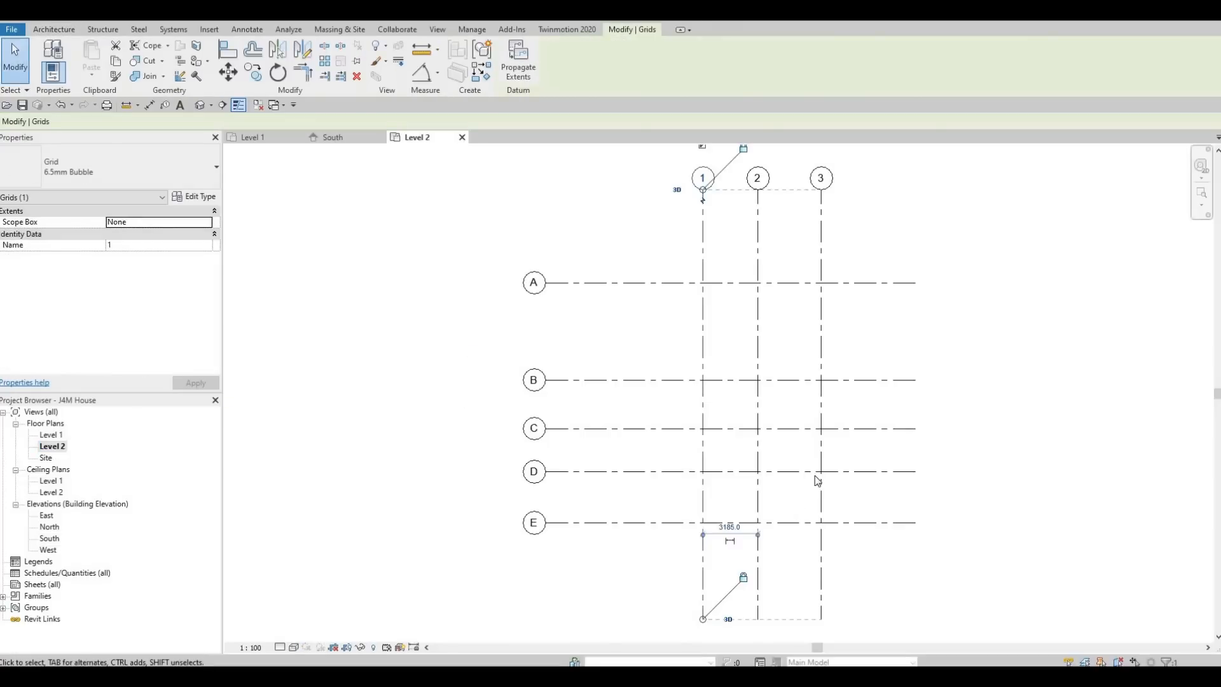
left_click(334, 138)
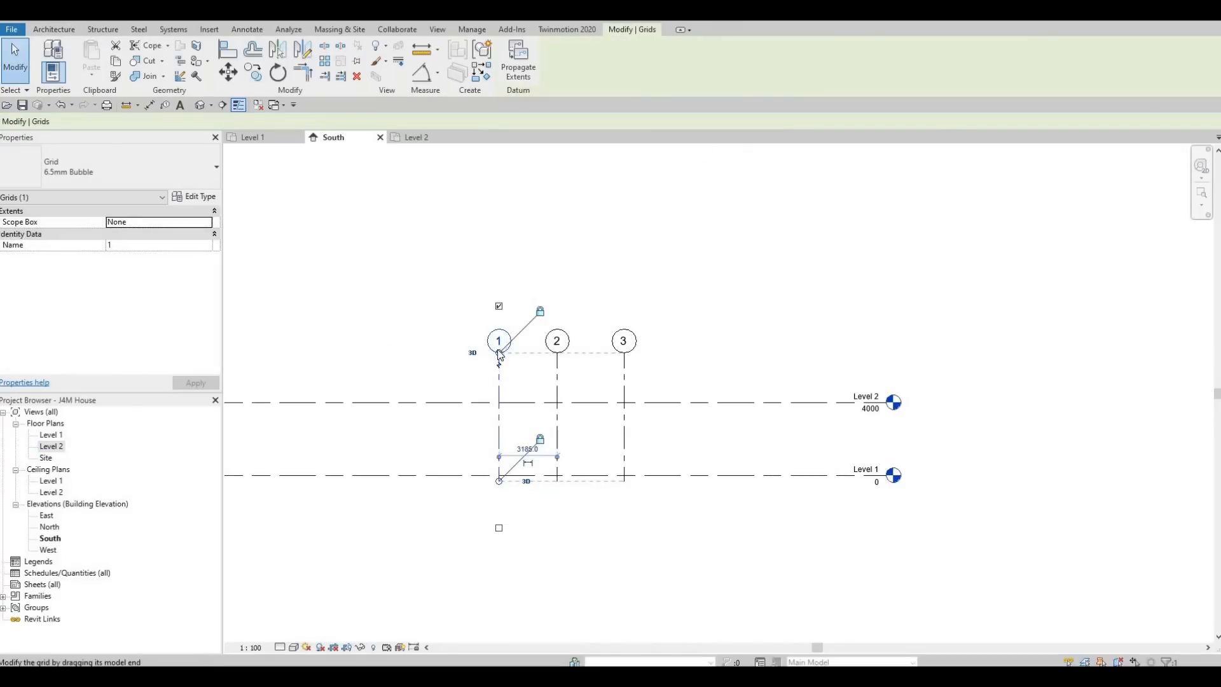
- Drag the grid heads well above Level 2, confirm grids 1–3 show on Level 2, and deselect
left_click_drag(498, 366, 499, 443)
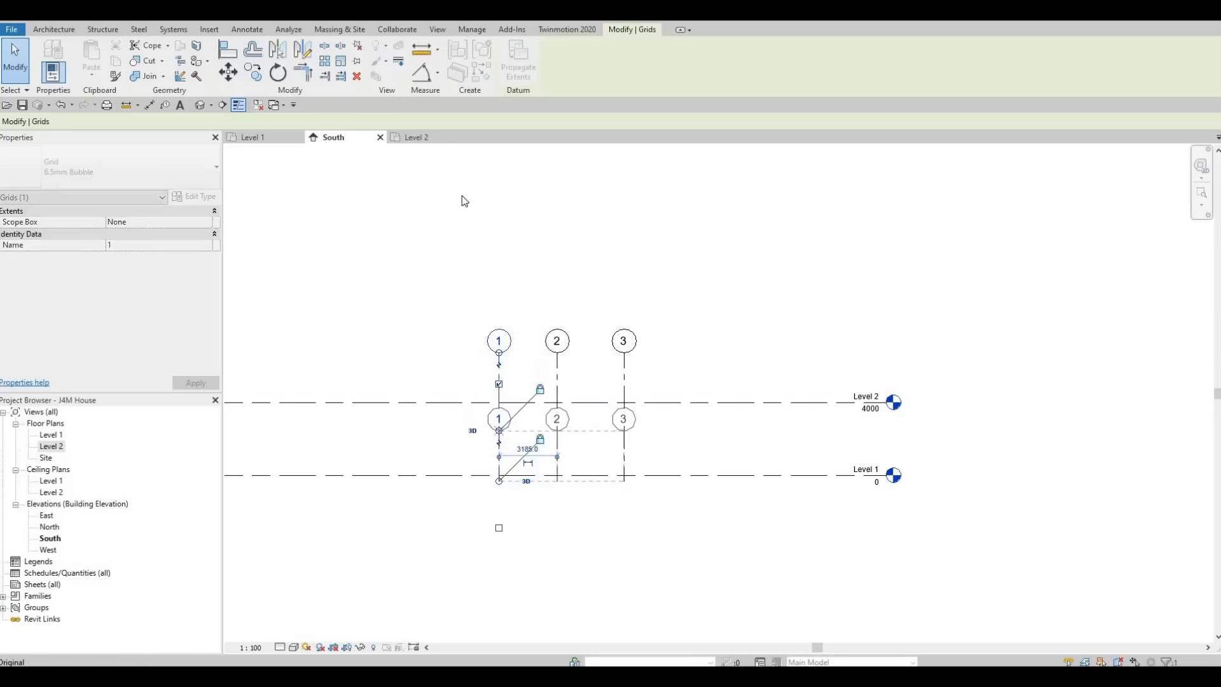
left_click(434, 140)
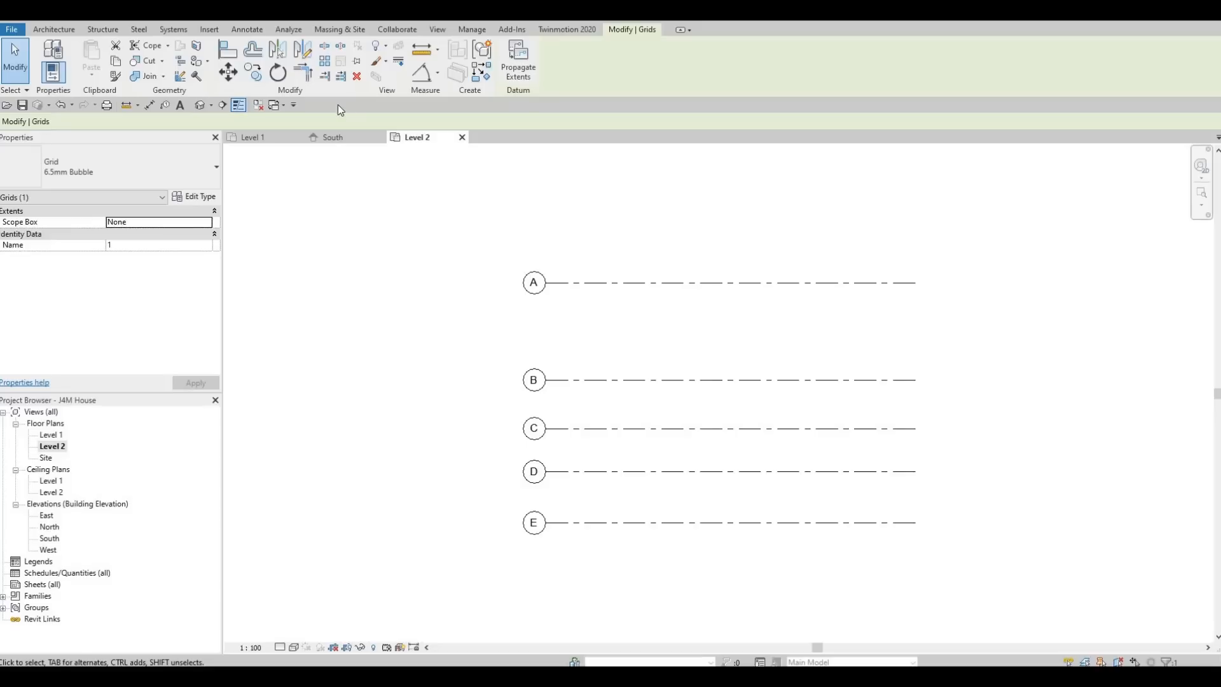
left_click(329, 141)
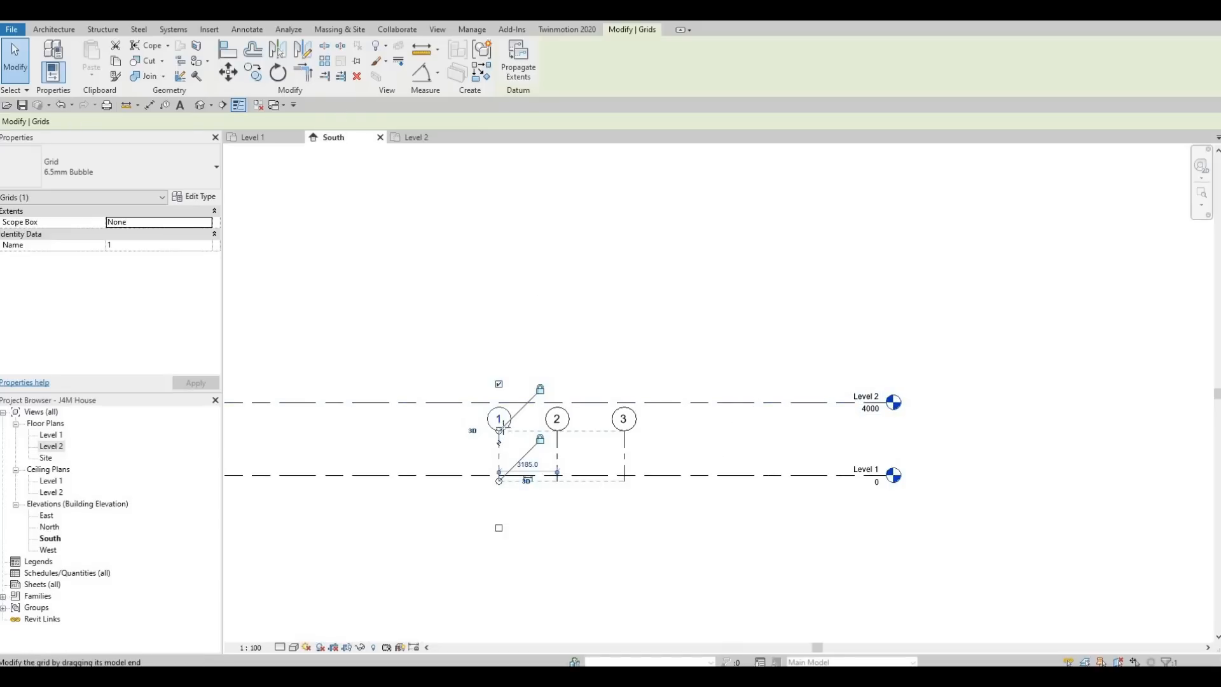
left_click_drag(499, 430, 506, 265)
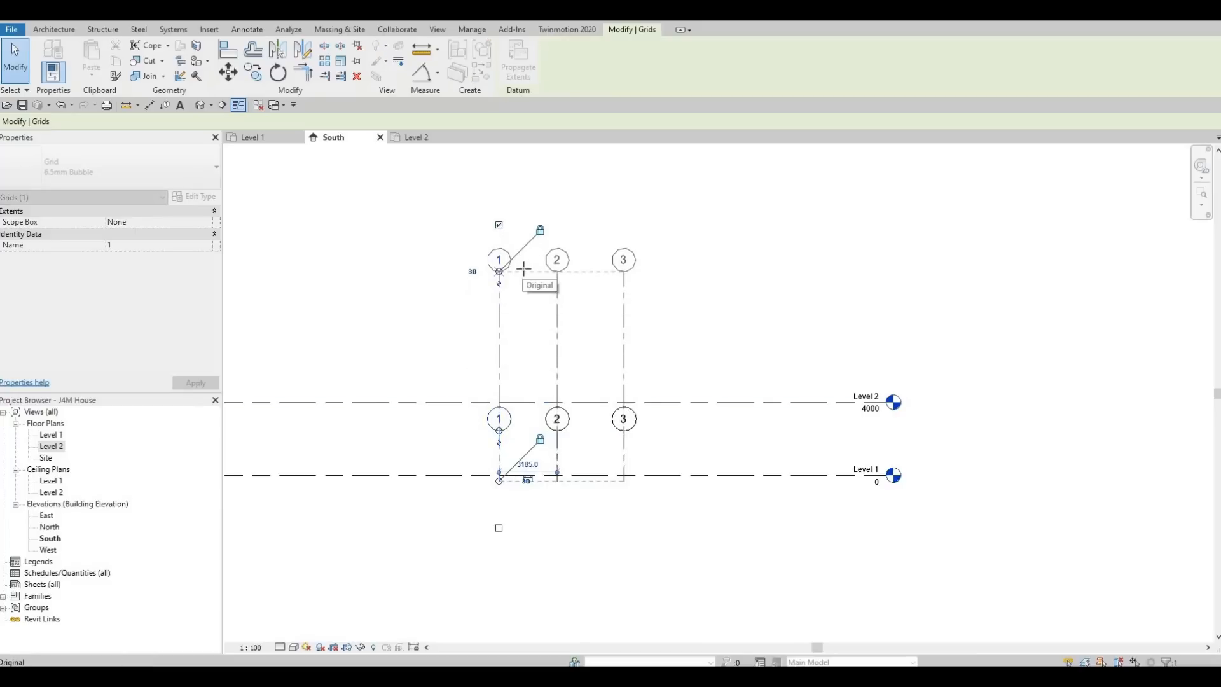
left_click(420, 137)
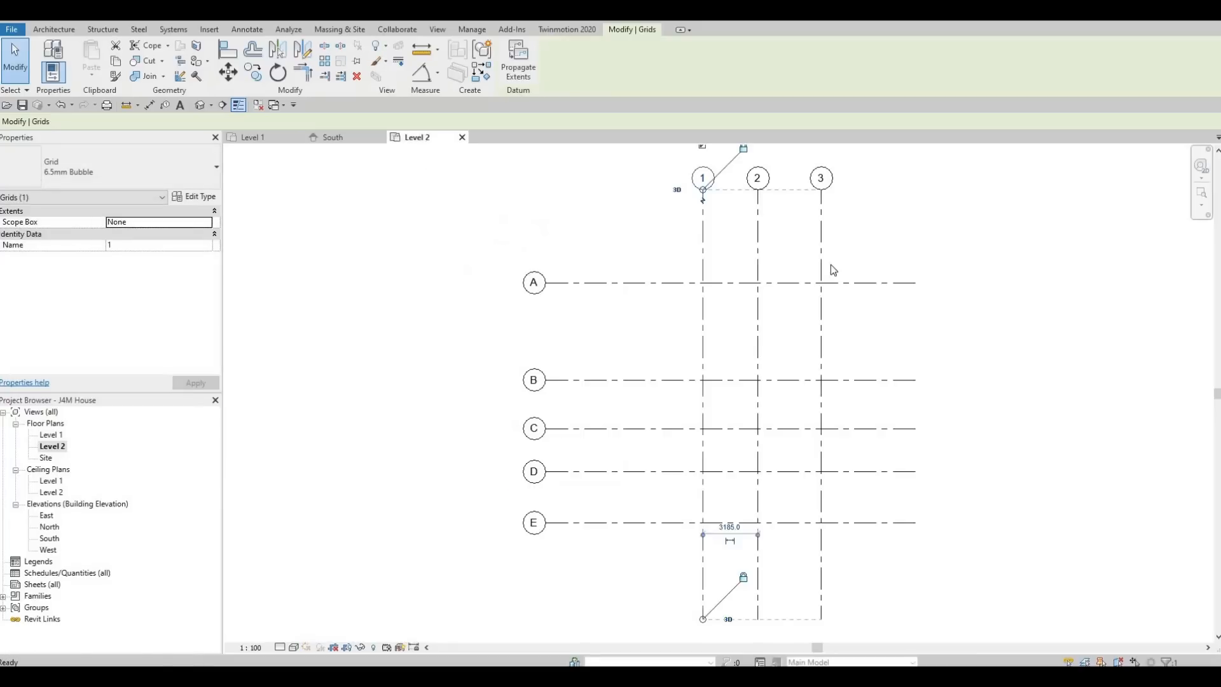
left_click(346, 139)
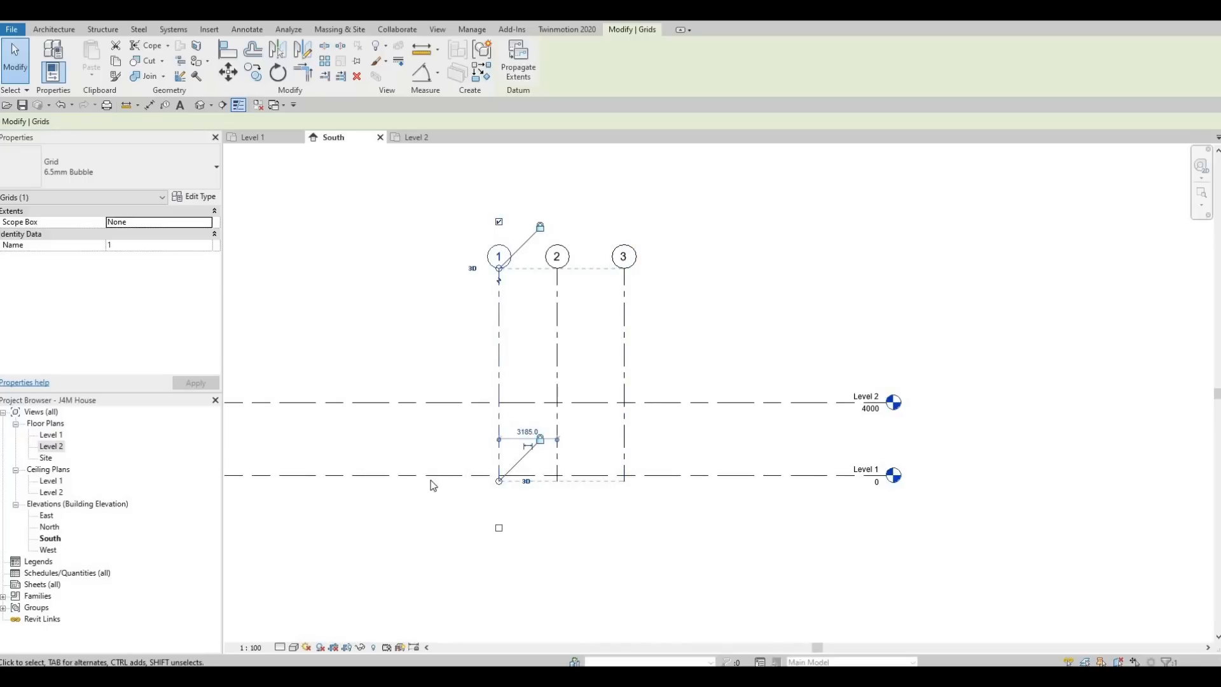
middle_click_drag(613, 470, 634, 452)
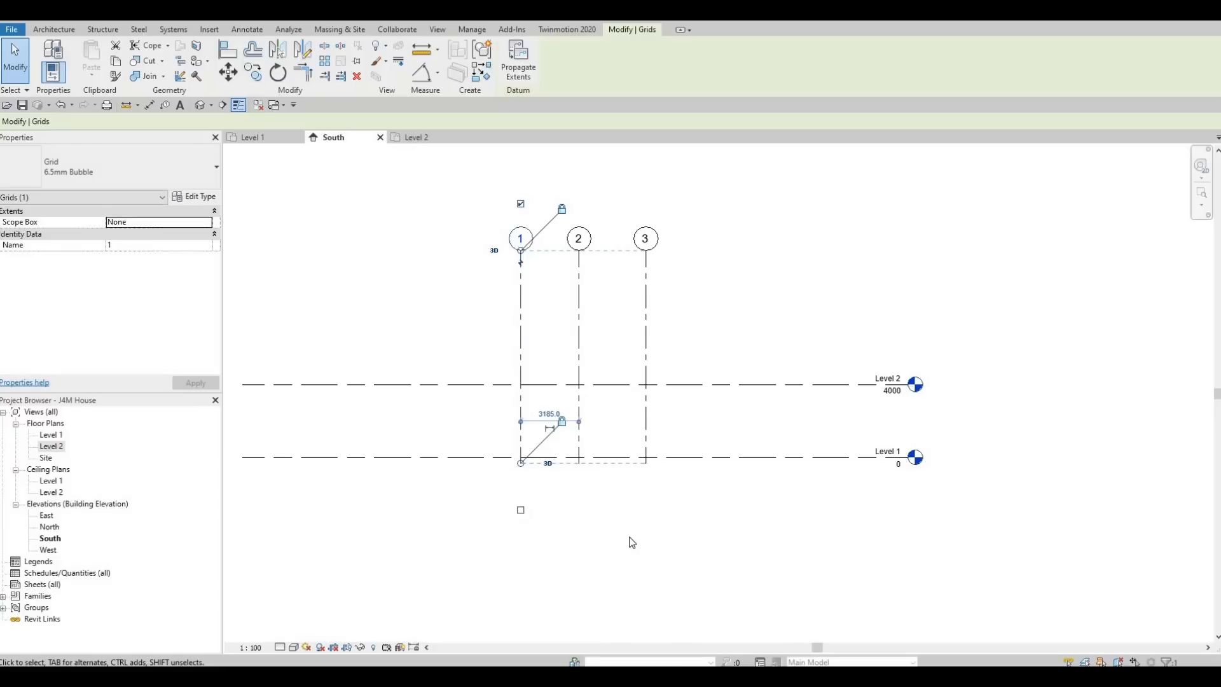
key("Escape")
key("Escape")
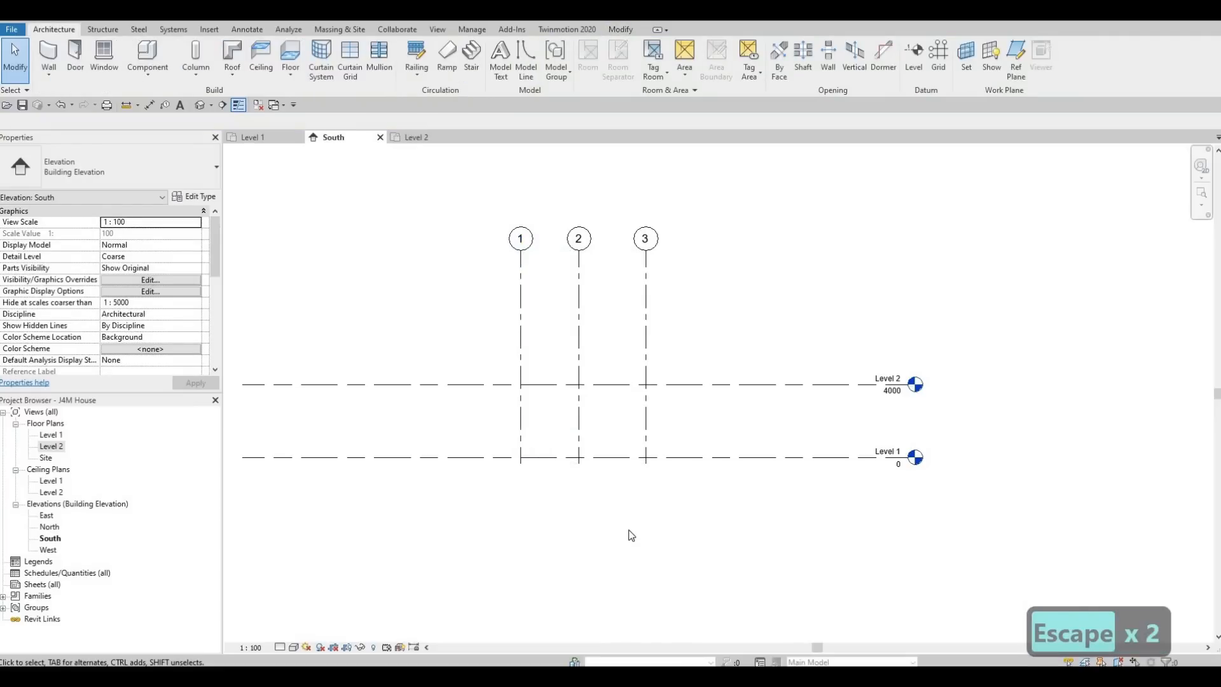
- Change Level 2's elevation value from 4000 to 3000
left_click(891, 398)
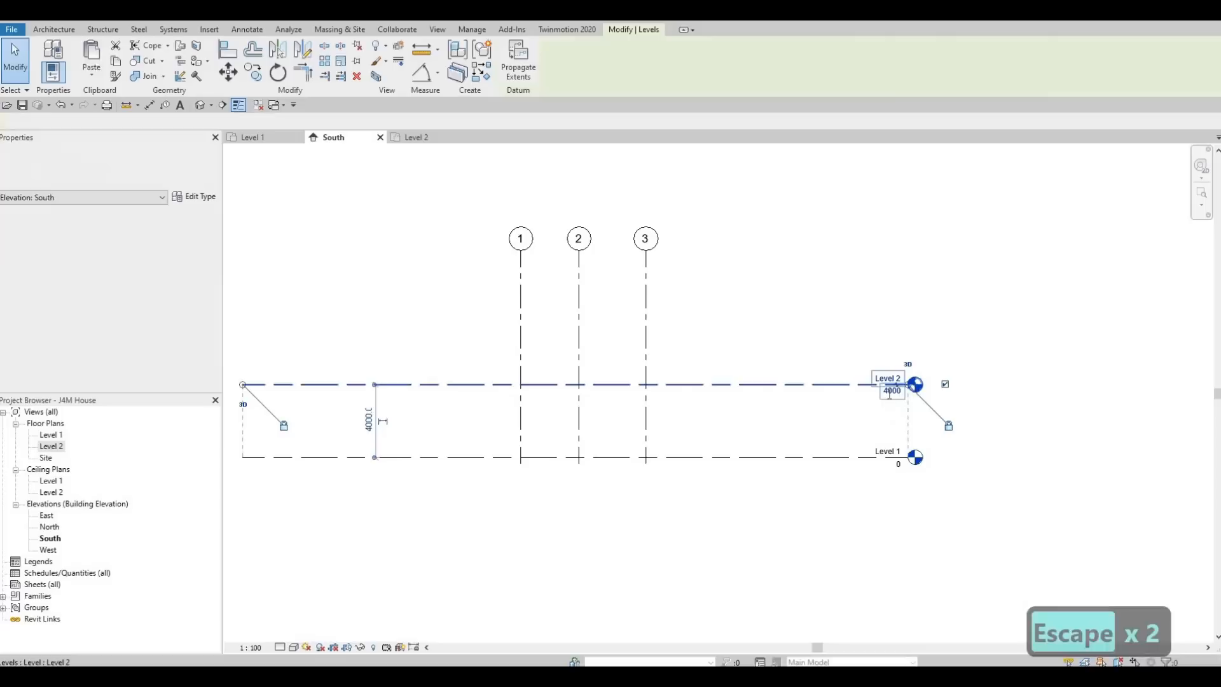
left_click(890, 394)
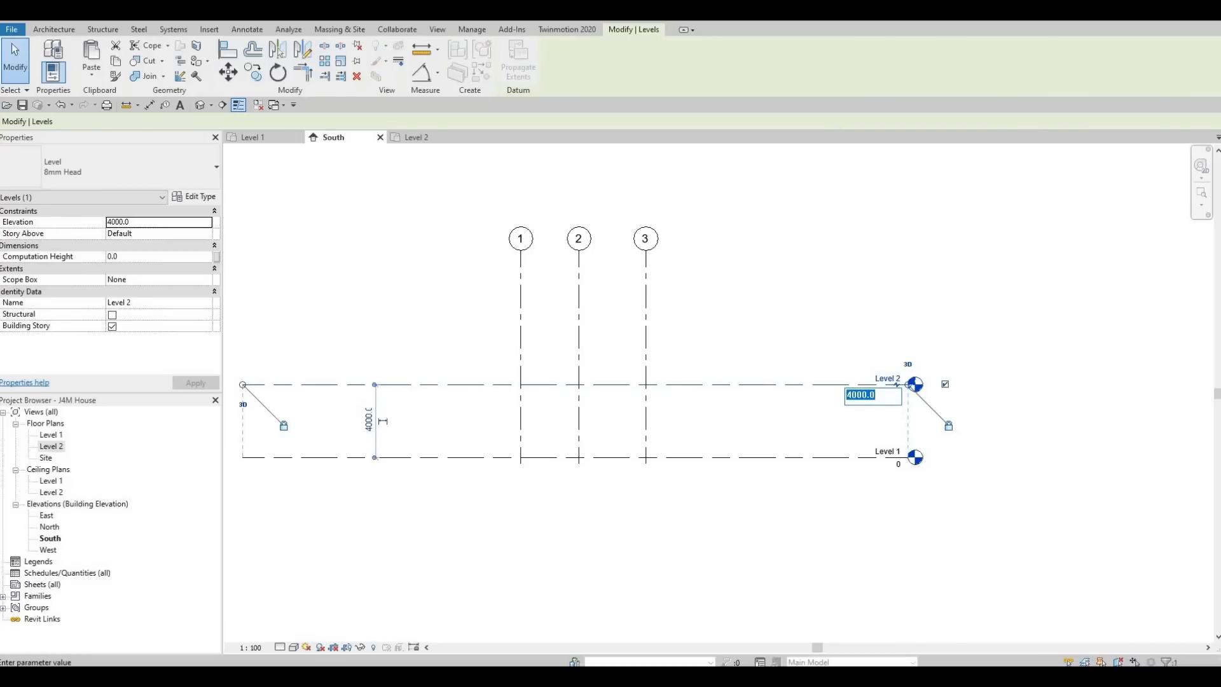
type("3000")
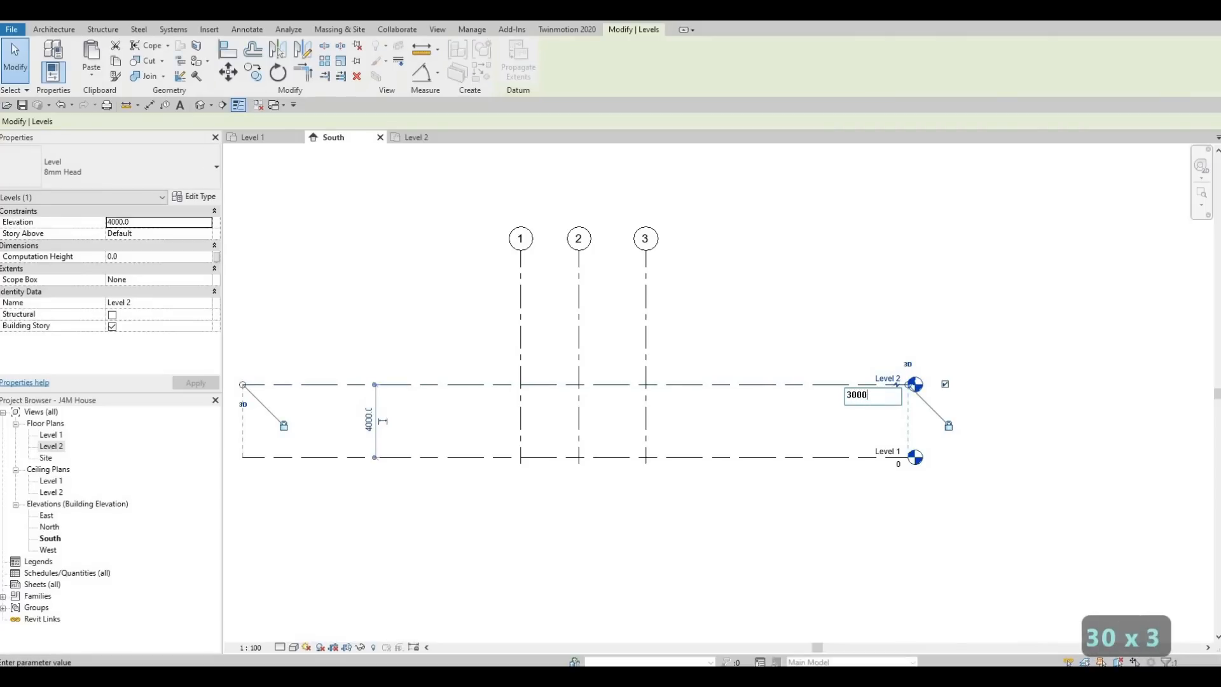
key("Return")
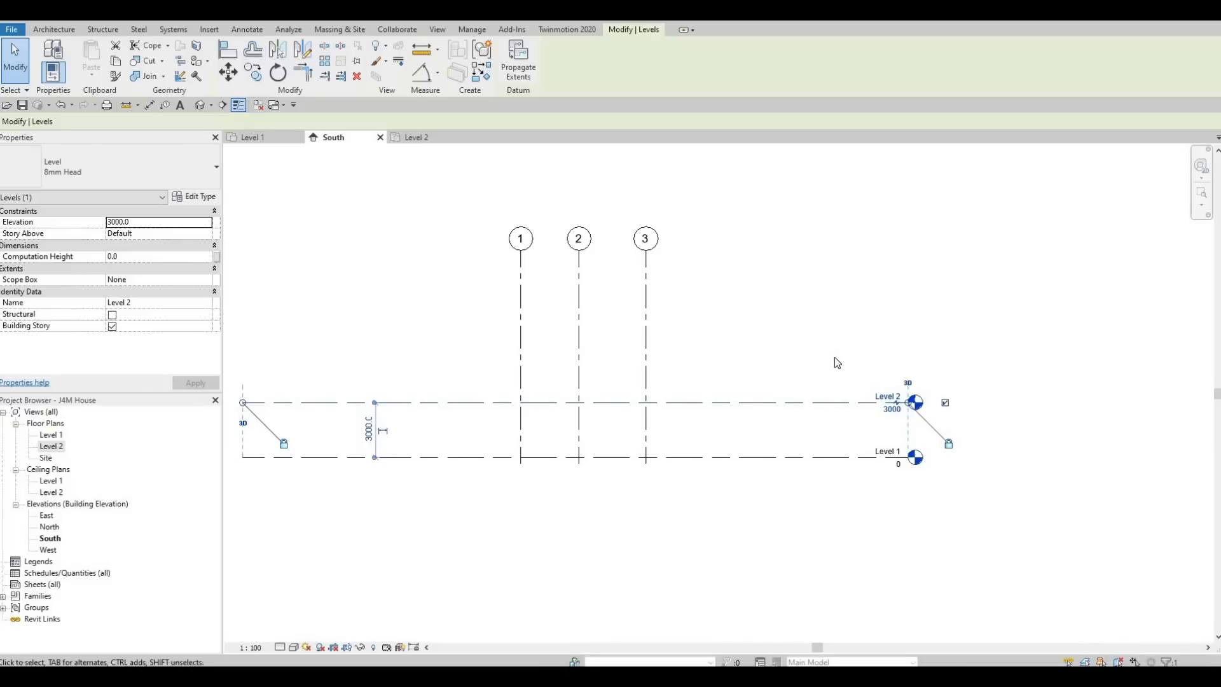
left_click(56, 30)
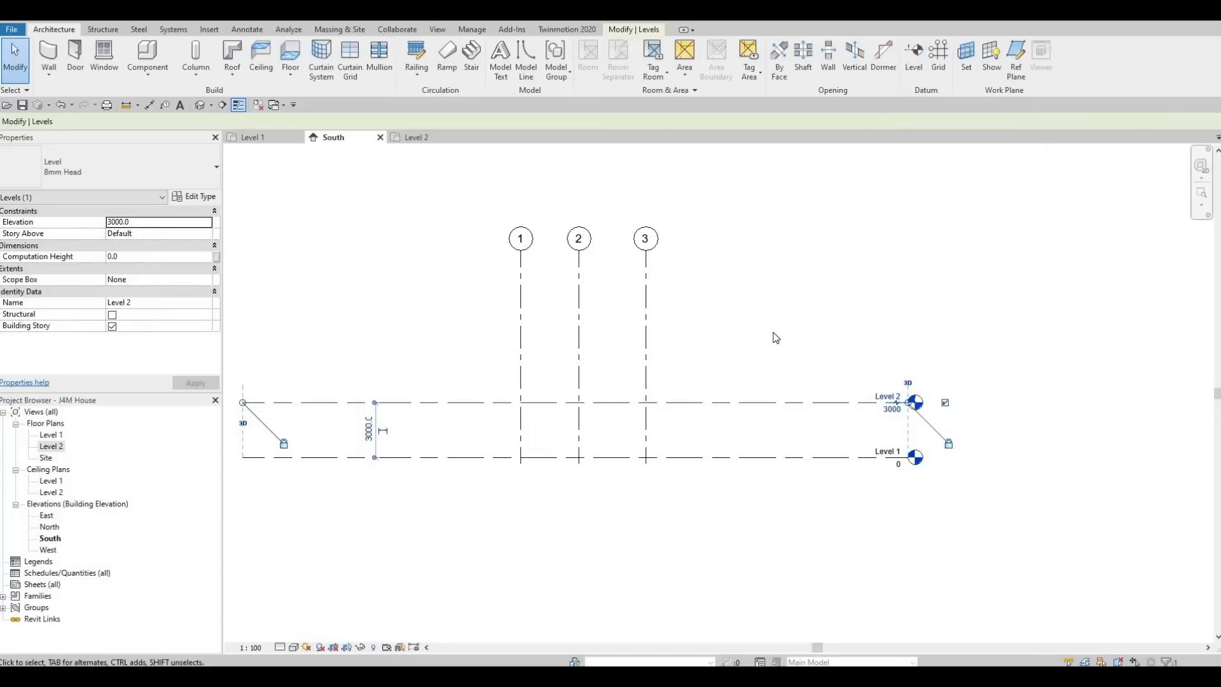
- Draw a new level line across the elevation at 6000, then cancel the Level tool
key("l")
key("l")
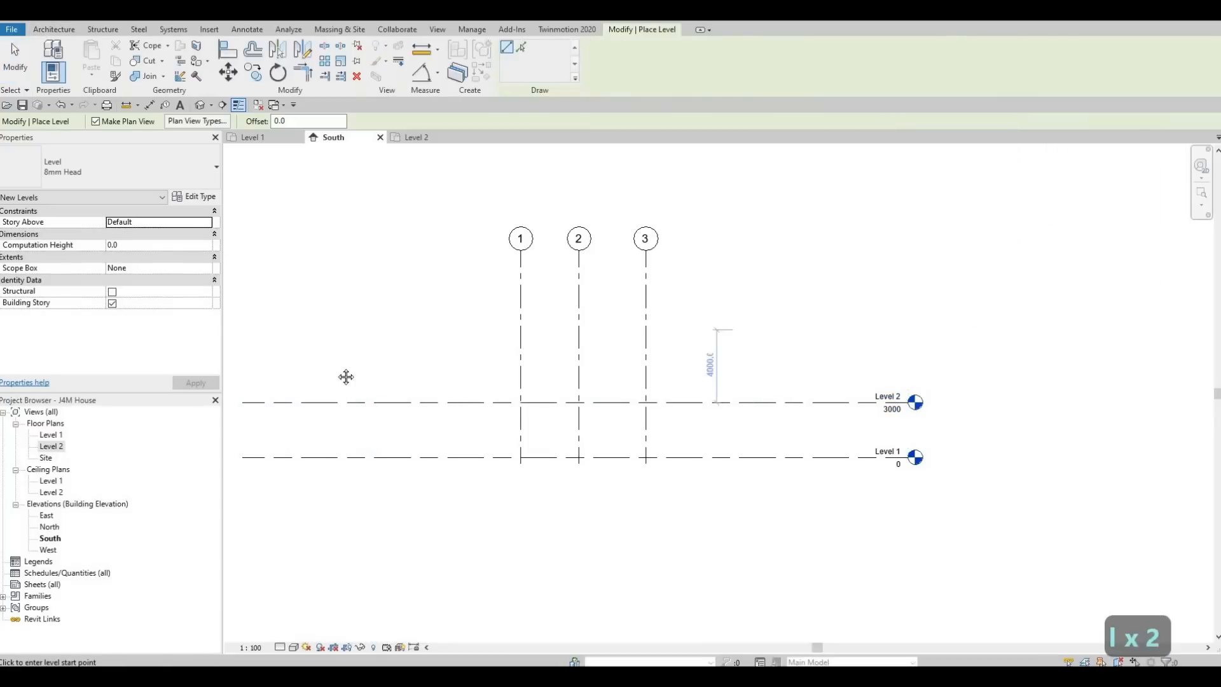
middle_click_drag(415, 345, 512, 322)
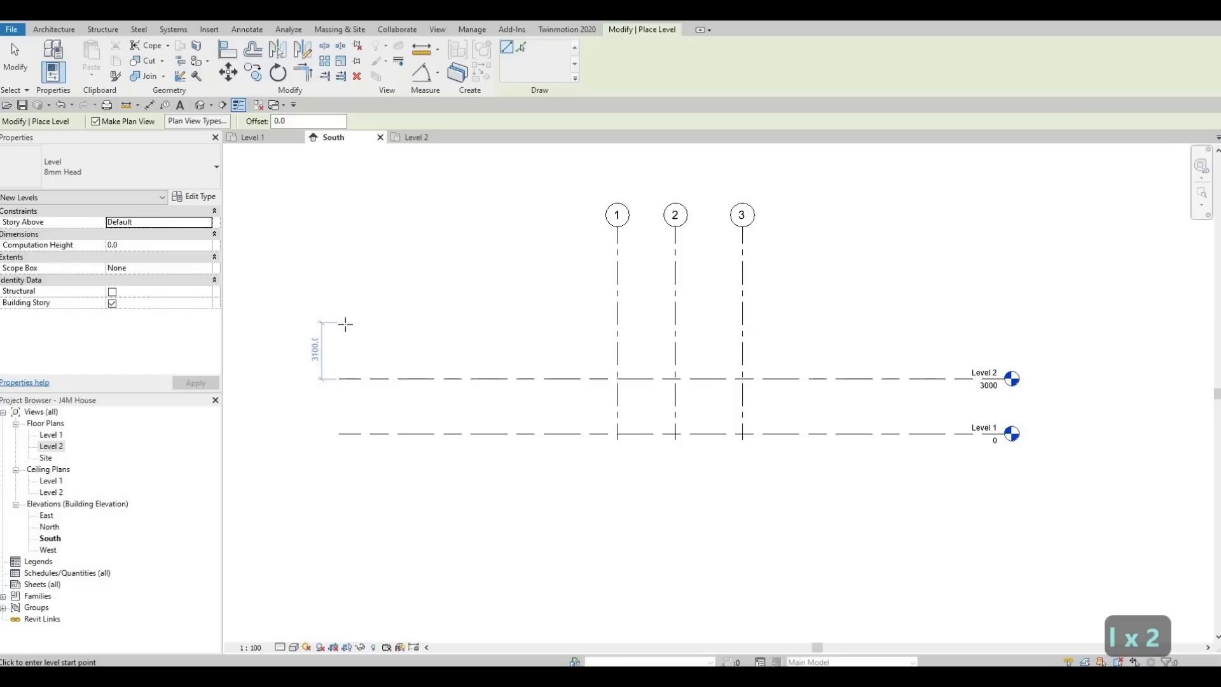
left_click(341, 324)
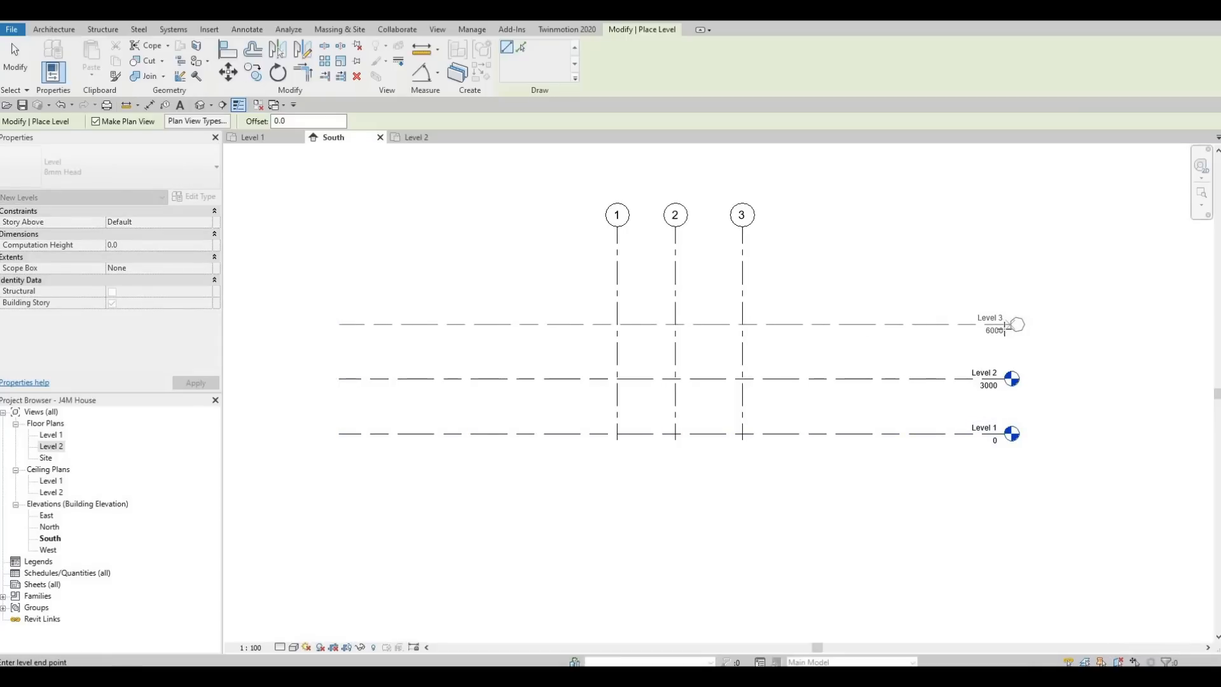
left_click(1005, 324)
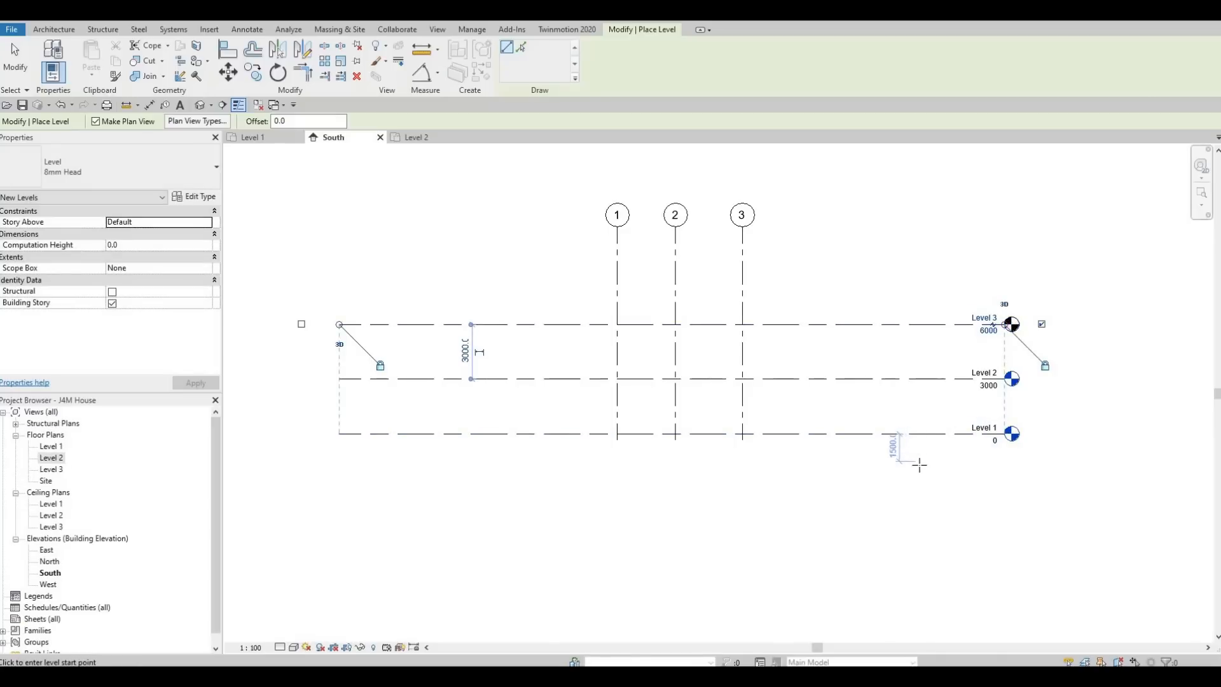
key("Escape")
key("Escape")
key("Escape")
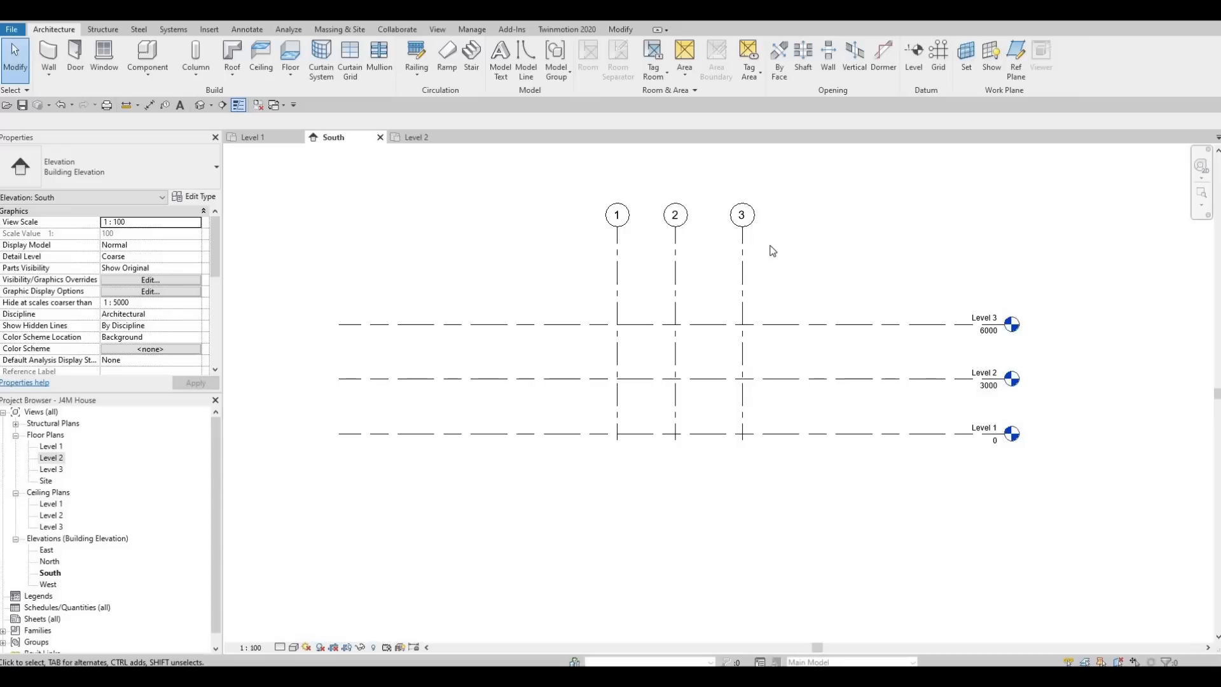
left_click(914, 64)
key("Escape")
- Undo the drawn level, copy Level 2 3000 upward as Level 3, and delete the extra Level 4
key("ctrl+z")
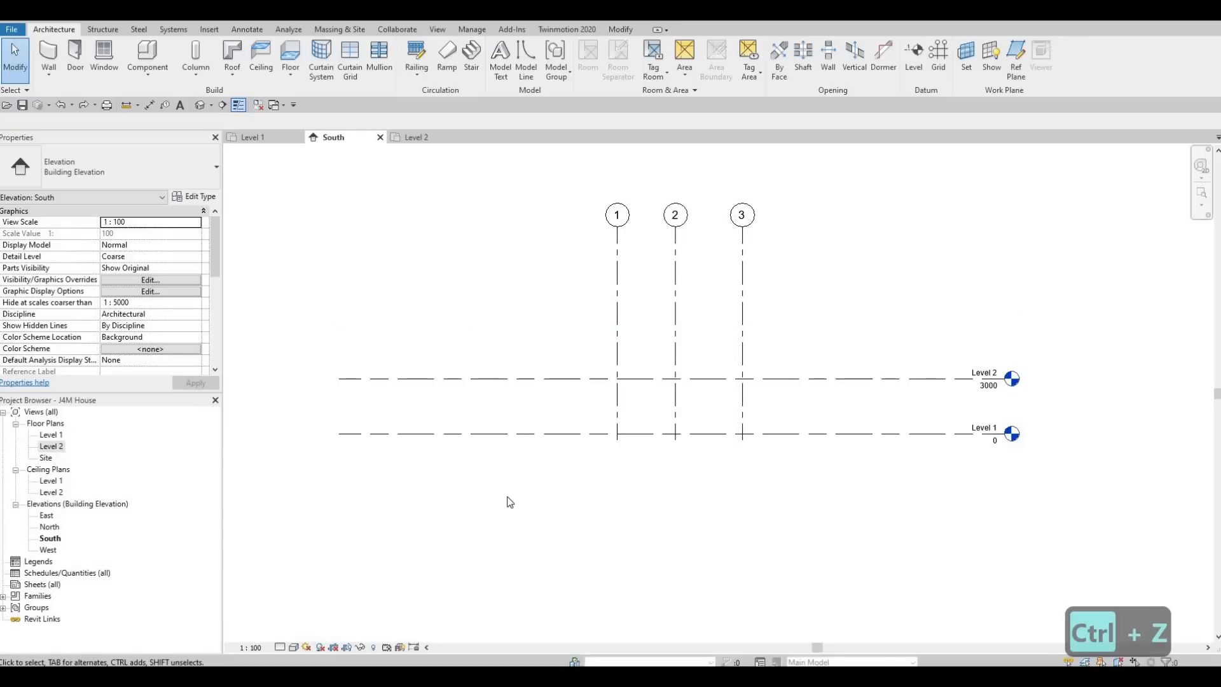
left_click(789, 380)
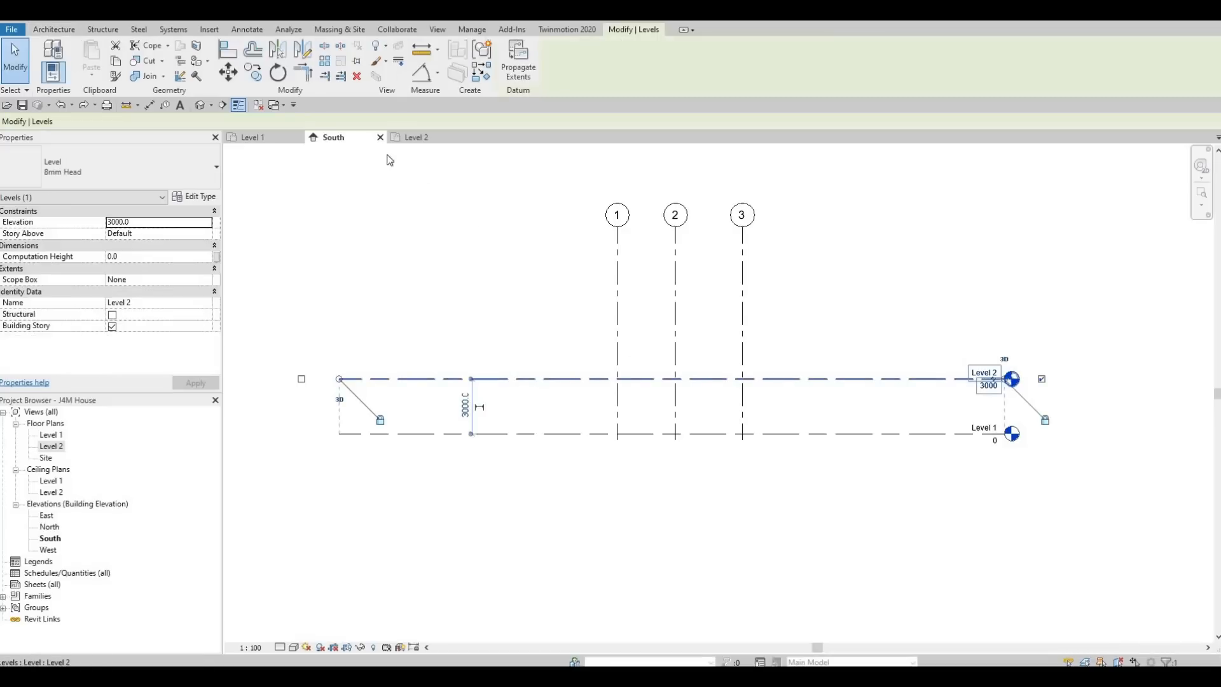
left_click(257, 78)
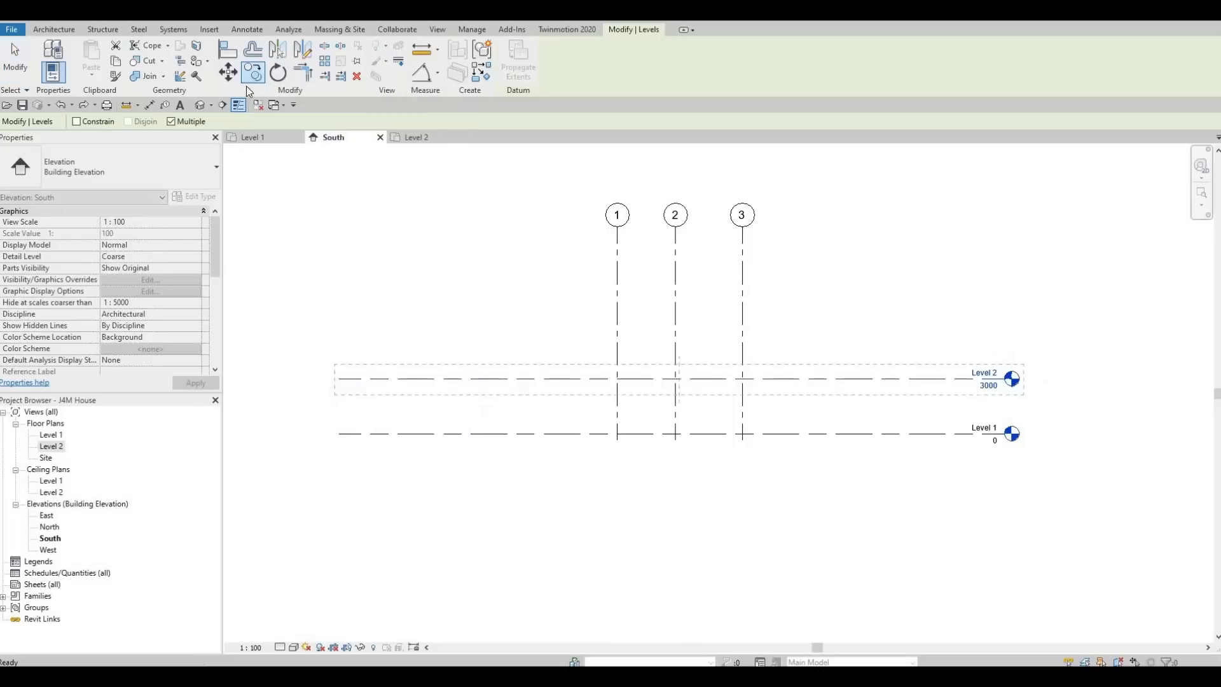
left_click(770, 380)
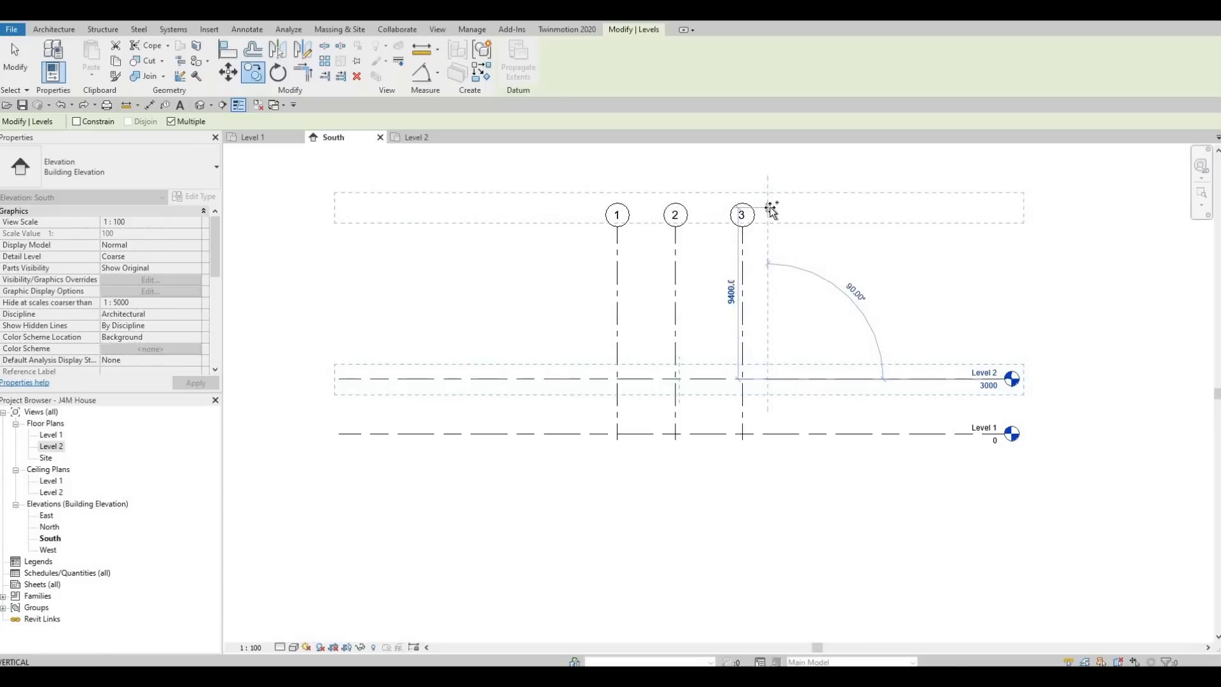
type("3000")
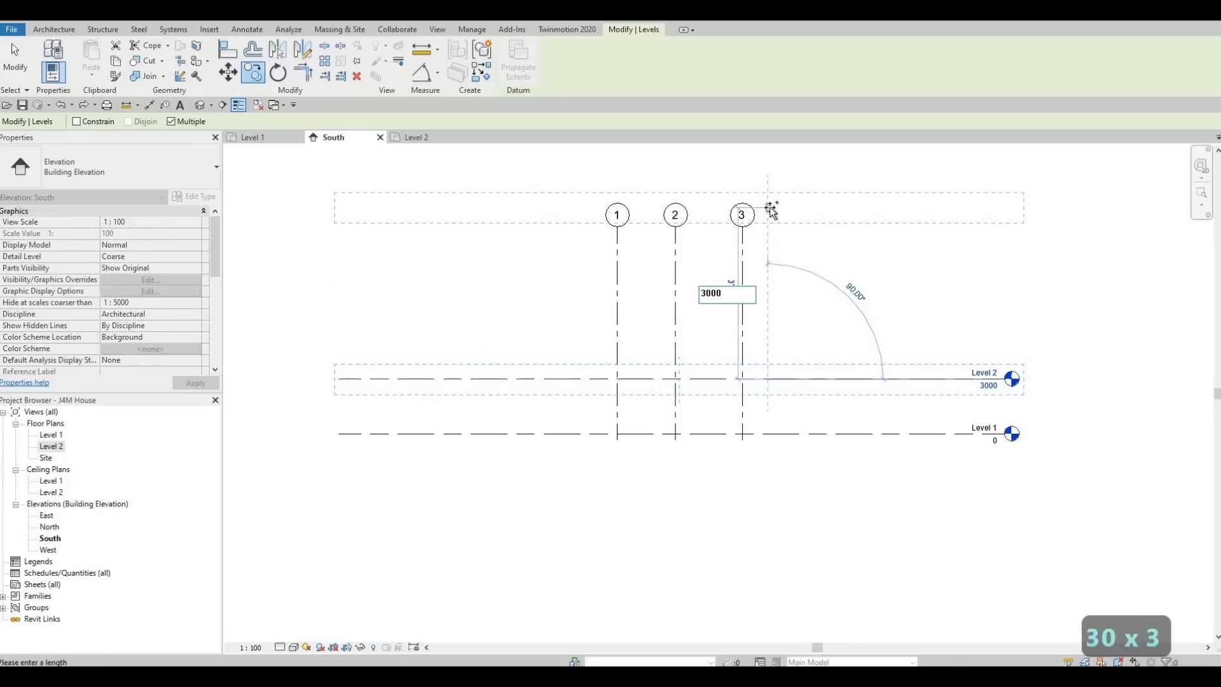
key("Return")
type("3")
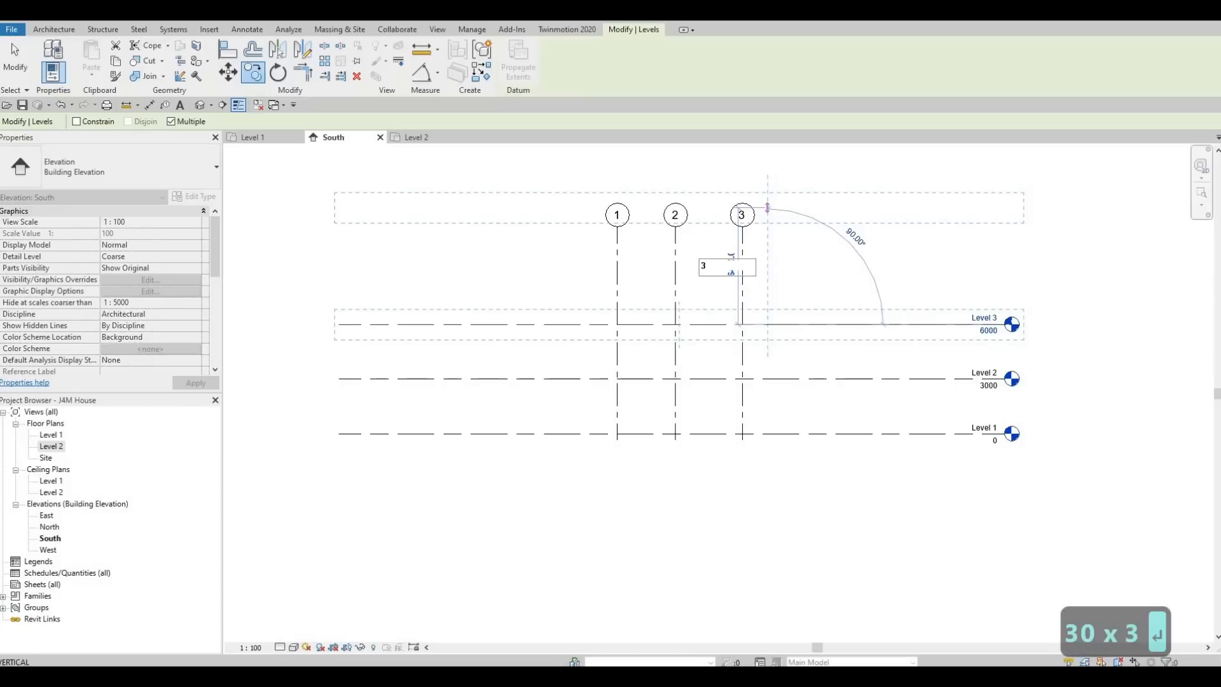
type("000")
key("Return")
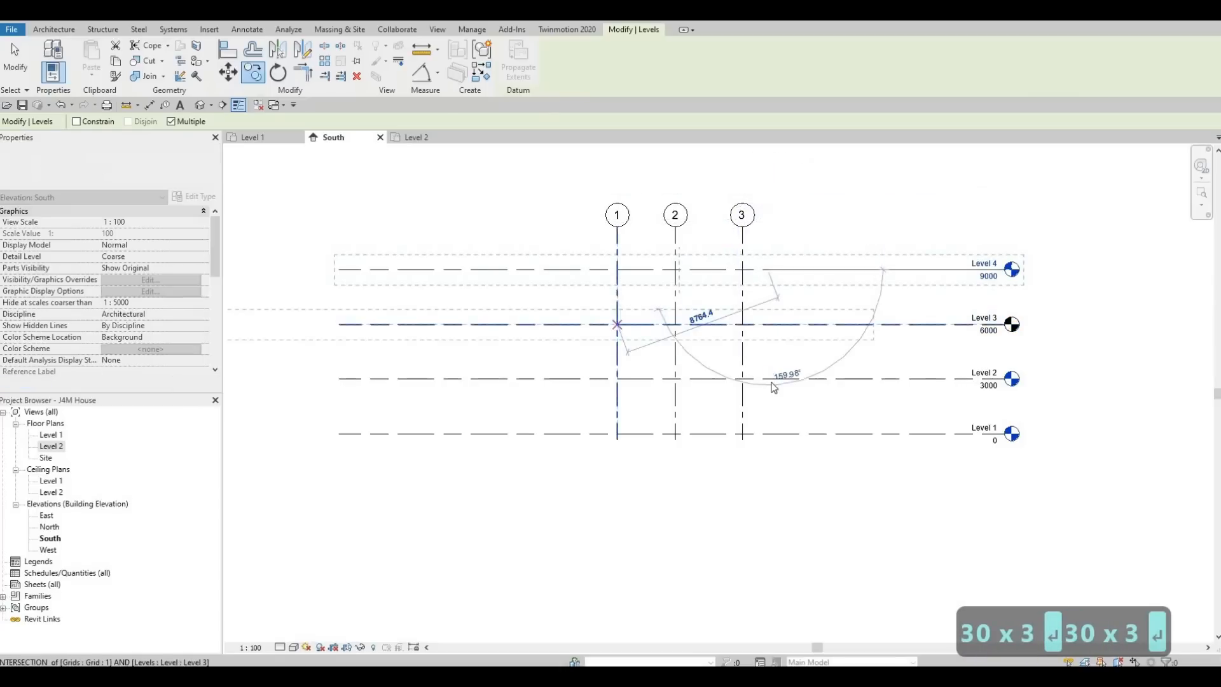
key("Escape")
key("Escape")
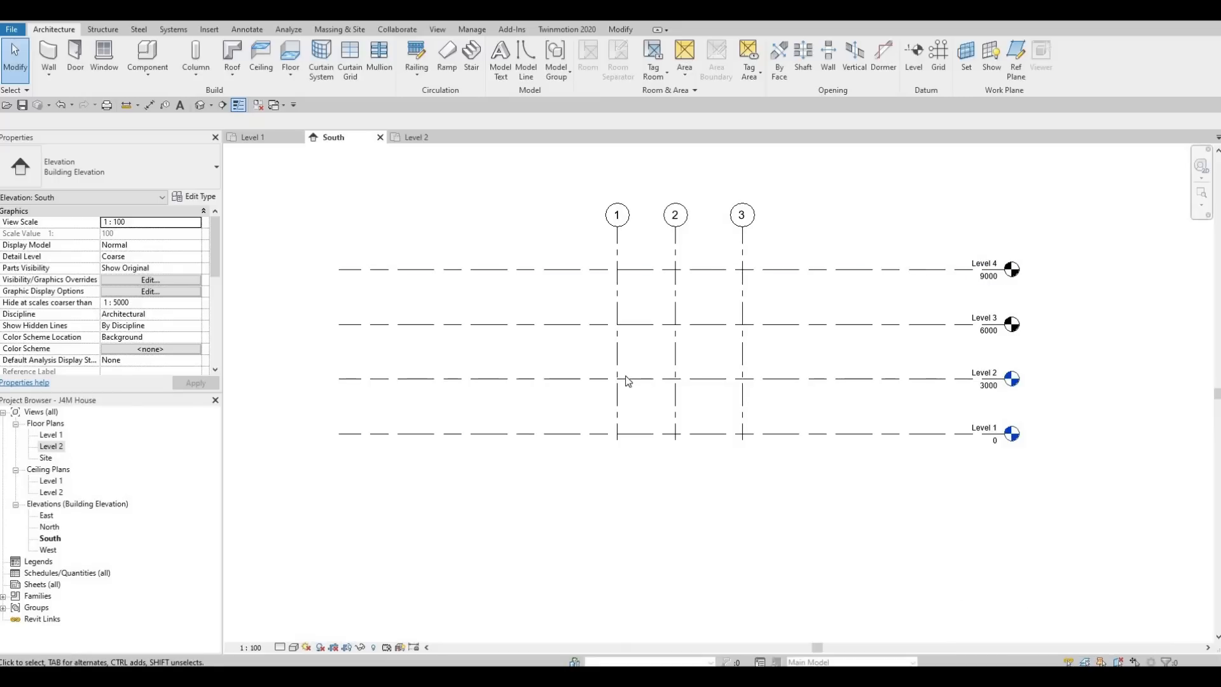
left_click(853, 280)
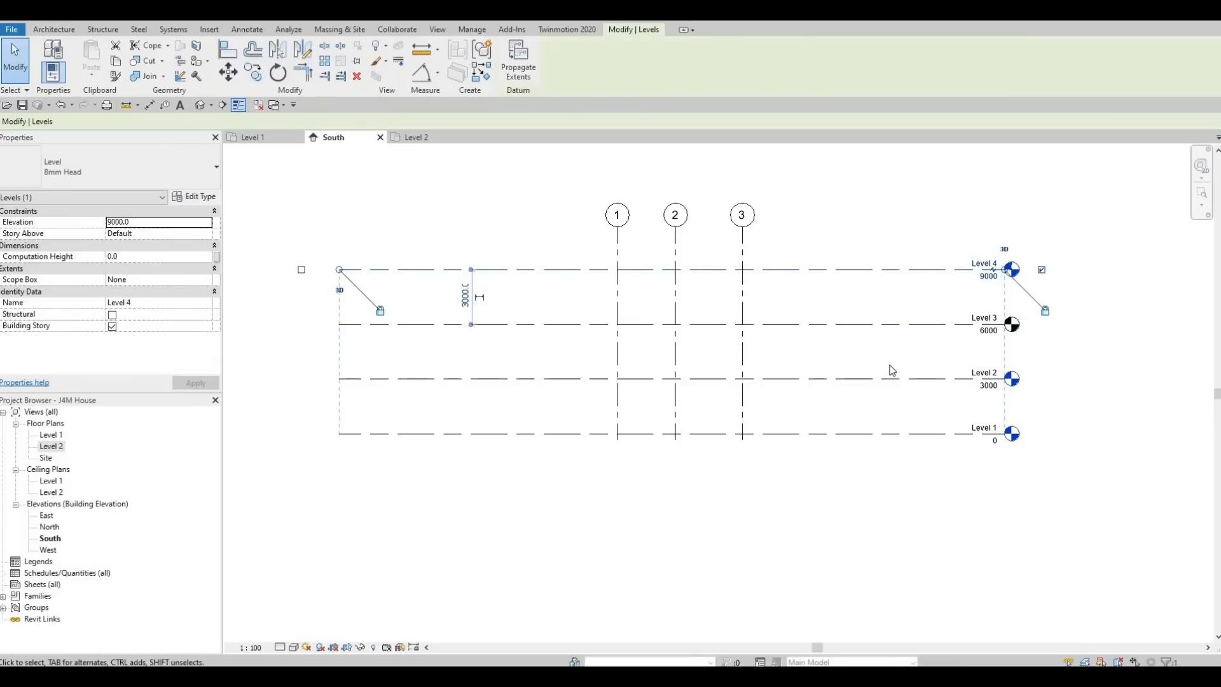
key("Delete")
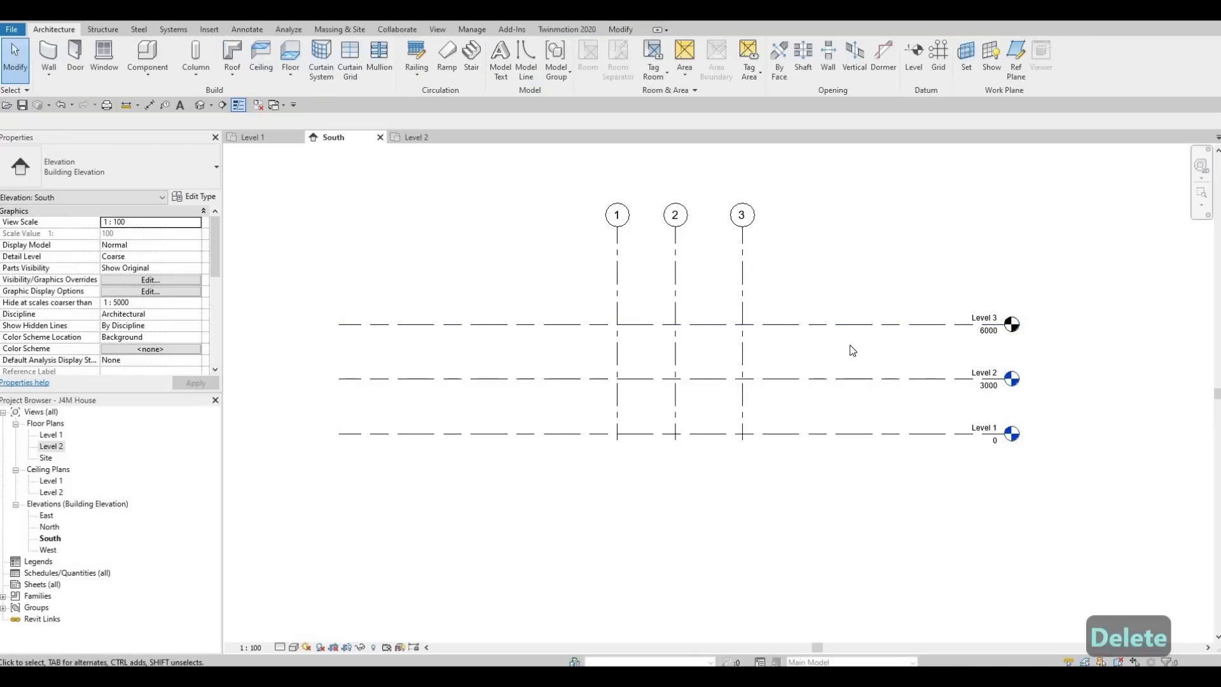
- Create a new floor plan view for Level 3 from the New Floor Plan dialog
left_click(436, 30)
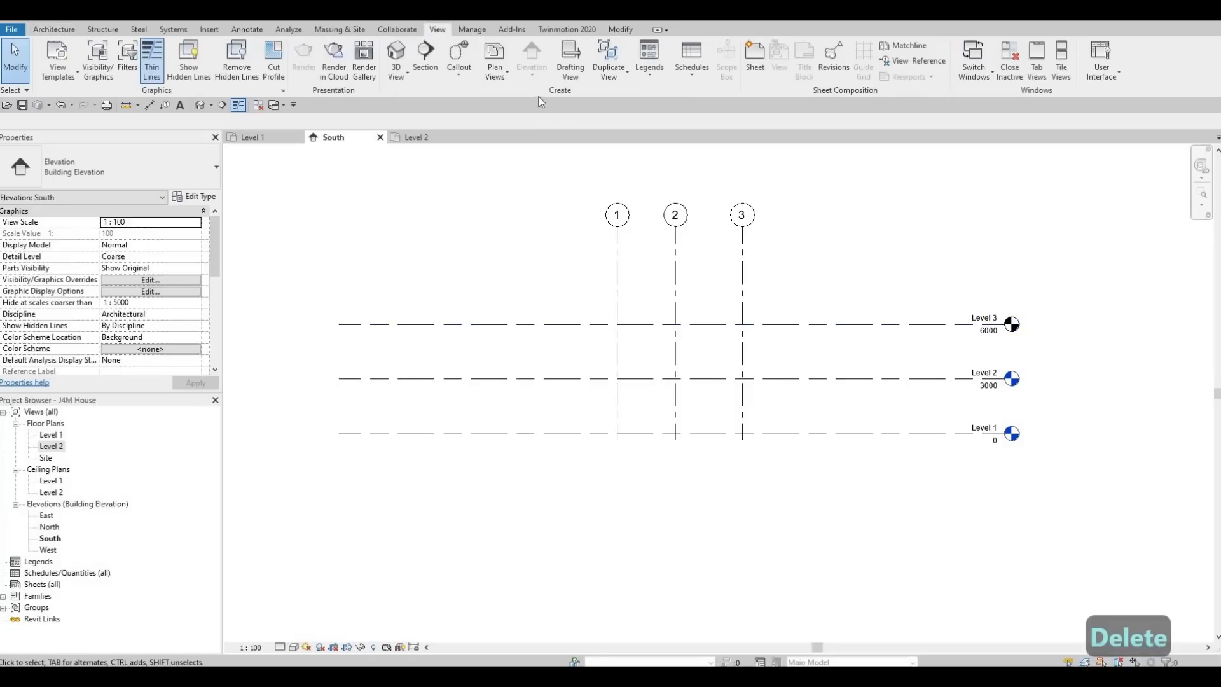
left_click(491, 77)
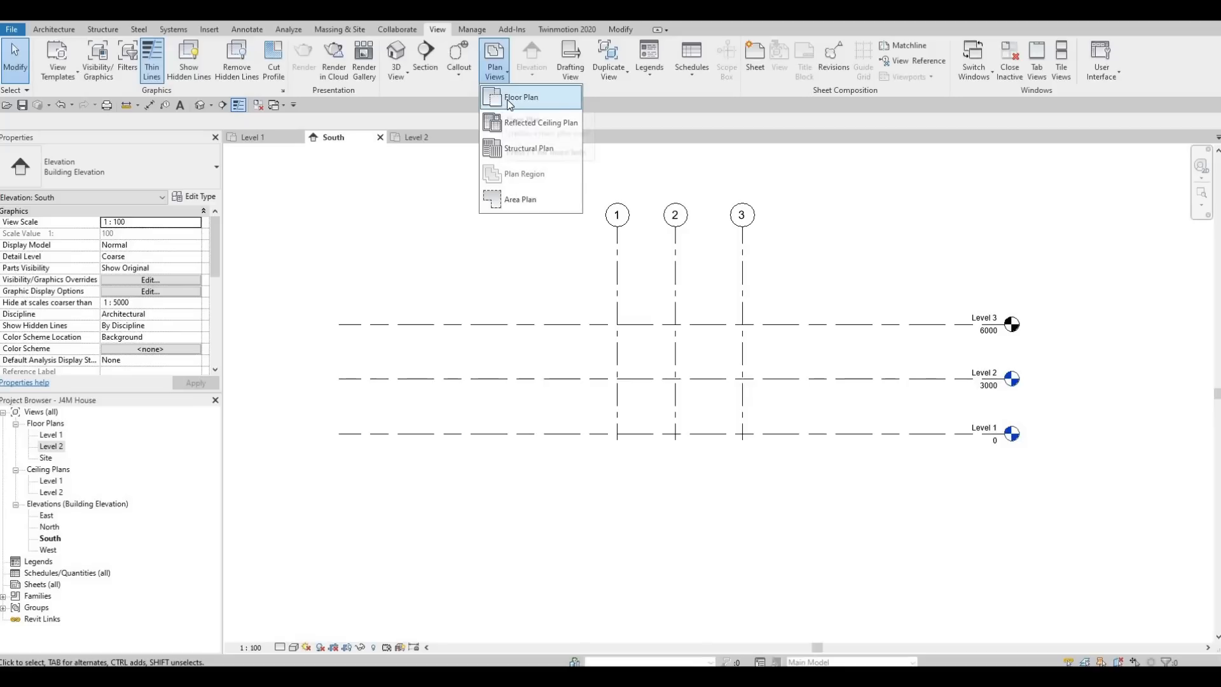
left_click(508, 101)
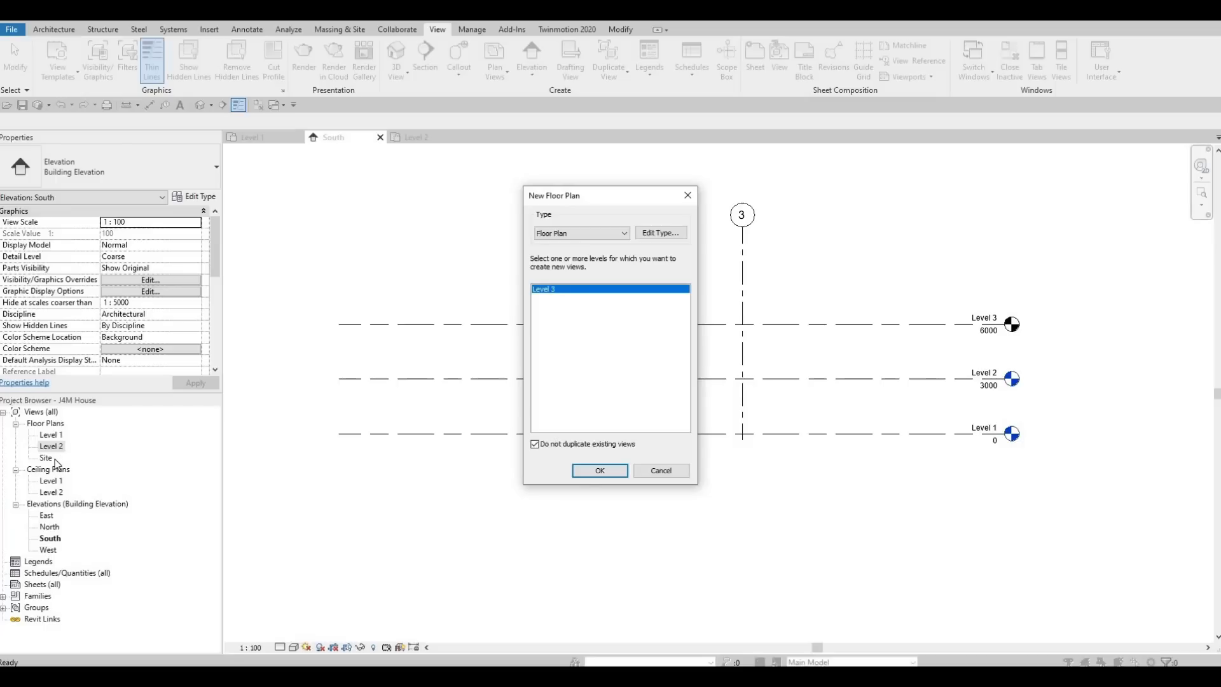
left_click(591, 472)
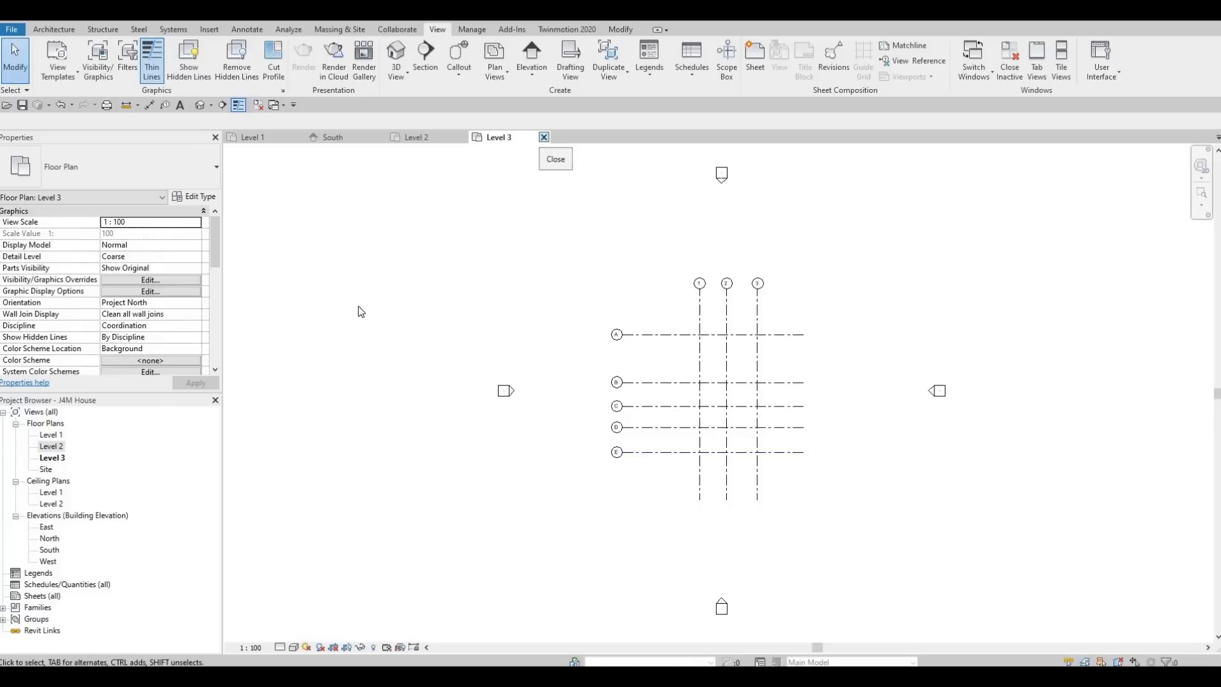
- Close the Level 3 plan and drag the heads of grids 1–3 down to just above Level 3
left_click(544, 138)
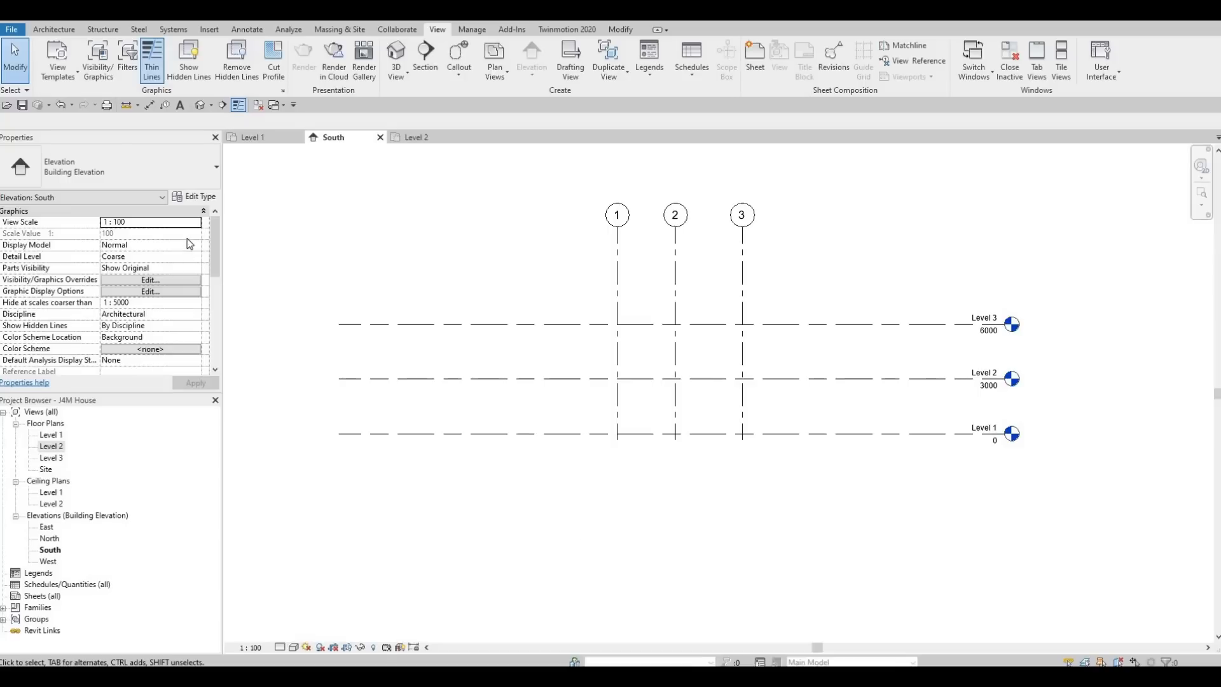
left_click(617, 234)
left_click_drag(617, 228, 617, 260)
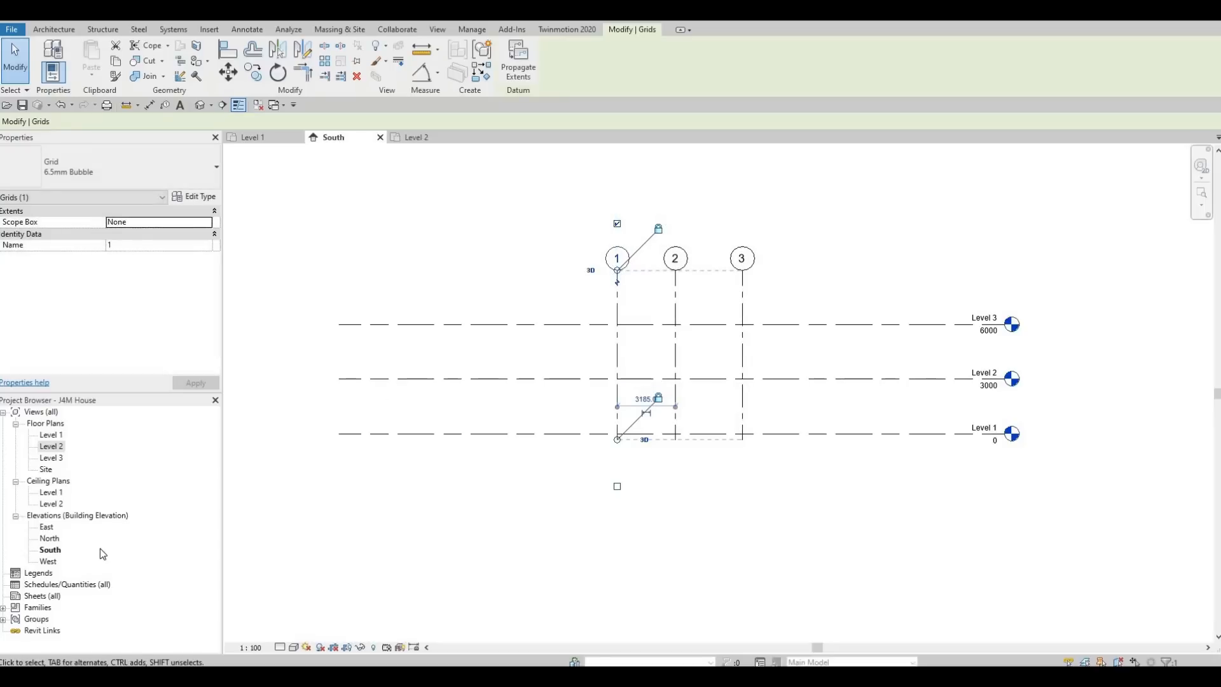
- In the East elevation, raise the heads of grids A–E above Level 3
double_click(46, 527)
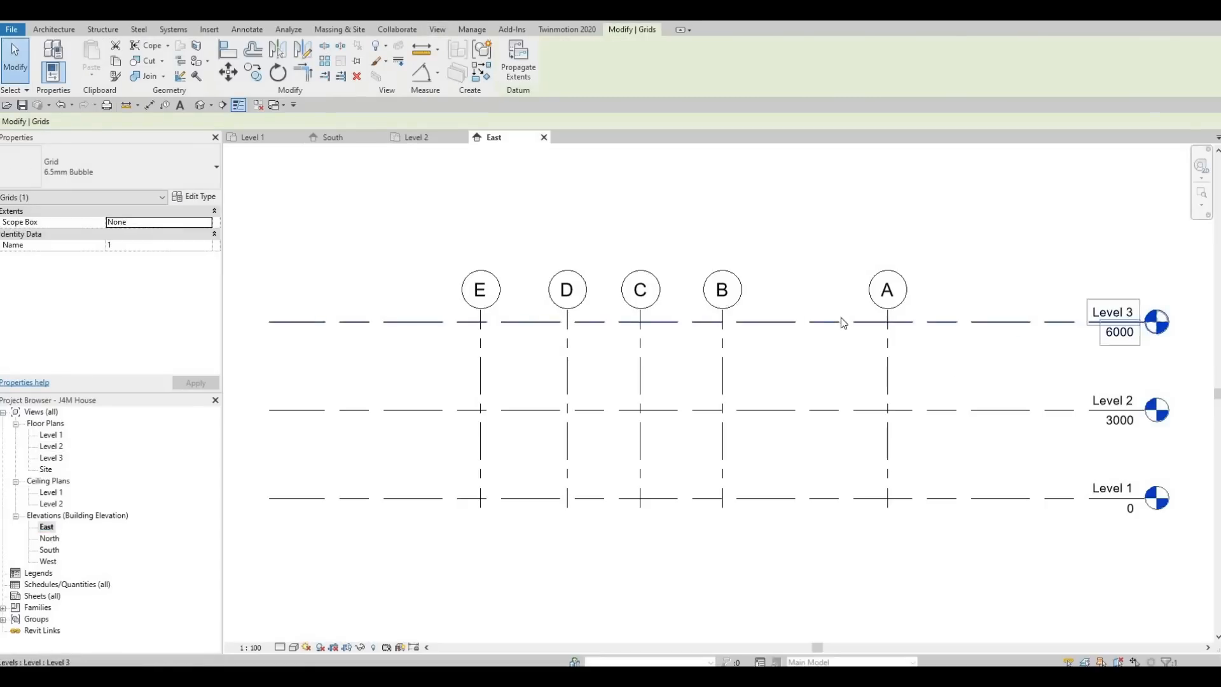
scroll(840, 318, "down", 2)
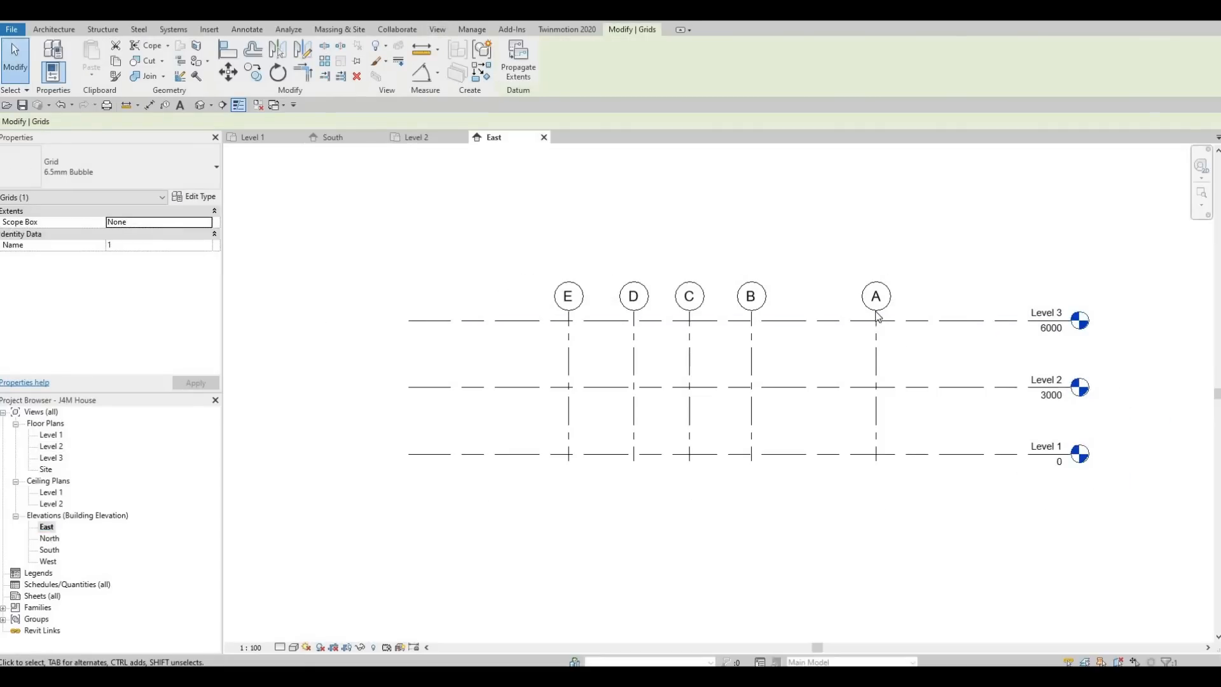
left_click(878, 318)
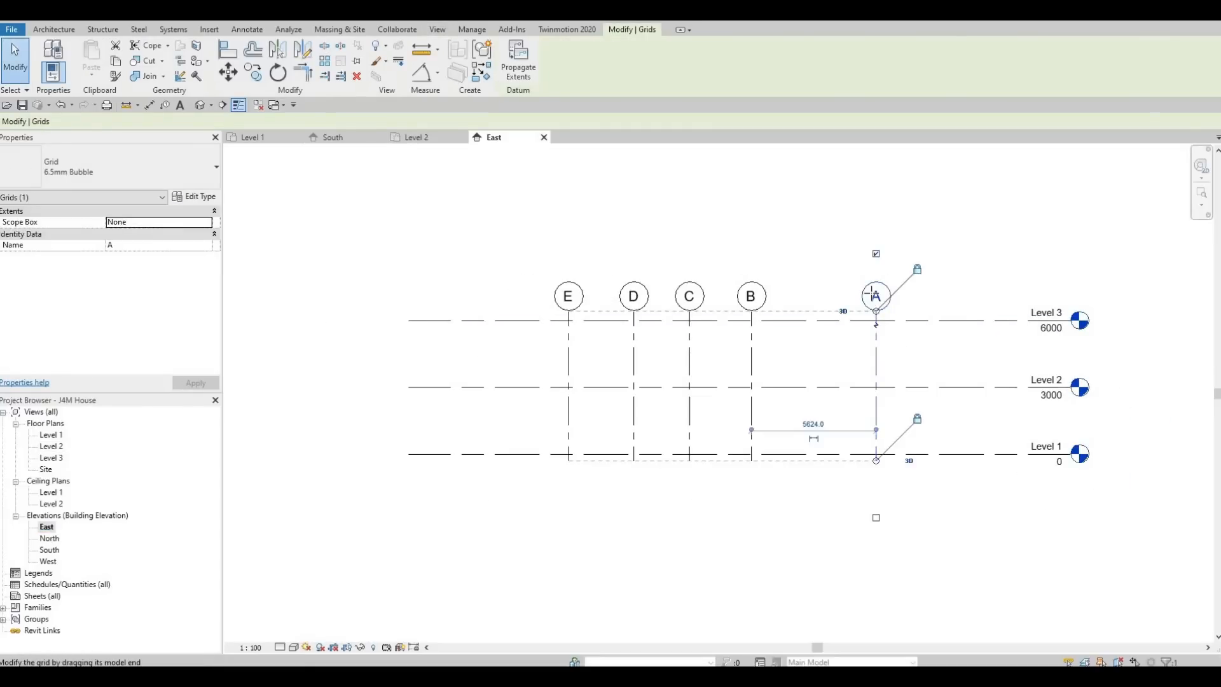
left_click_drag(876, 311, 859, 259)
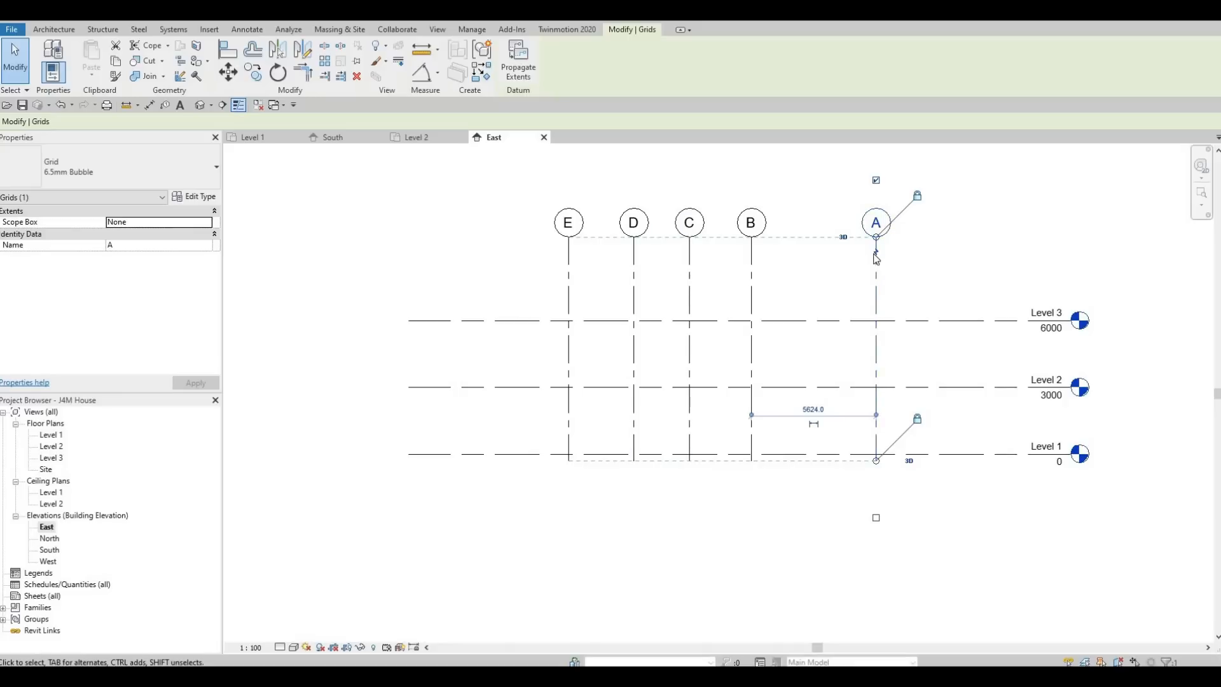
- Review the North, South and West elevations, then return to the Level 1 floor plan
double_click(50, 538)
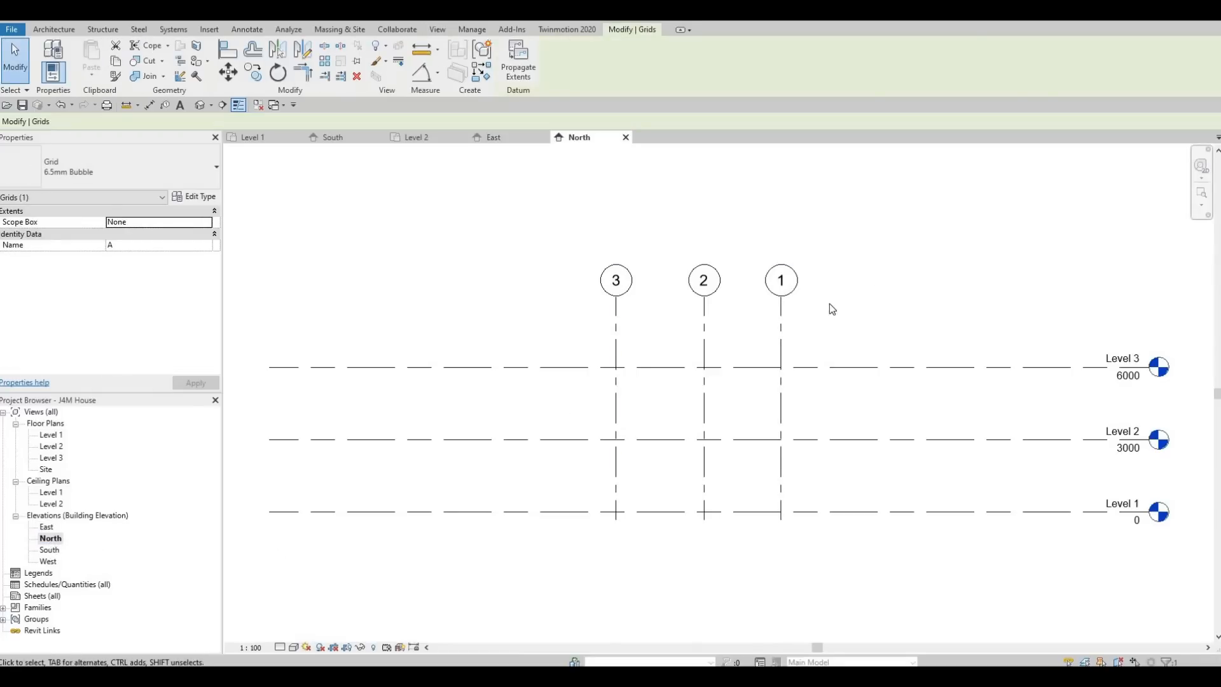
double_click(50, 550)
double_click(48, 561)
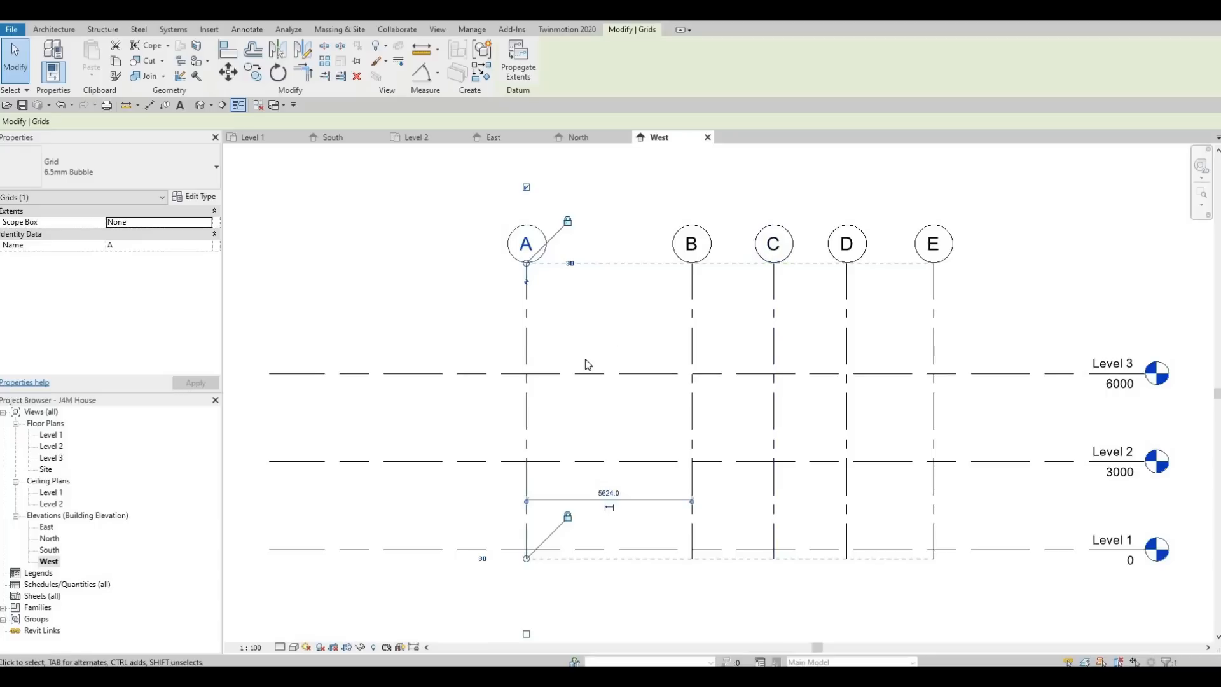
scroll(582, 359, "down", 1)
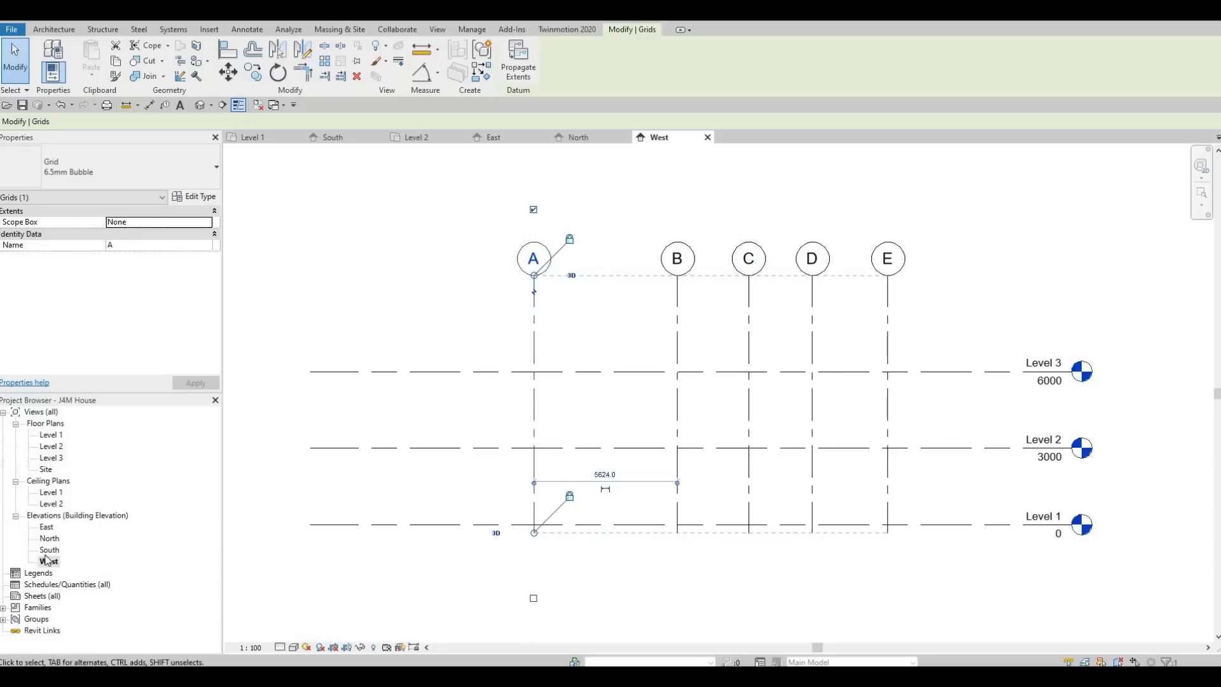
double_click(48, 436)
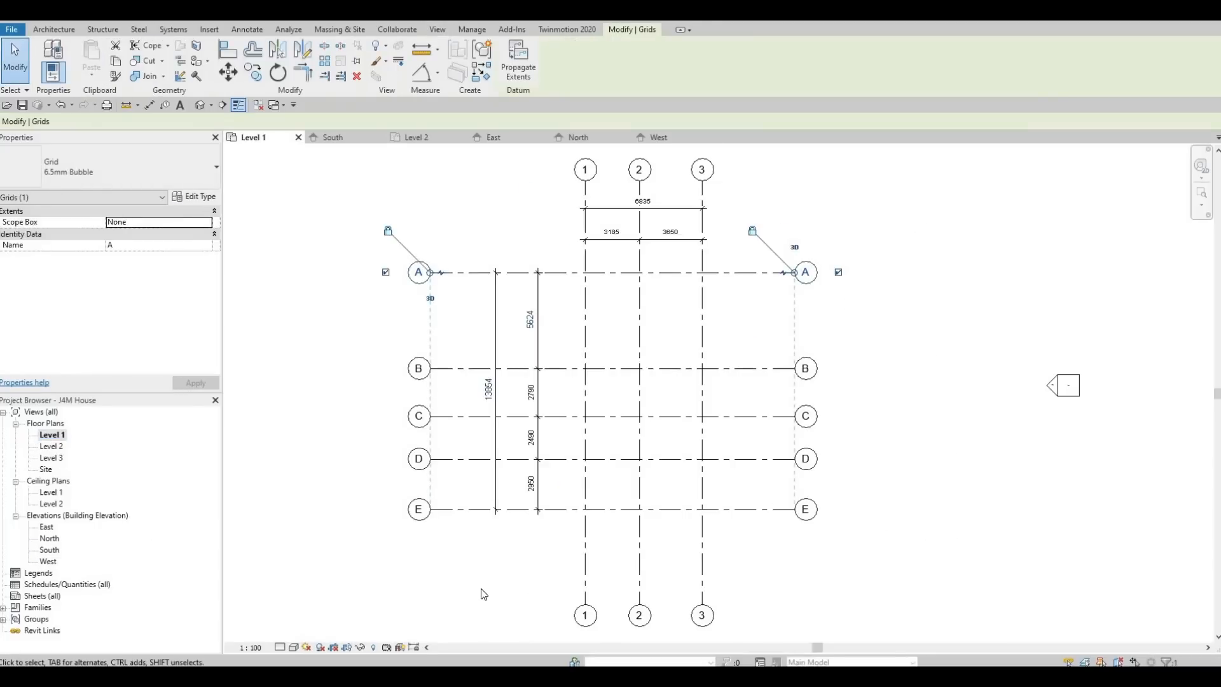
- Deselect grid A and start the Wall tool with the Generic - 200mm basic wall
left_click(483, 594)
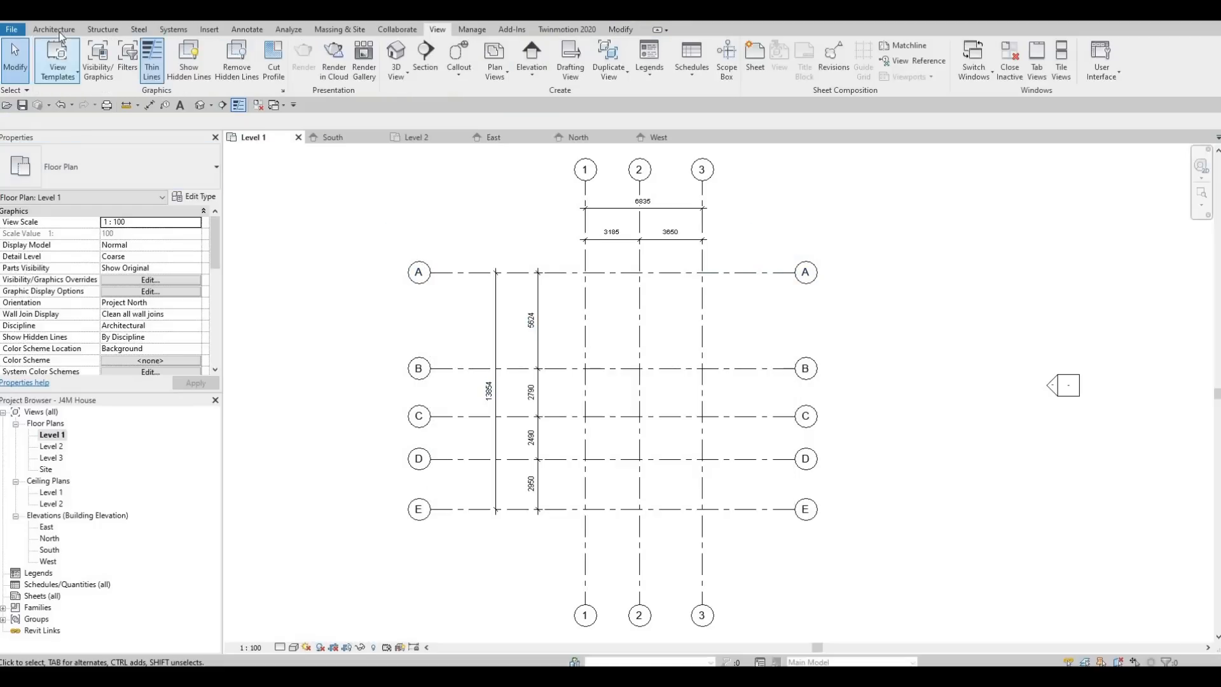
left_click(54, 29)
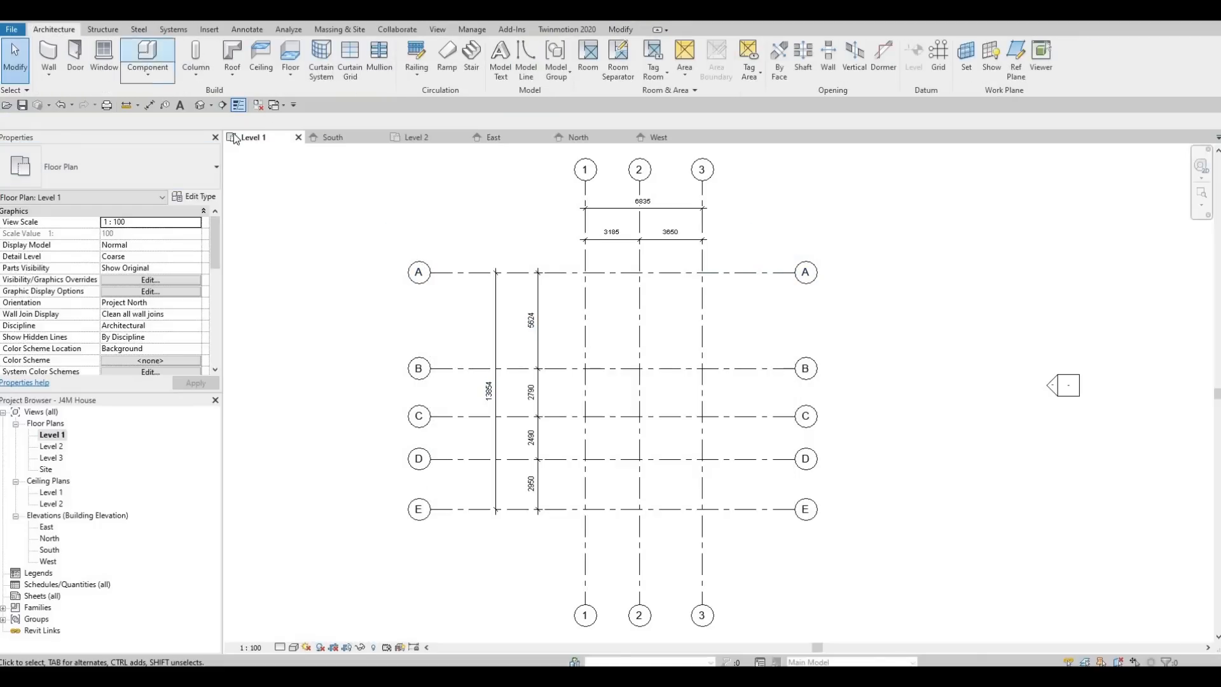
left_click(54, 53)
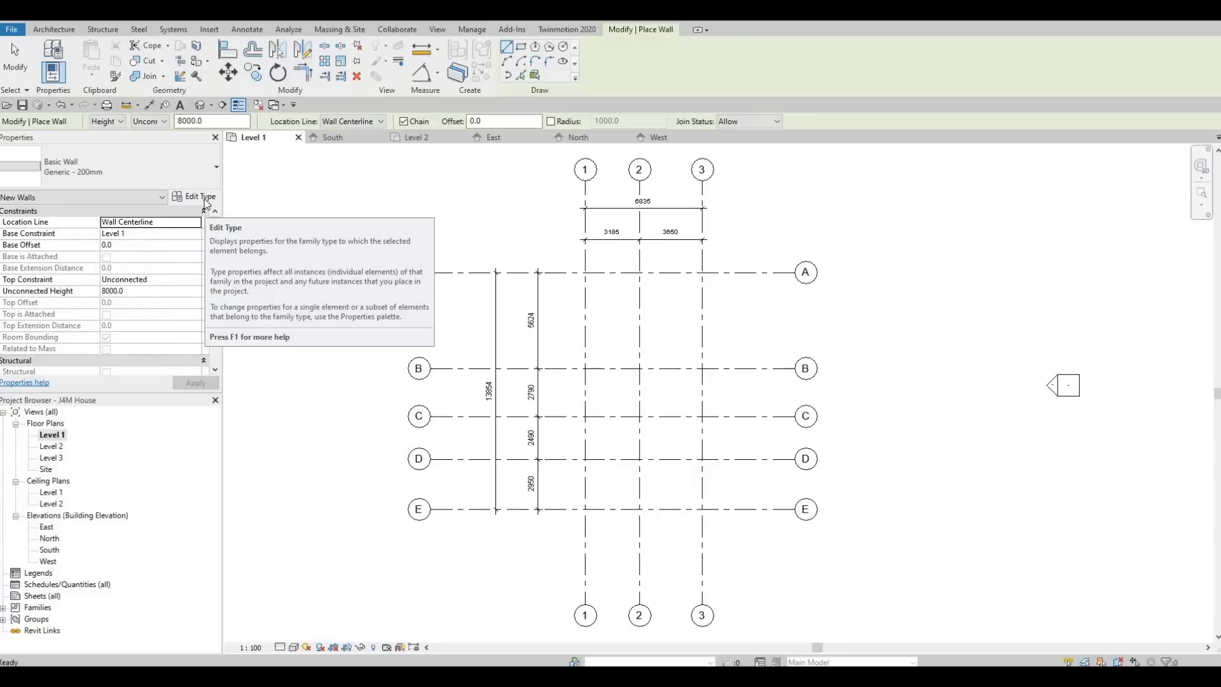
- Switch the wall type to Exterior - Brick on Mtl. Stud
left_click(196, 197)
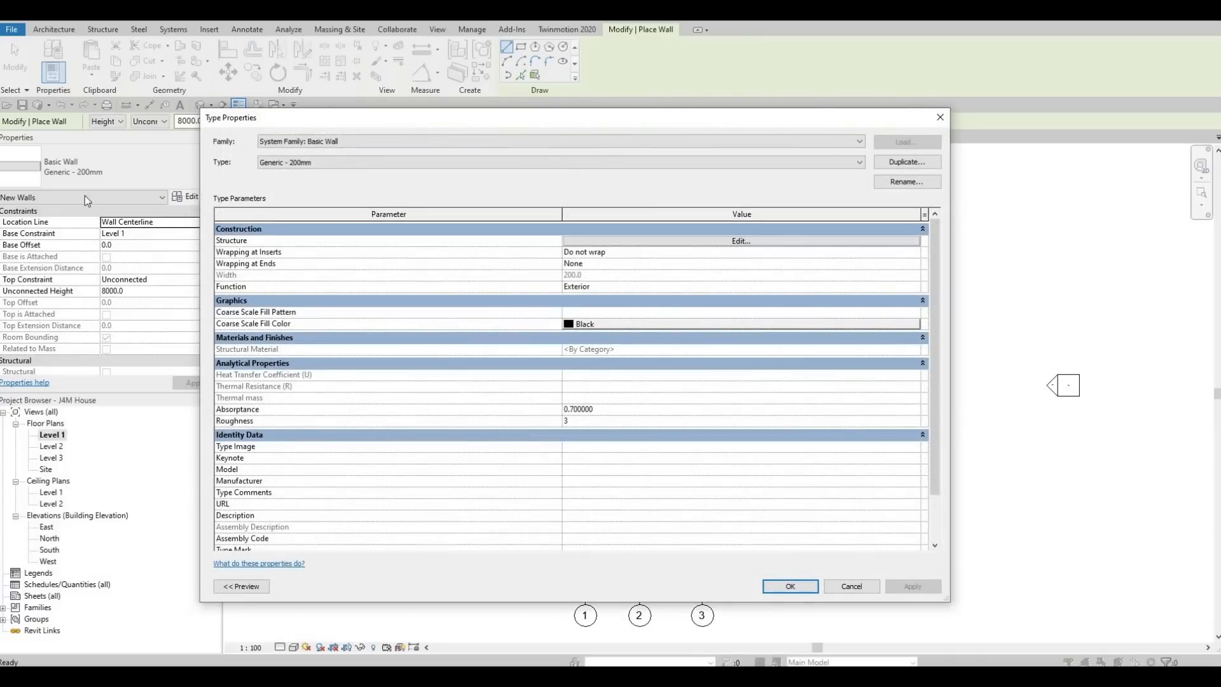
key("Escape")
left_click(106, 164)
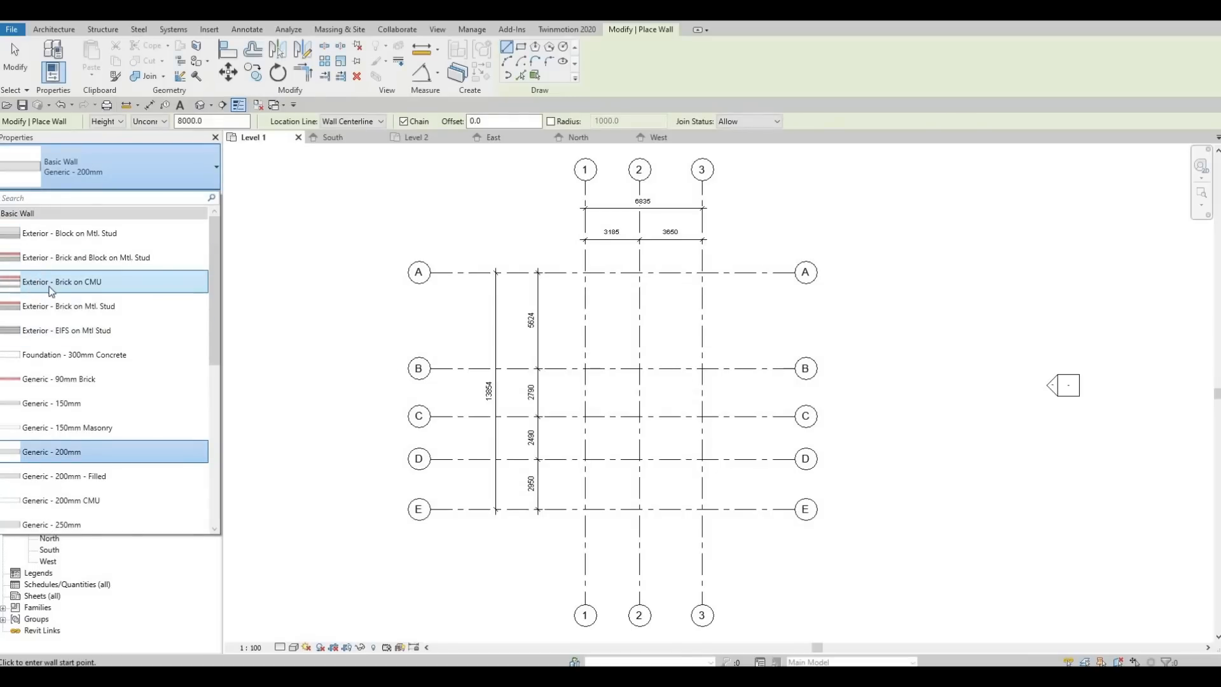
mouse_move(51, 290)
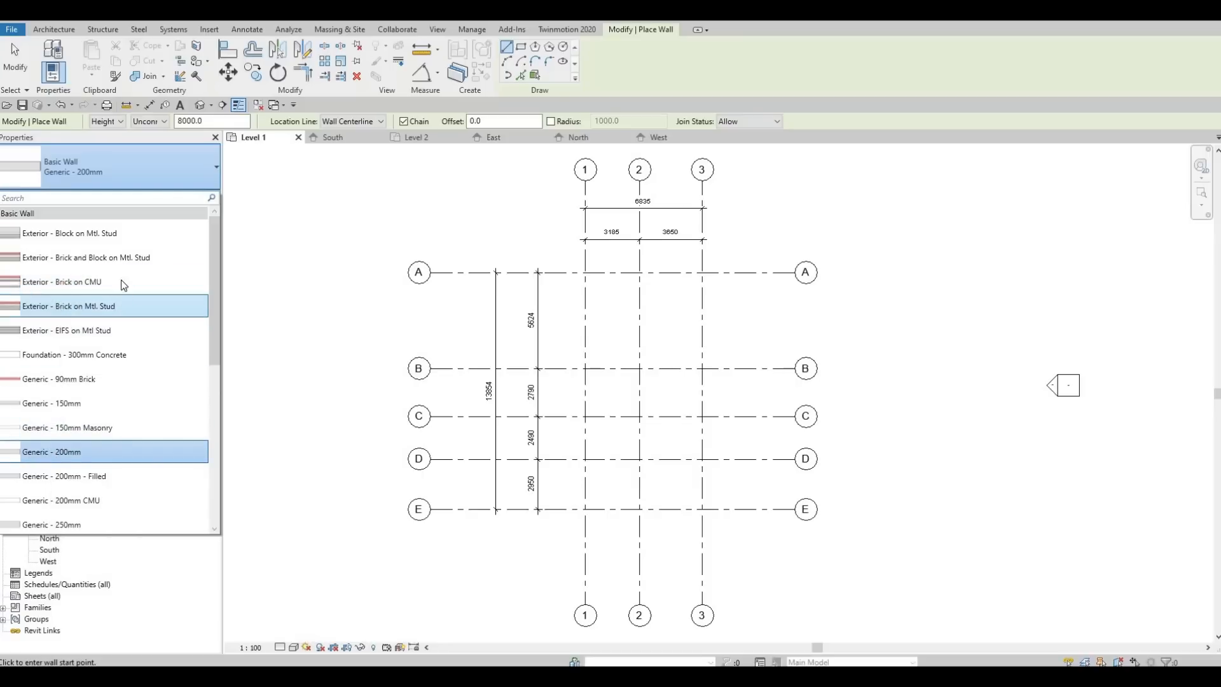
left_click(109, 177)
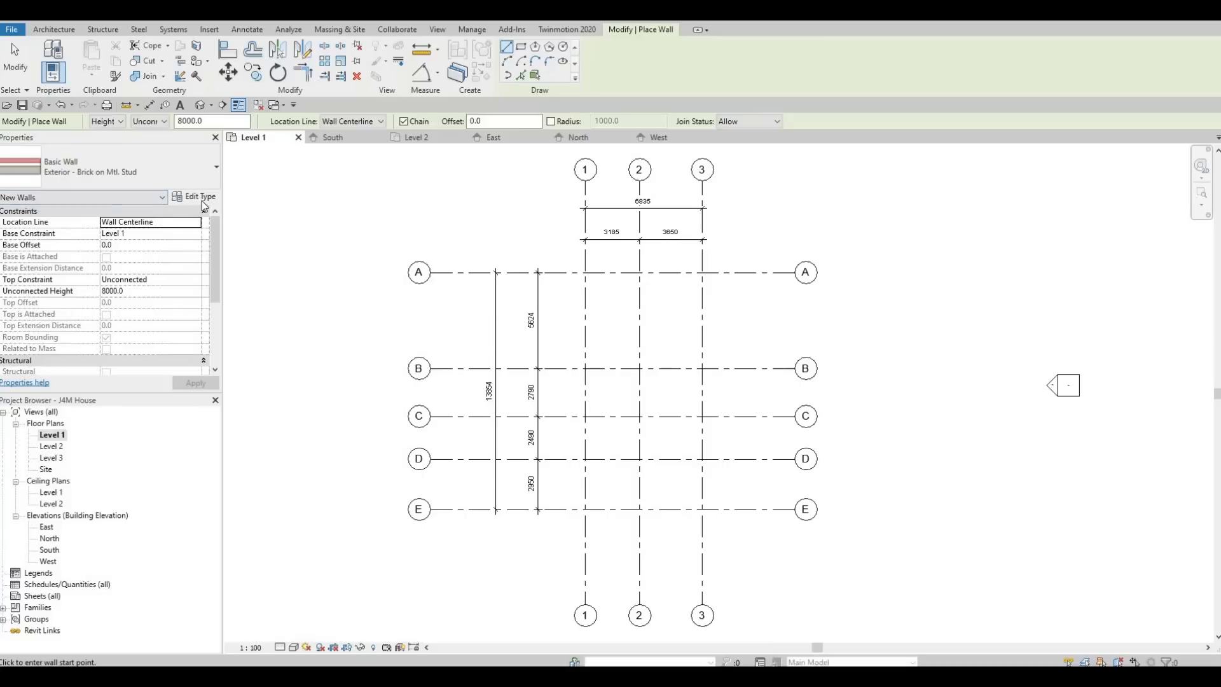
- Duplicate the brick wall type as a new type named EXTERIOR WALL 1
left_click(194, 196)
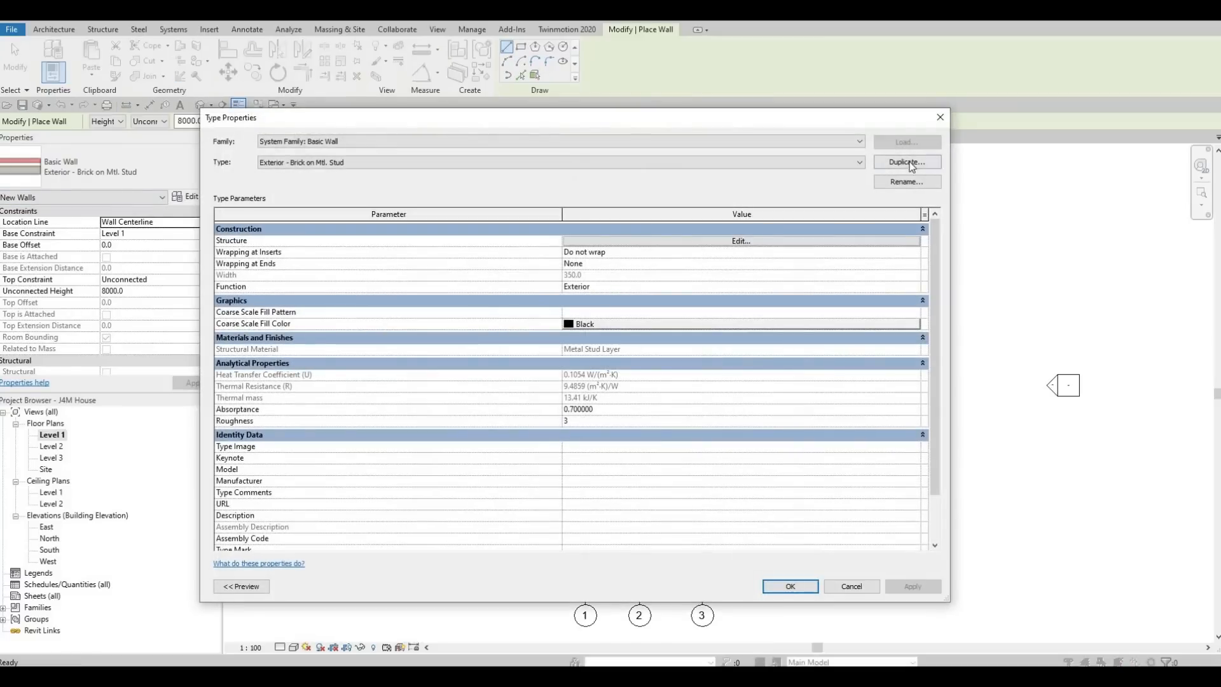
left_click(907, 162)
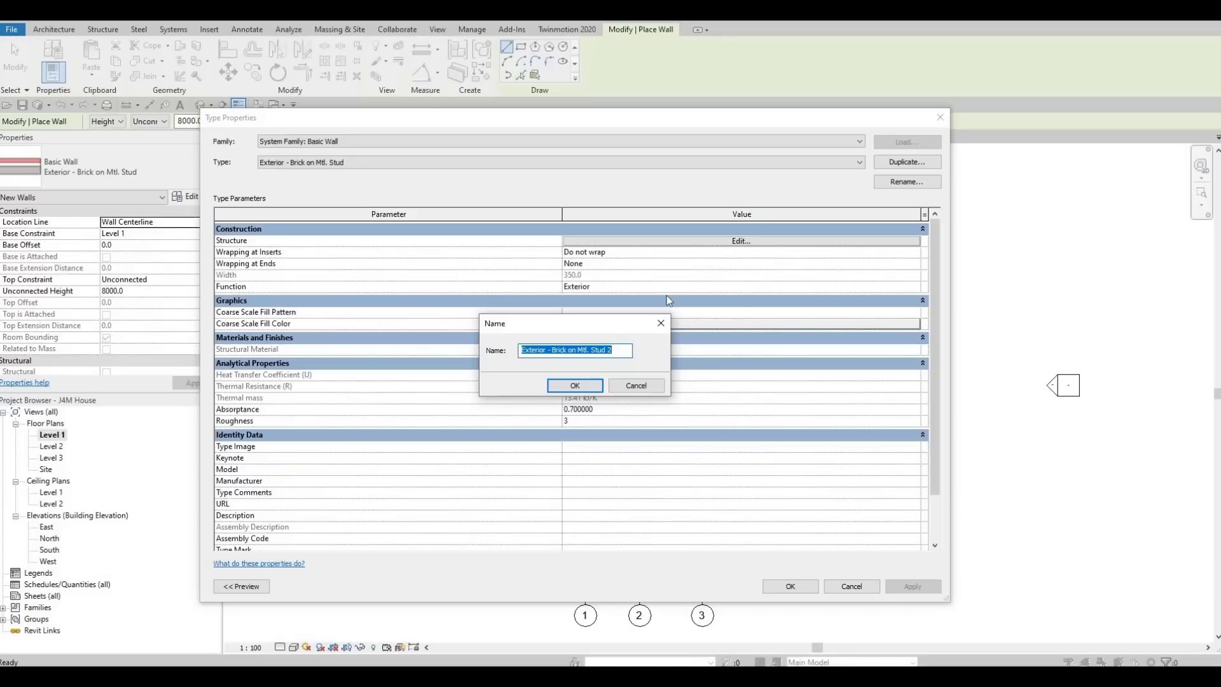
type("EXTE")
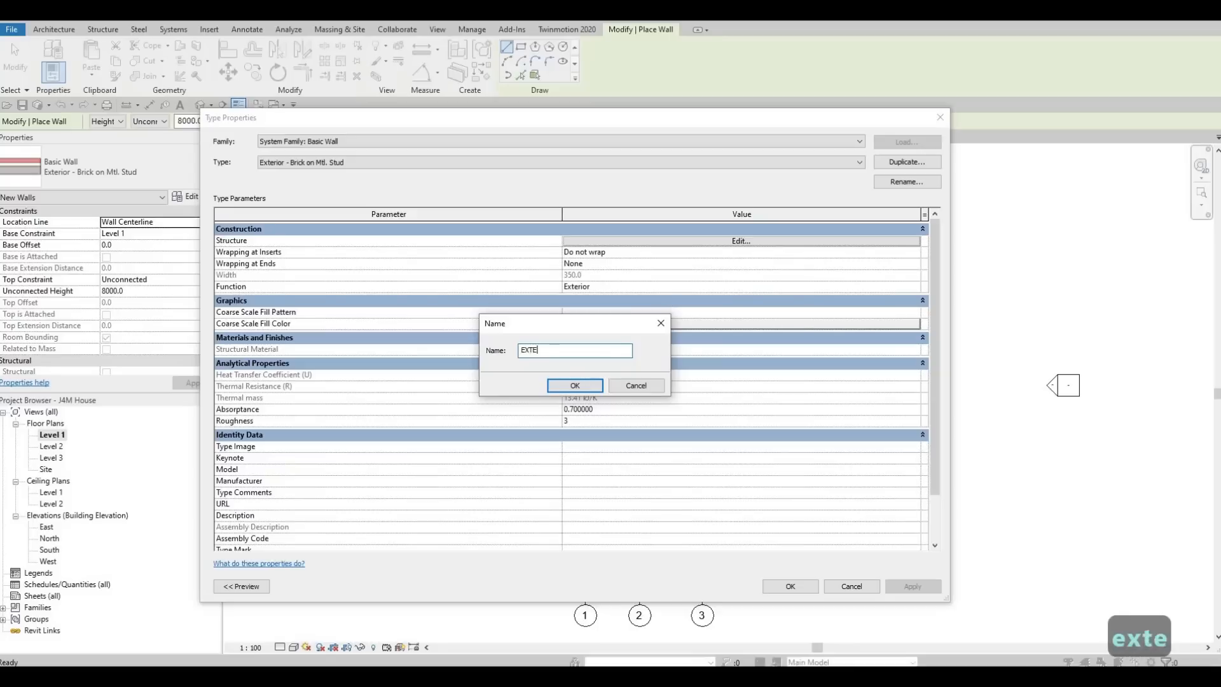
type("RIOR WALL 1")
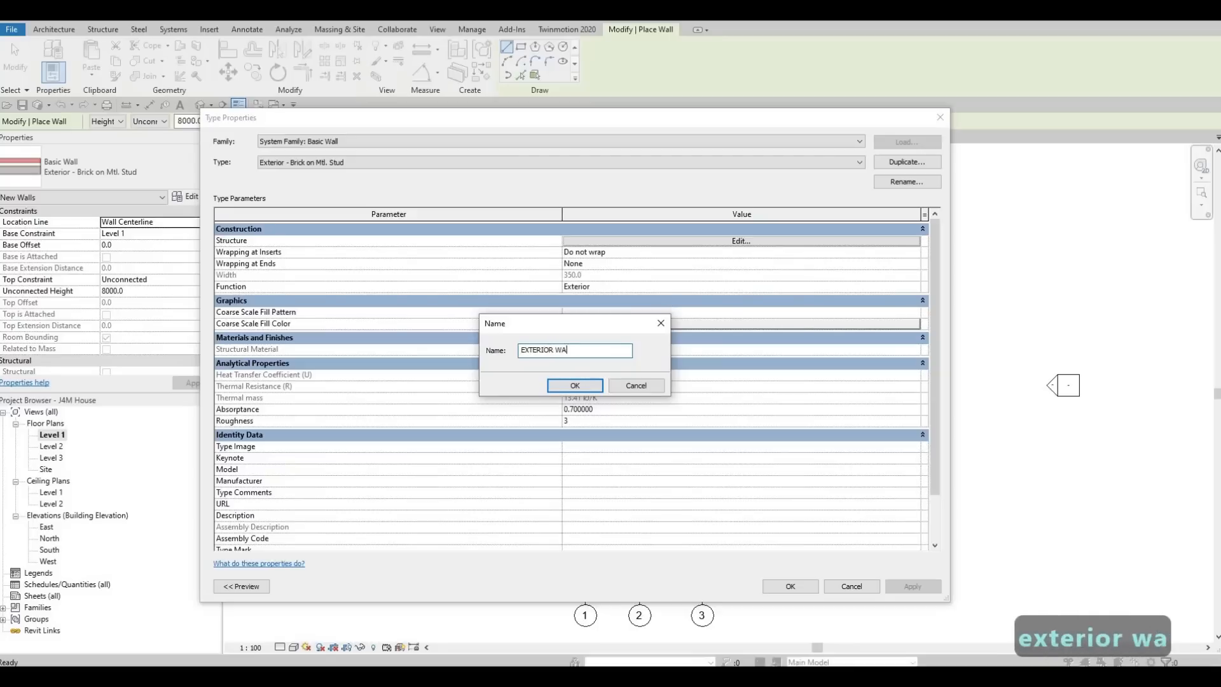
left_click(573, 386)
- Delete every layer except the structure core and set its thickness to 150
left_click(723, 241)
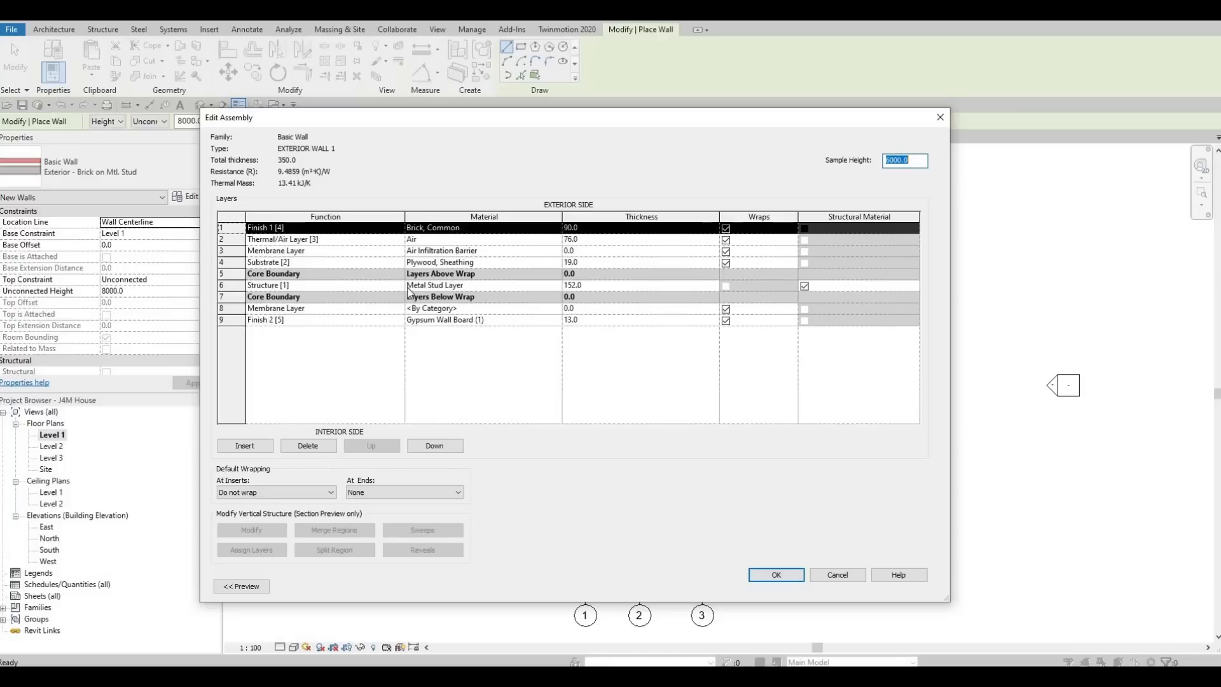
left_click(320, 445)
left_click(320, 445)
left_click(319, 445)
left_click(320, 446)
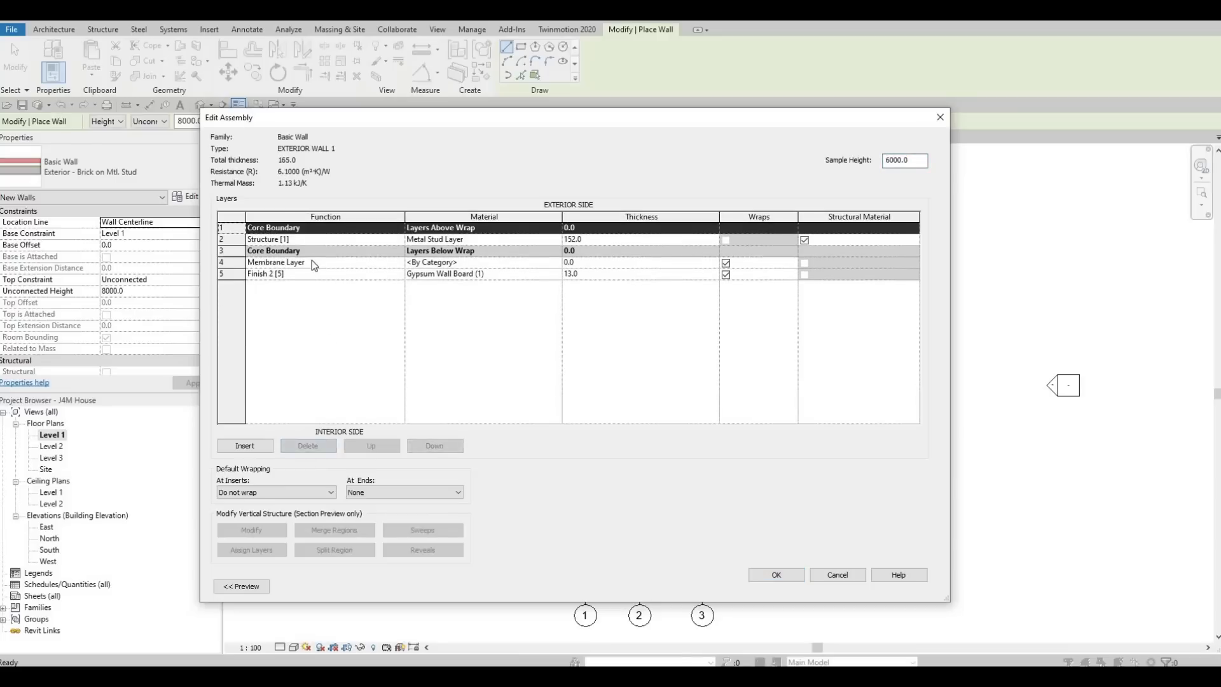
left_click(294, 262)
left_click(304, 445)
left_click(304, 444)
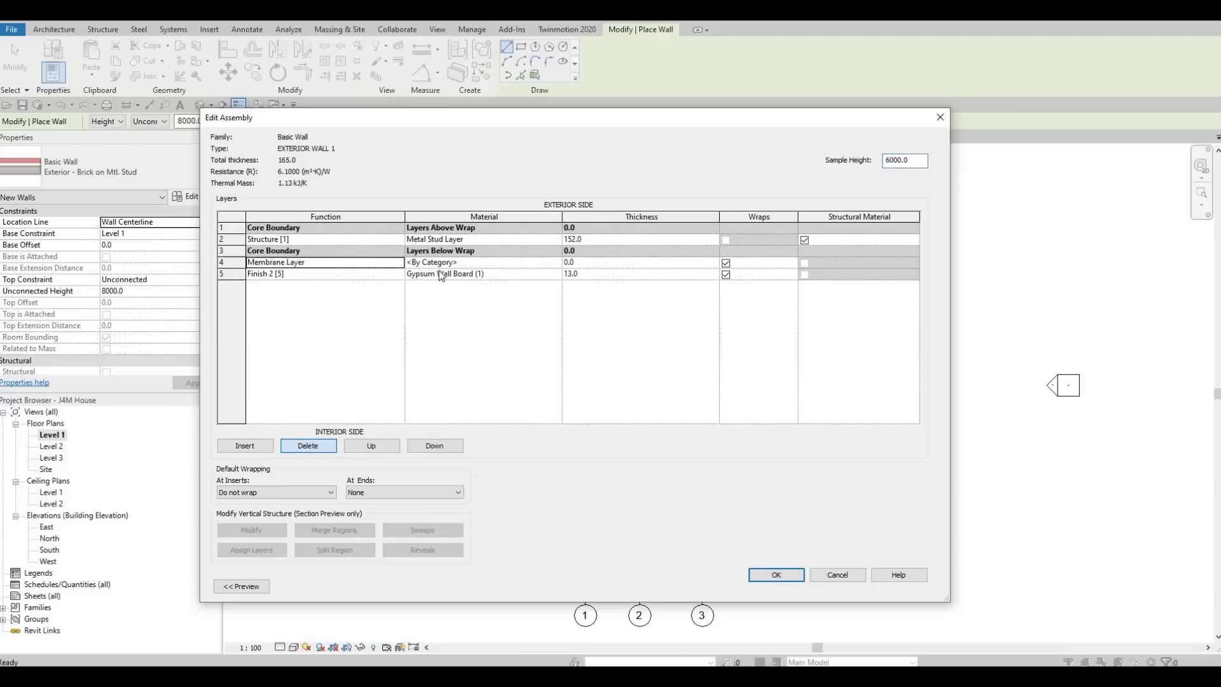
left_click(612, 236)
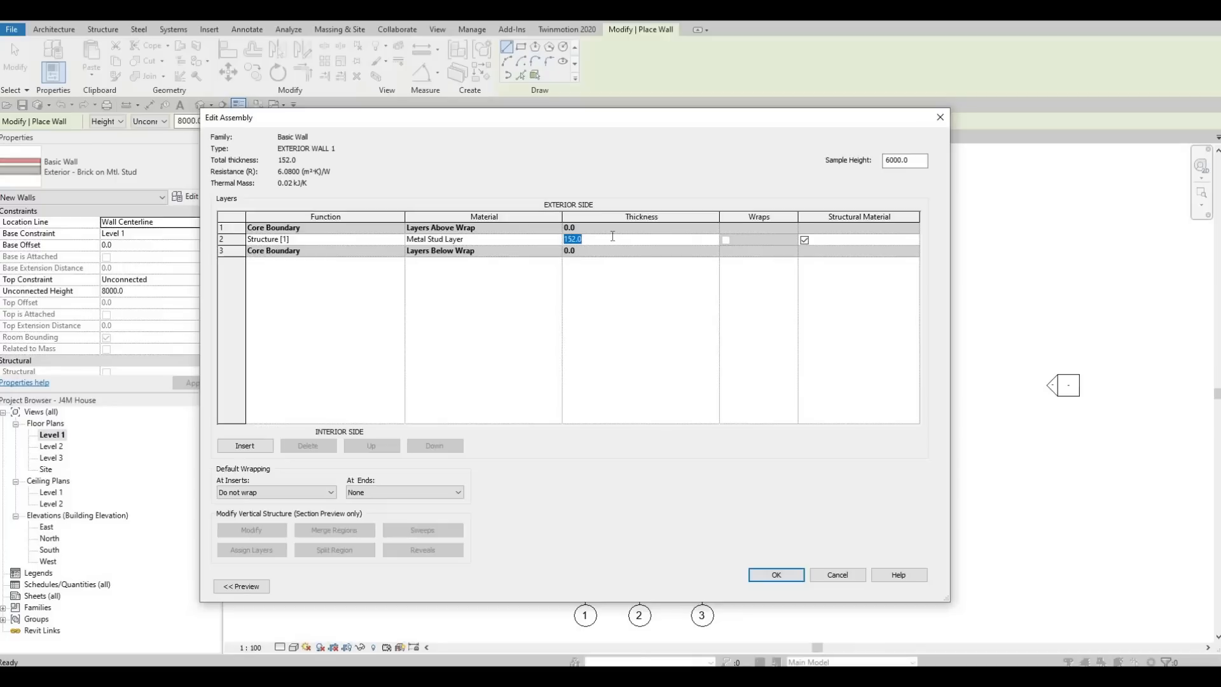
type("150")
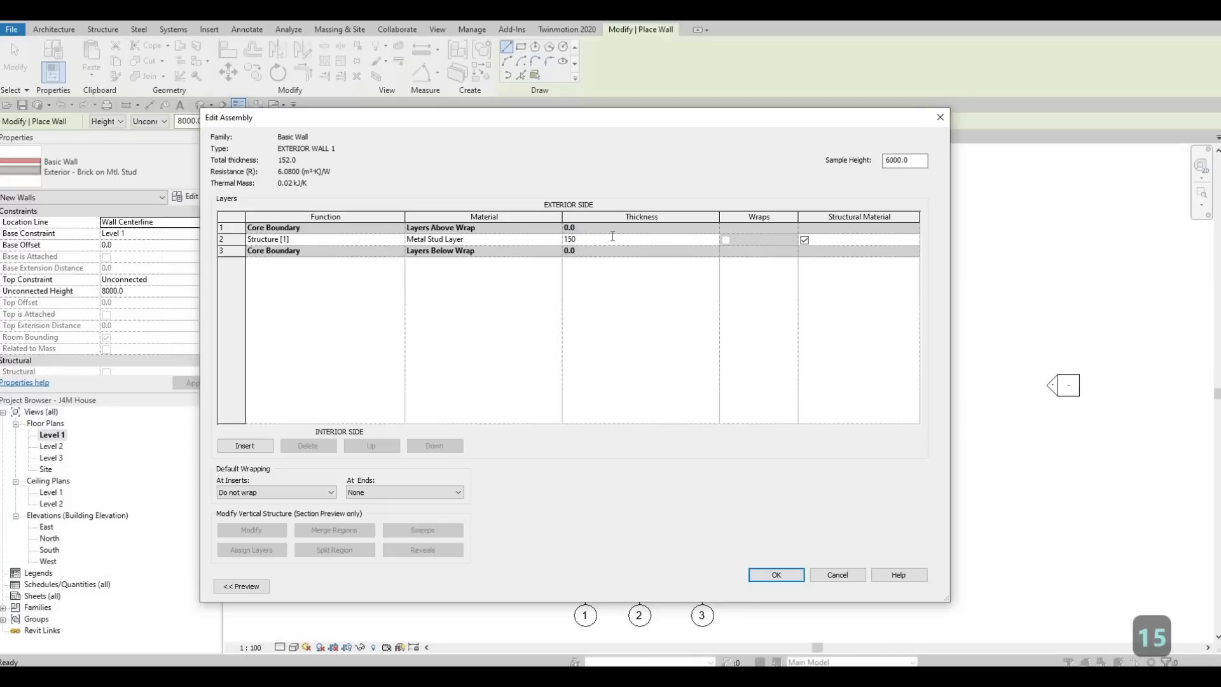
key("Return")
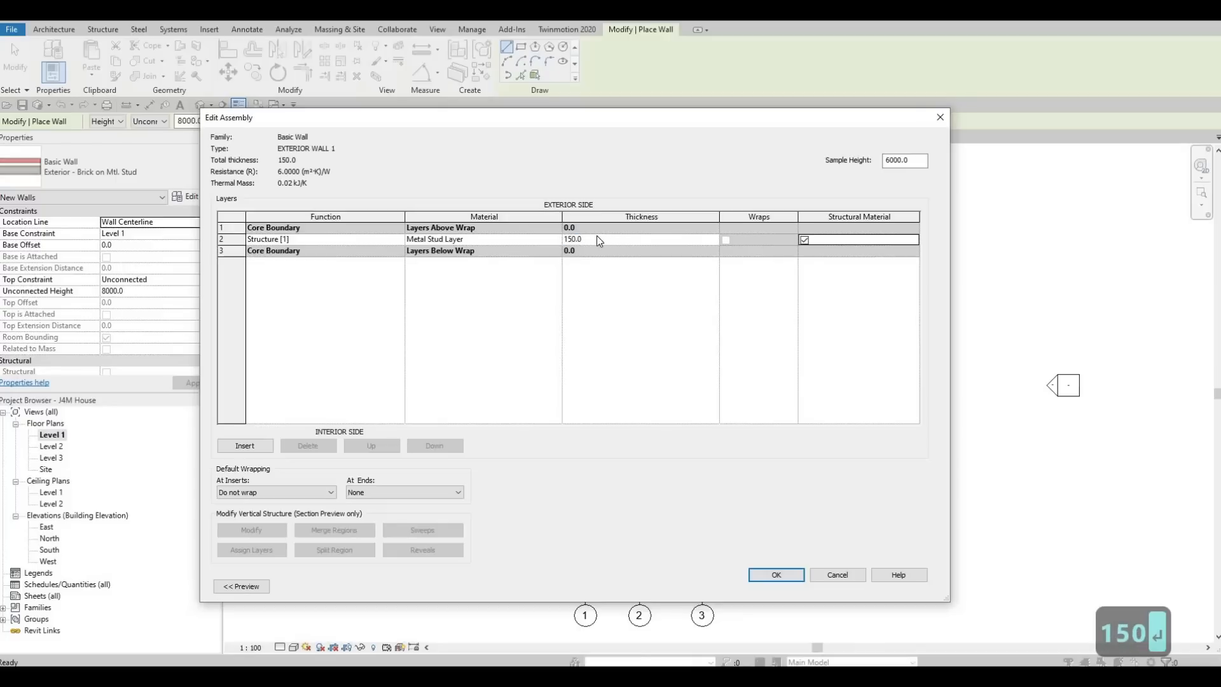
- Assign Gypsum Wall Board as the structure layer's material and close the assembly editor
left_click(541, 238)
left_click(556, 239)
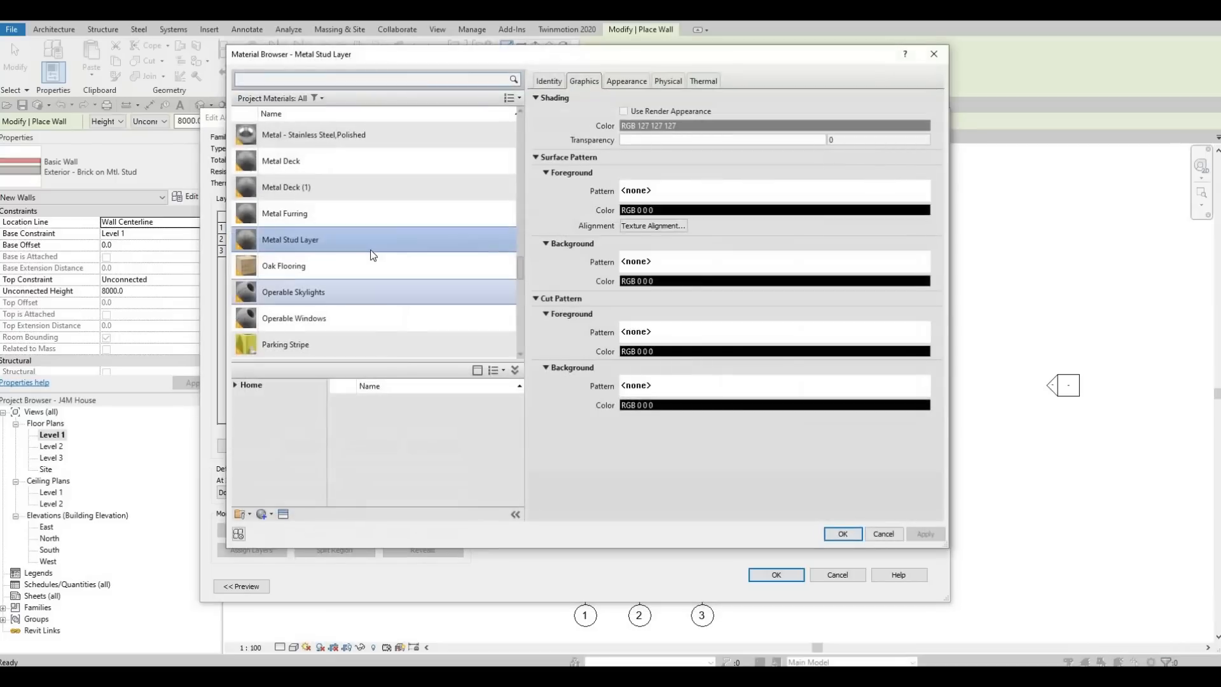
scroll(371, 249, "down", 10)
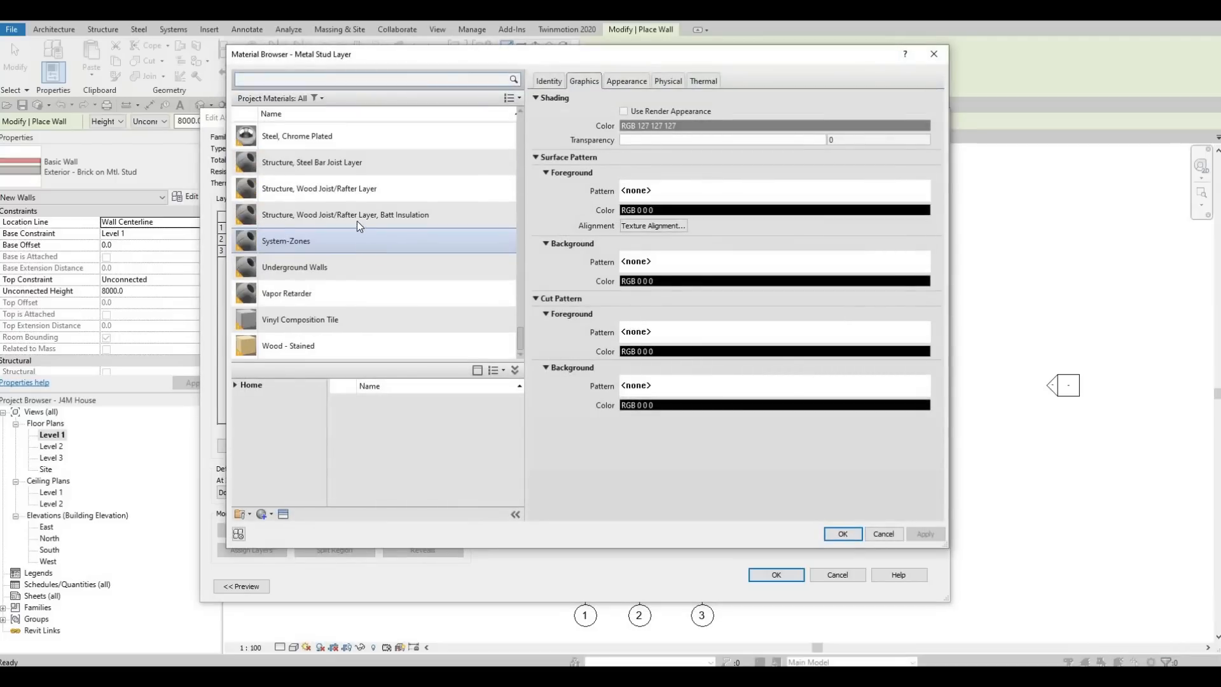
scroll(357, 220, "up", 15)
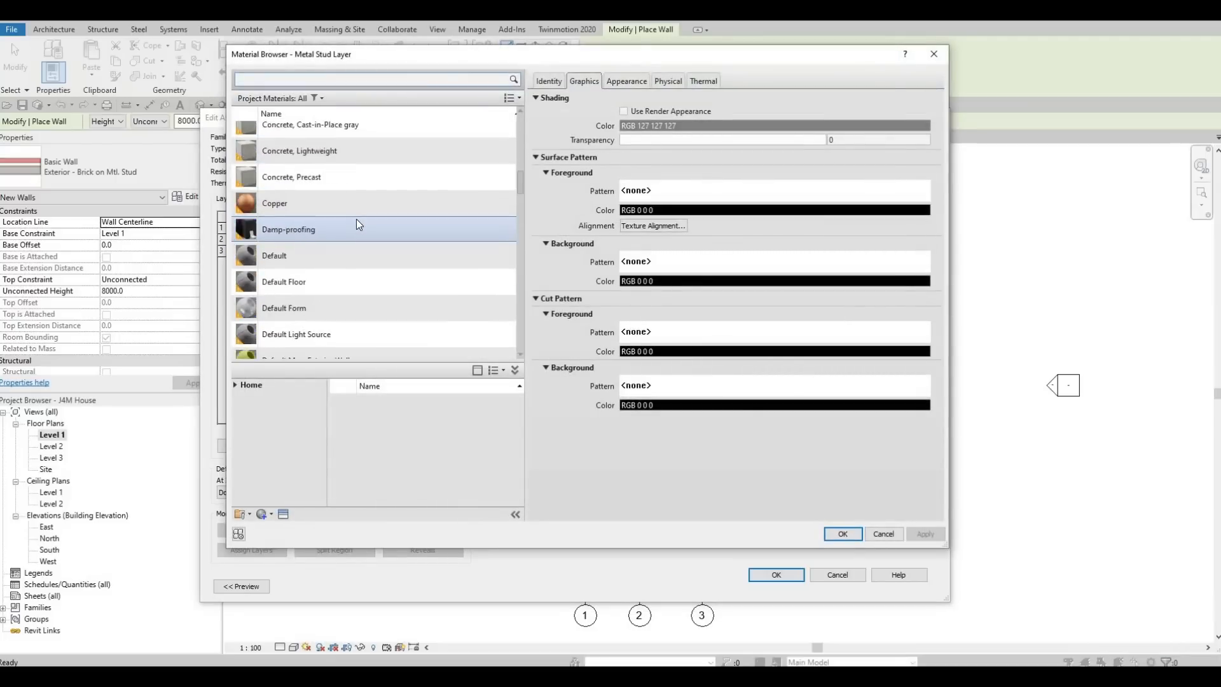
scroll(356, 219, "up", 5)
scroll(356, 218, "down", 8)
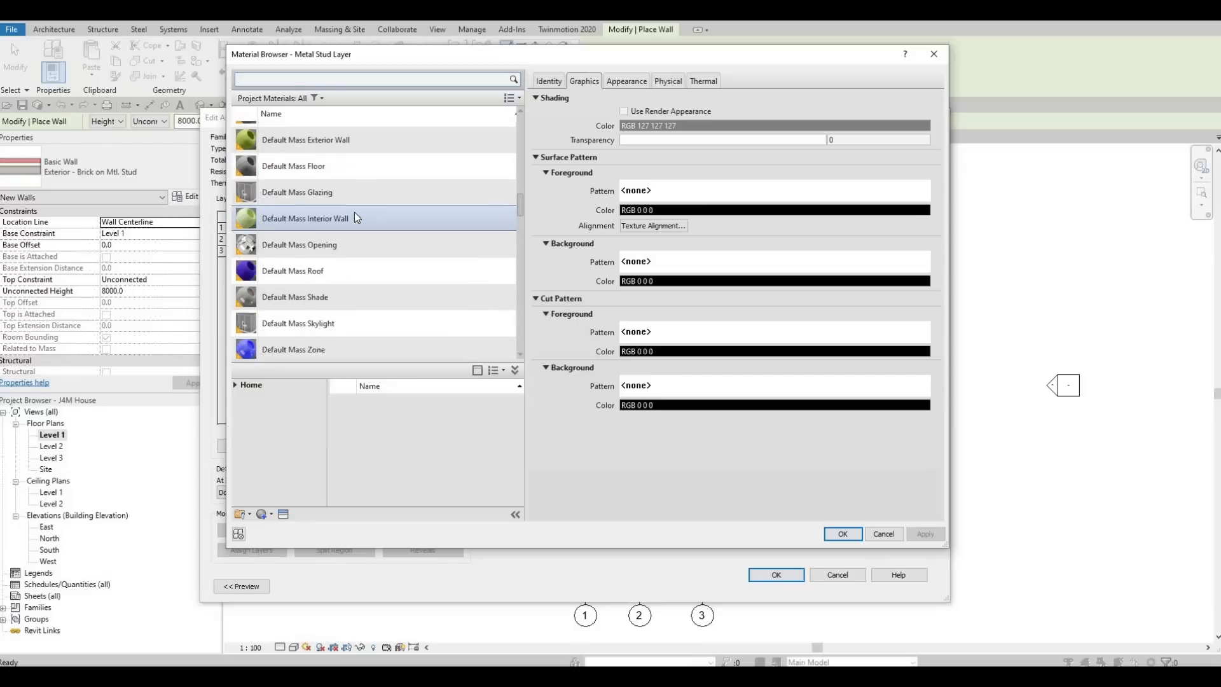
scroll(353, 218, "down", 5)
left_click(341, 252)
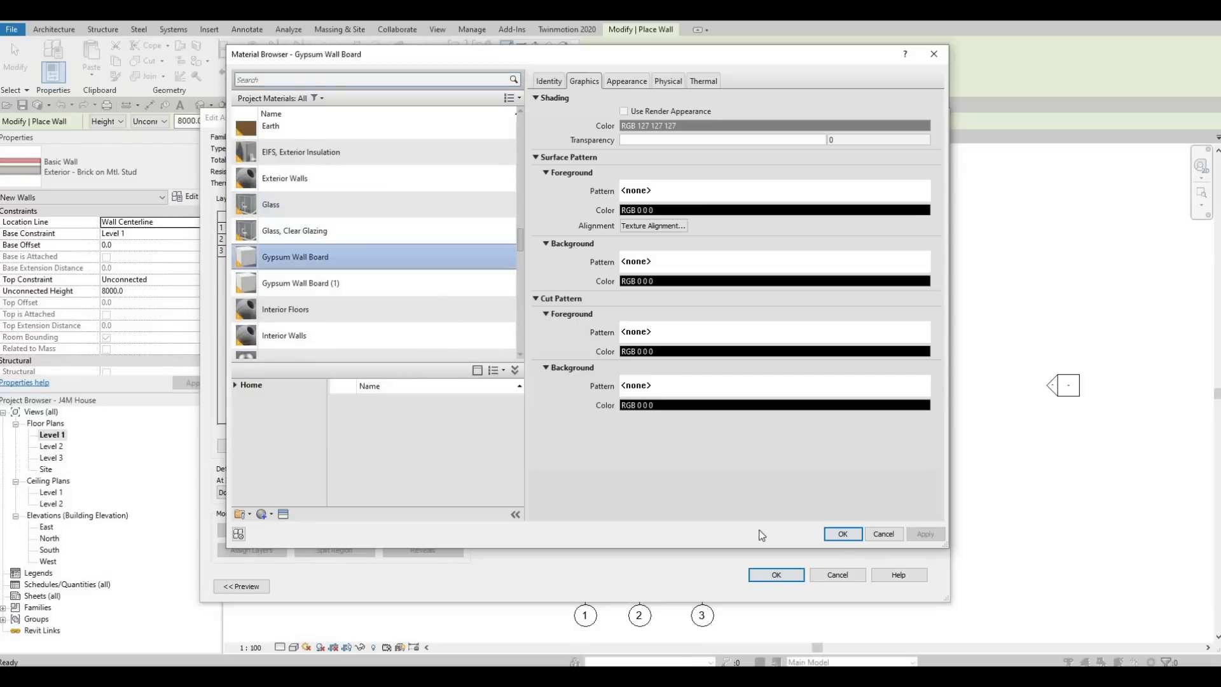
left_click(843, 533)
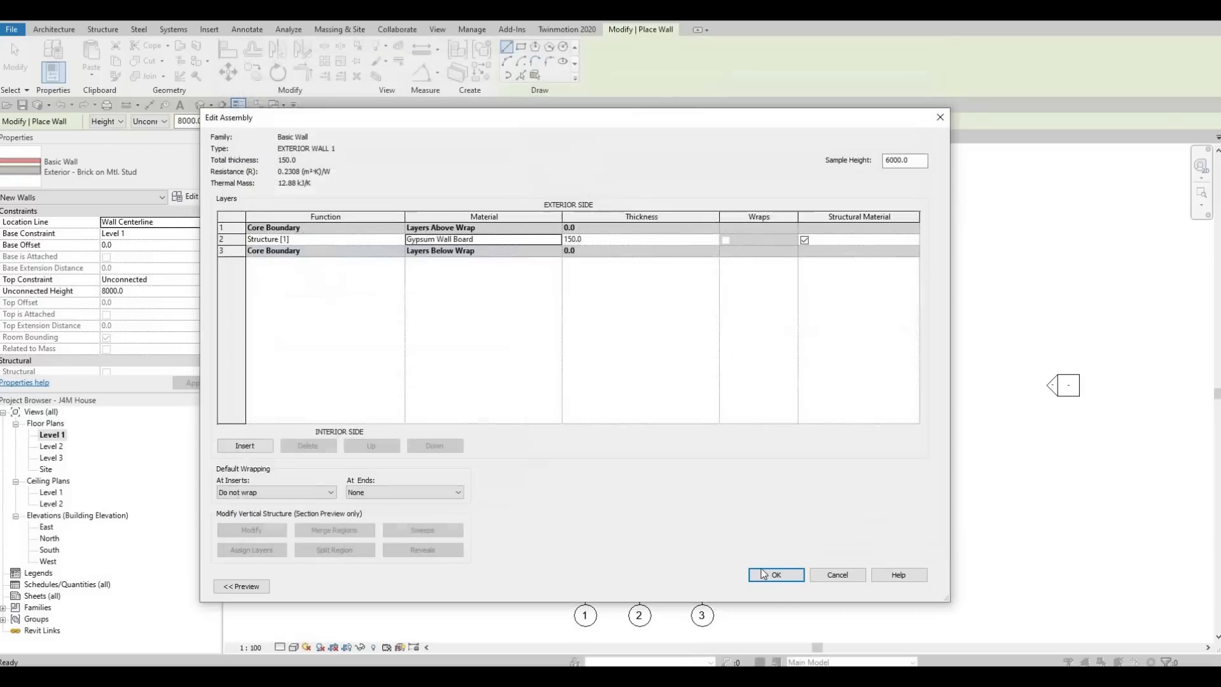
left_click(776, 574)
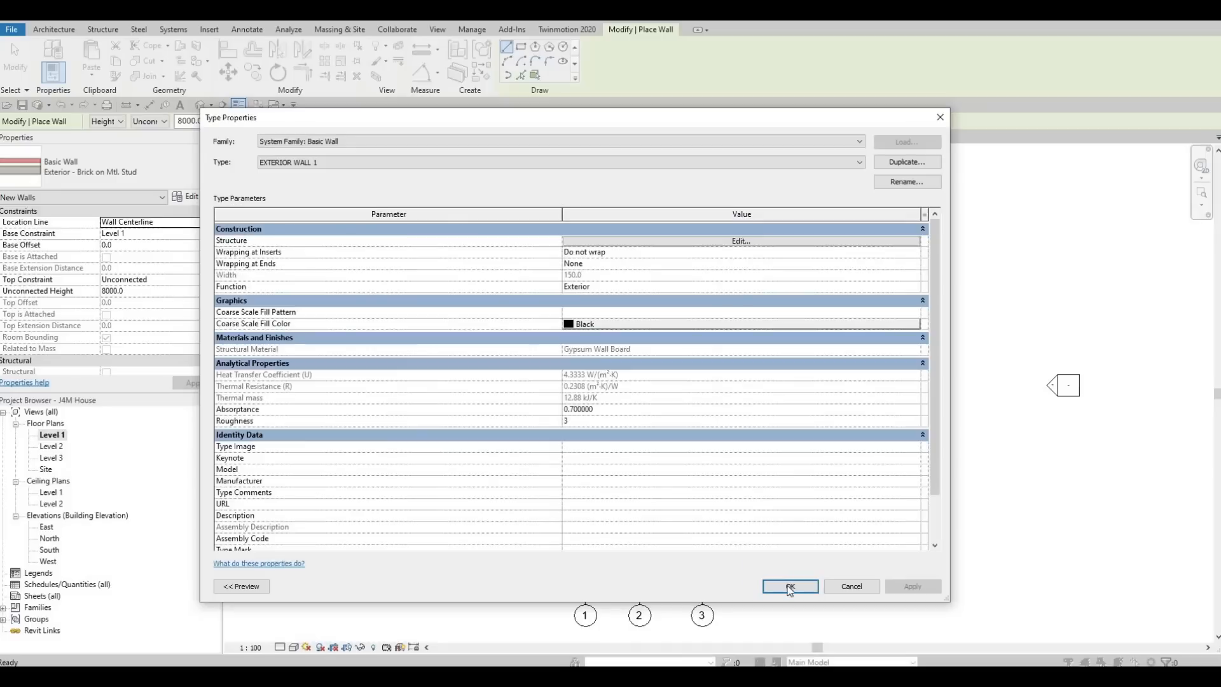
- Apply the EXTERIOR WALL 1 type and set Top Constraint to 'Up to level: Level 2'
left_click(789, 588)
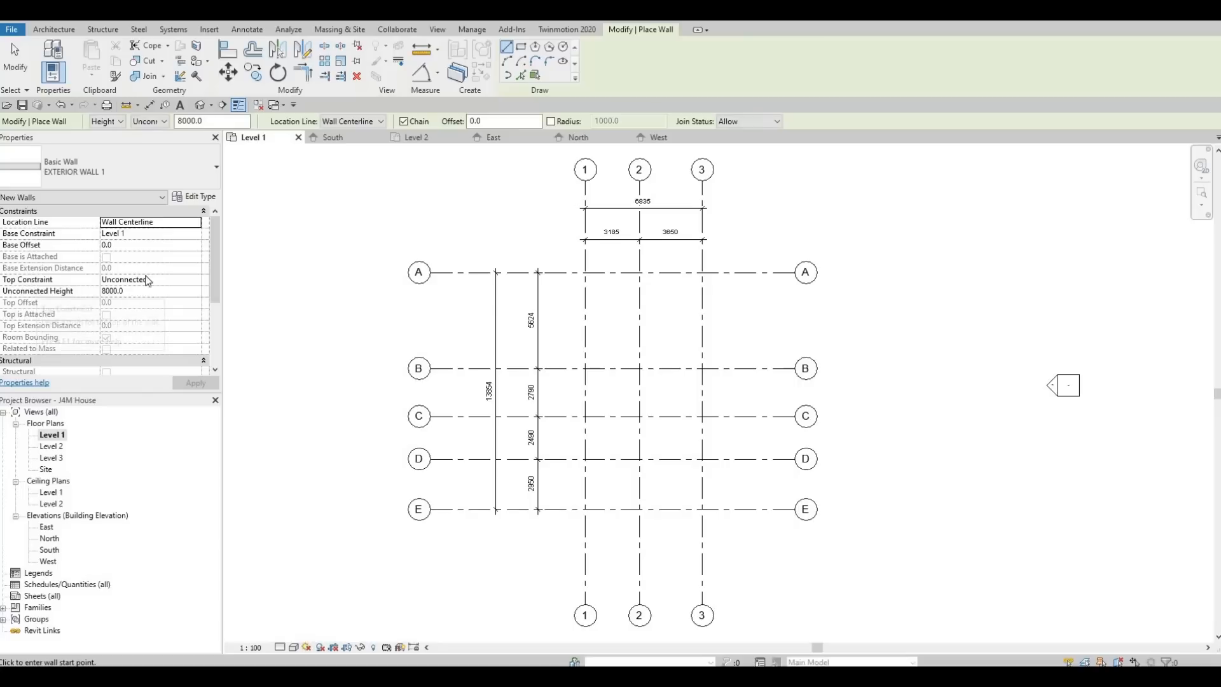
left_click(196, 280)
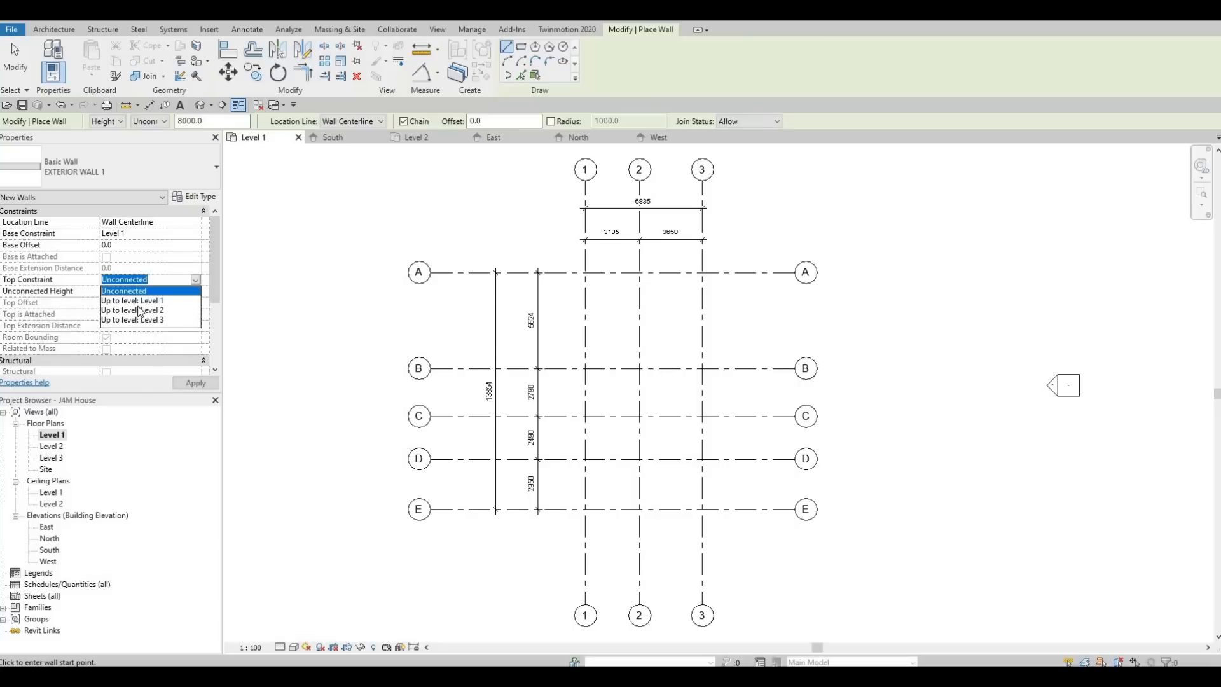
left_click(134, 310)
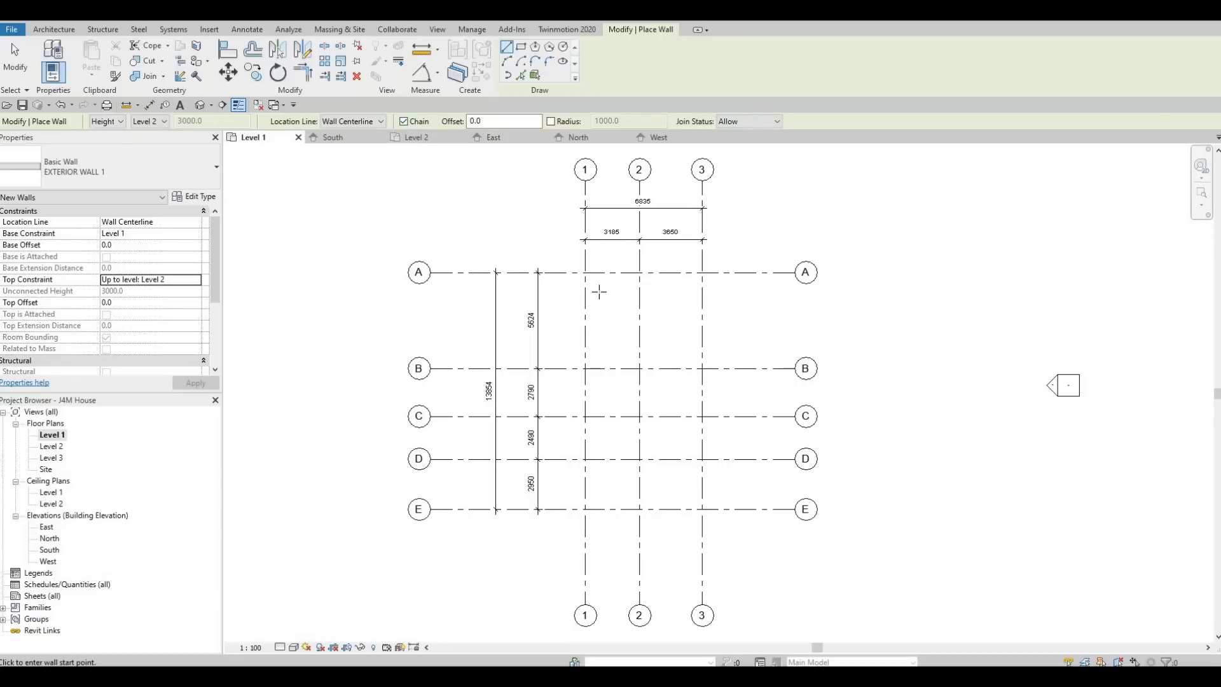
- Draw exterior walls through A/1, A/3, 3/E, 2/E, 2/D, 1/D and back to A/1
middle_click_drag(609, 268, 492, 278)
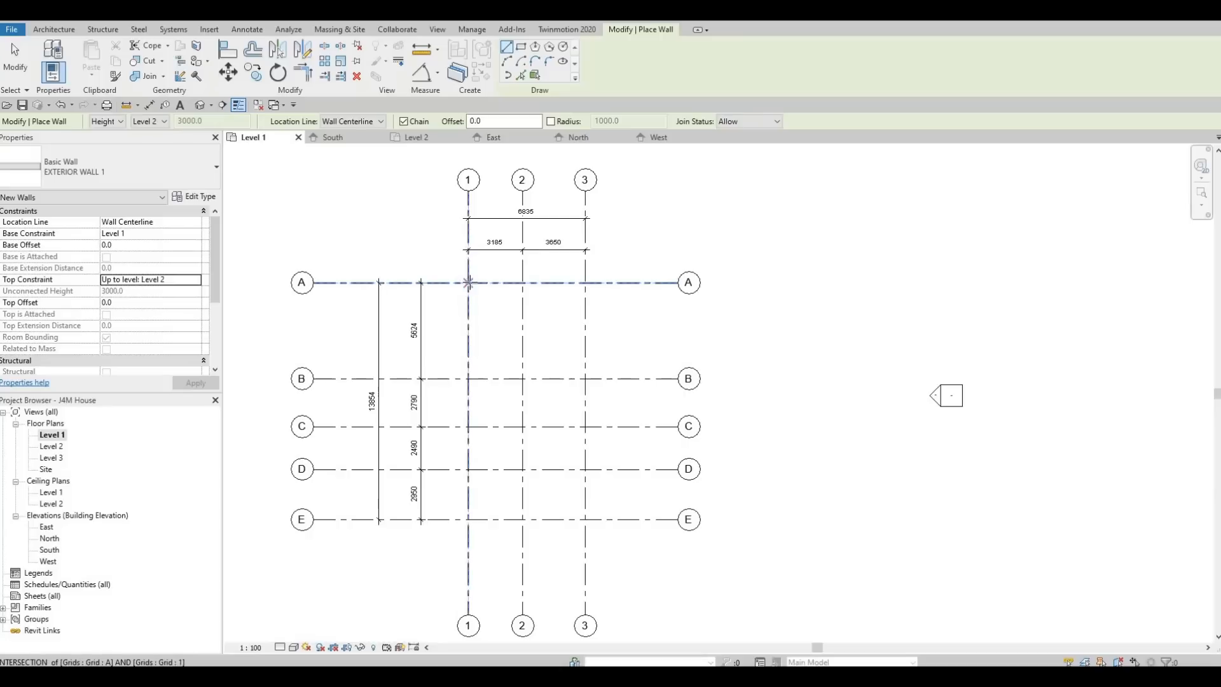
left_click(468, 282)
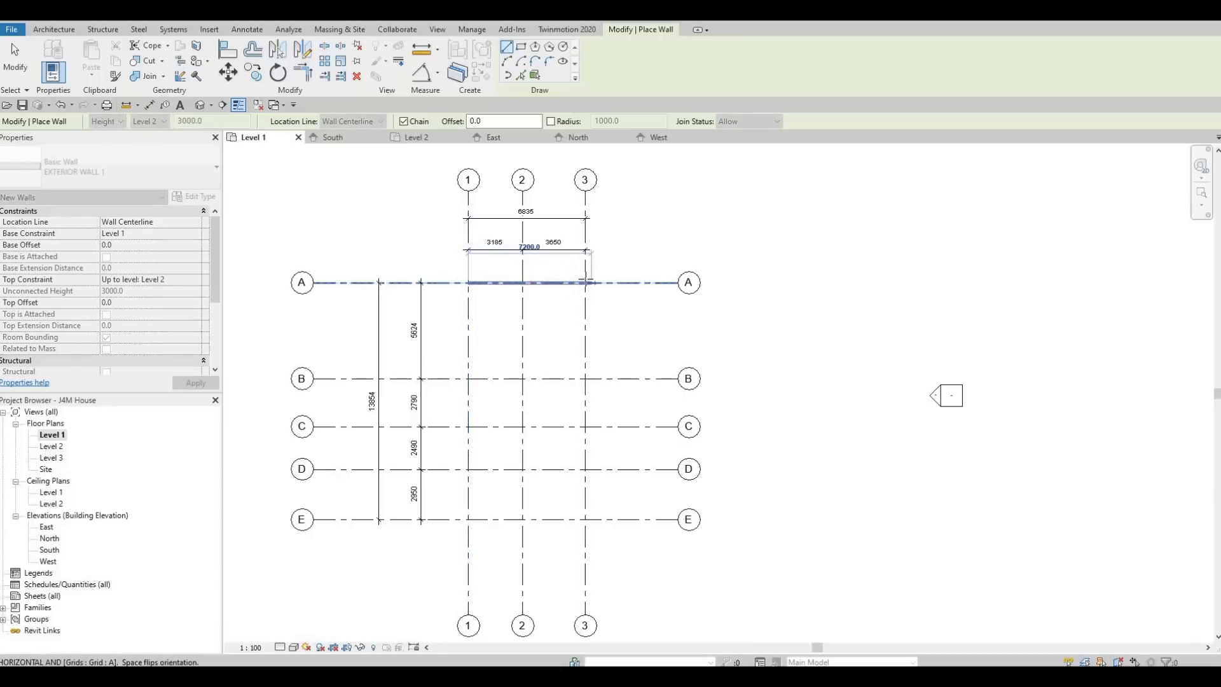
left_click(585, 283)
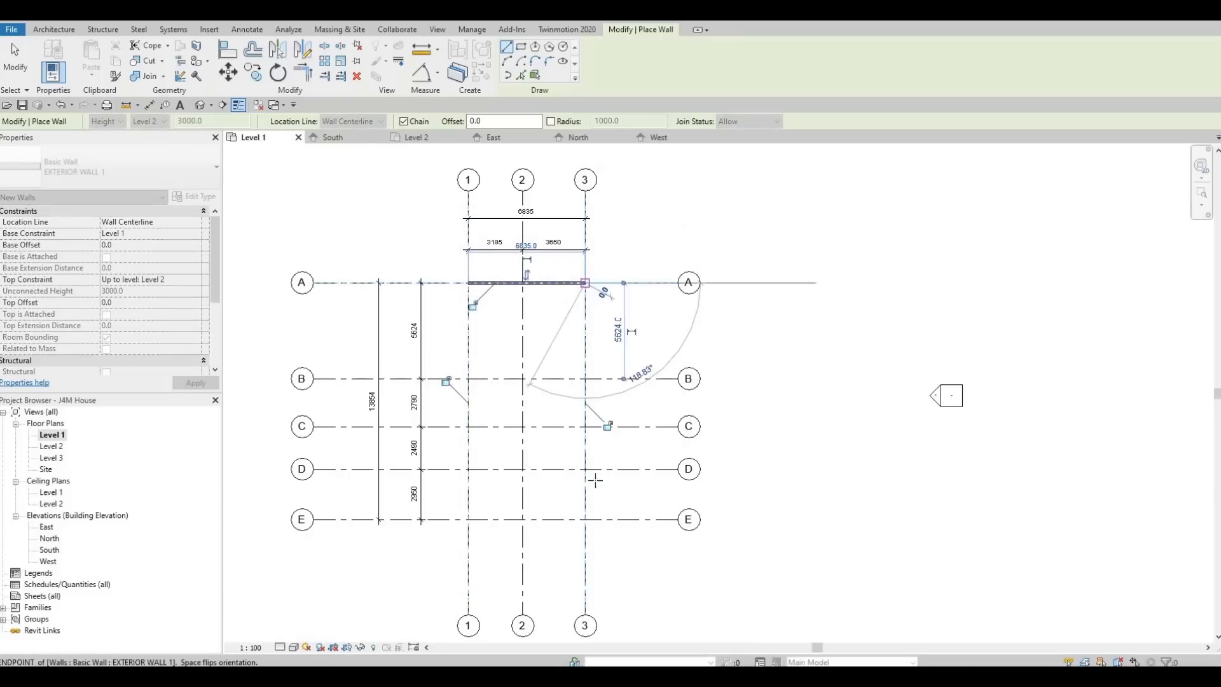
left_click(586, 519)
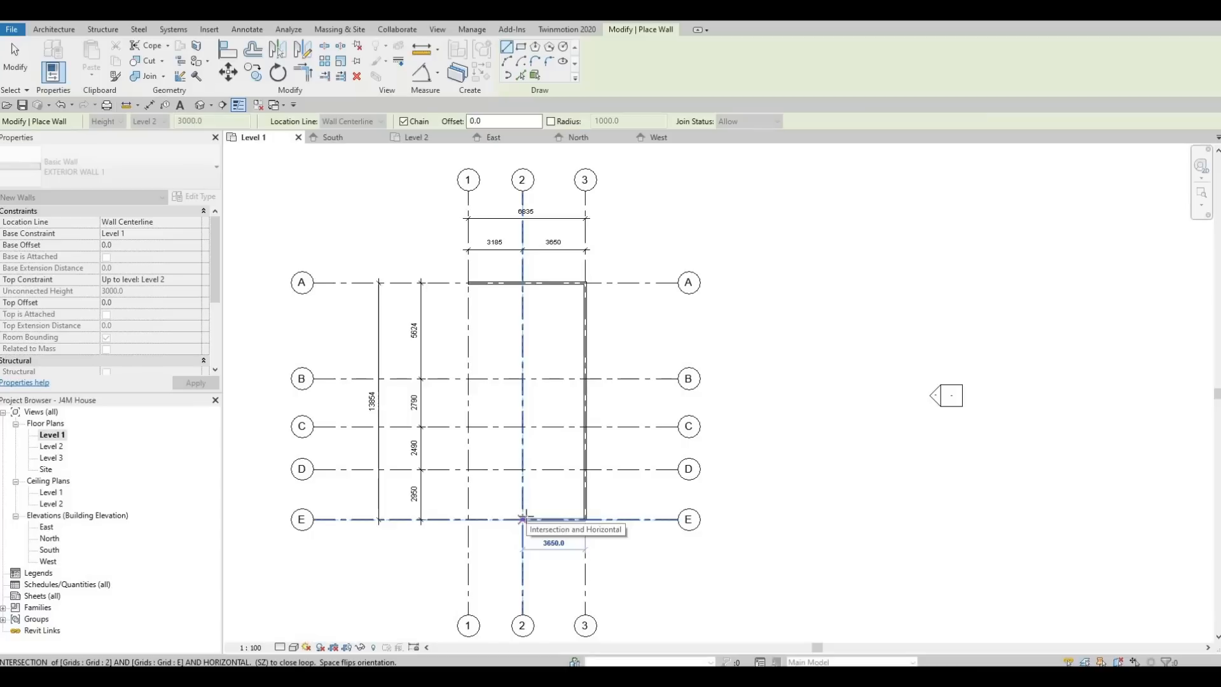
left_click(522, 519)
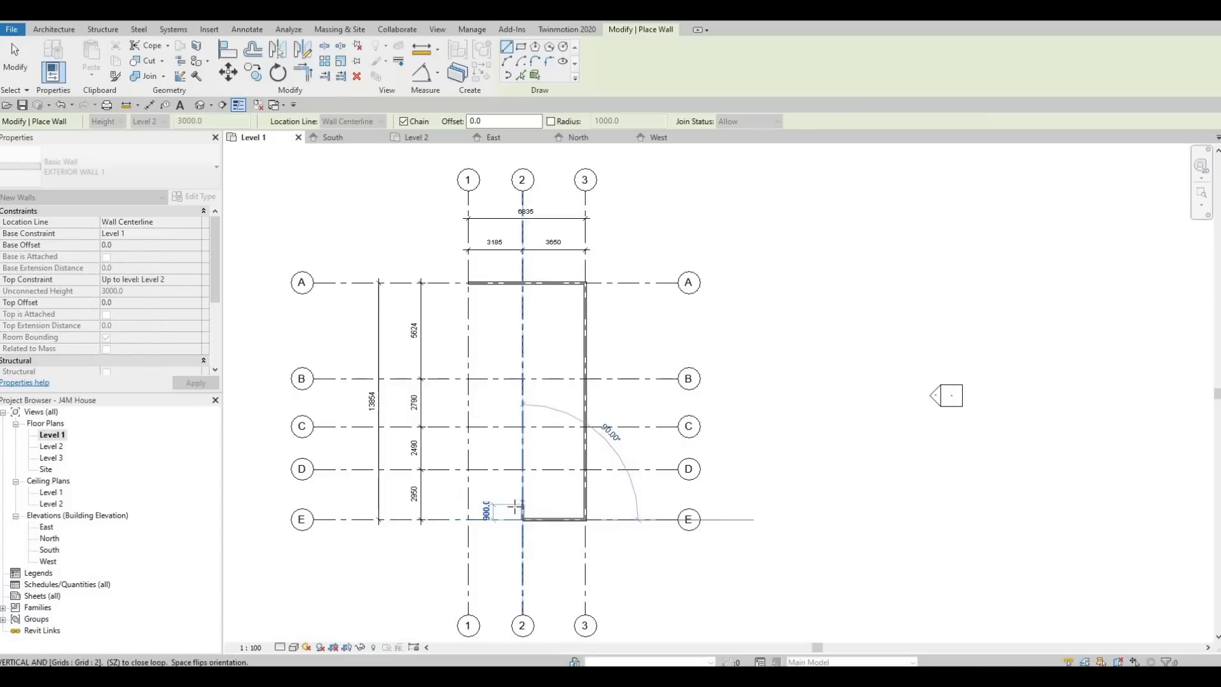
scroll(514, 500, "up", 2)
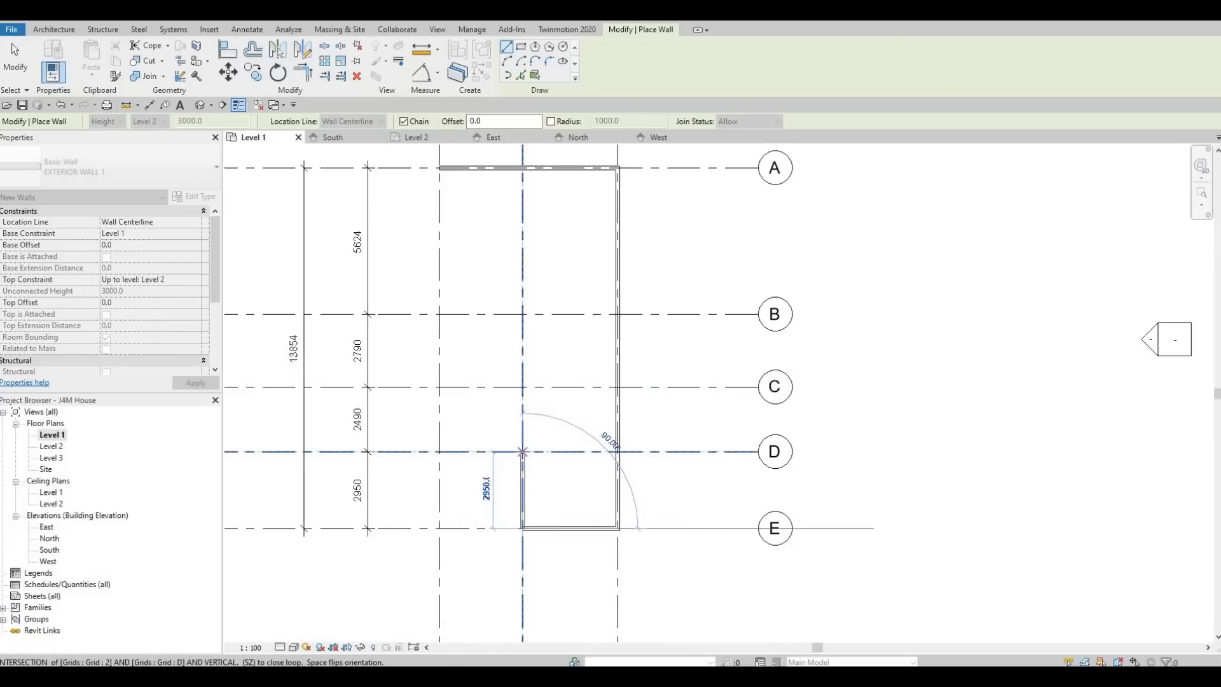
left_click(522, 452)
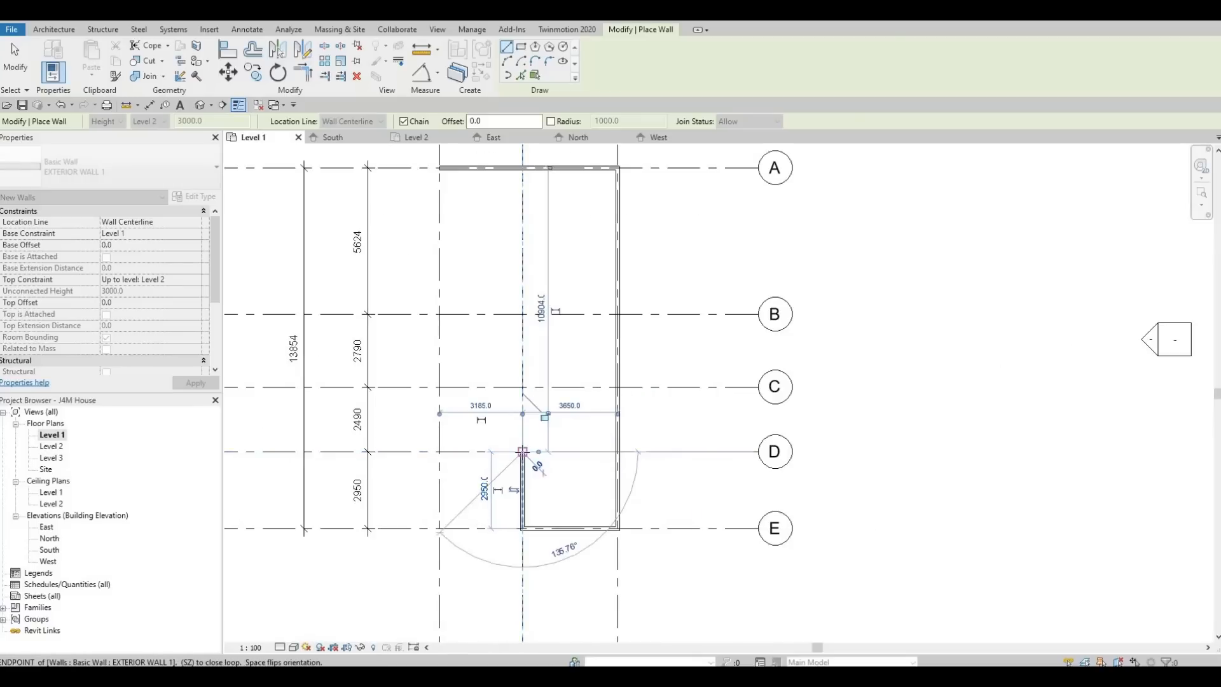
scroll(522, 451, "down", 1)
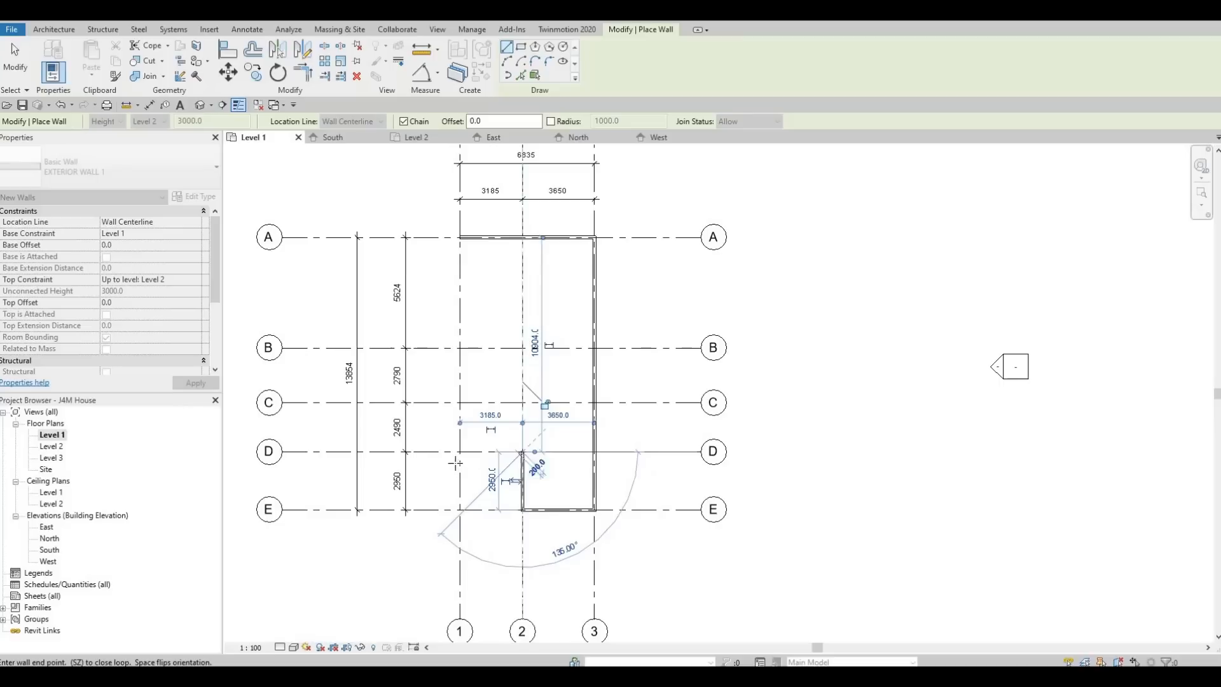
left_click(460, 452)
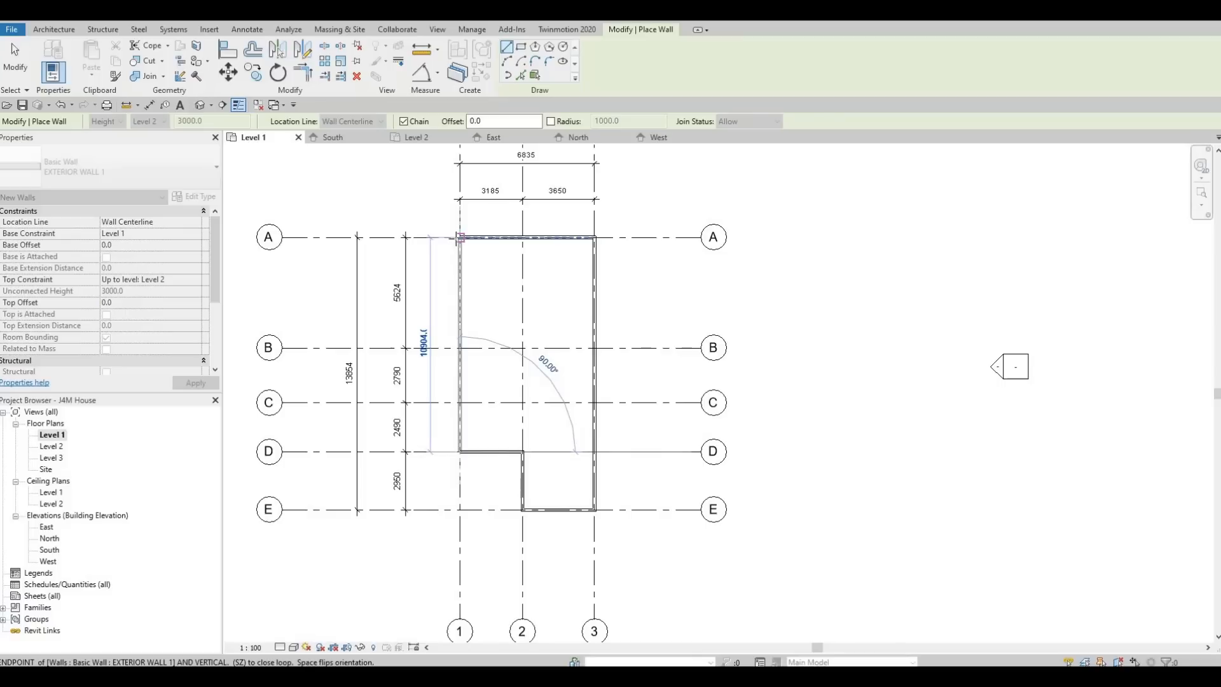
left_click(459, 238)
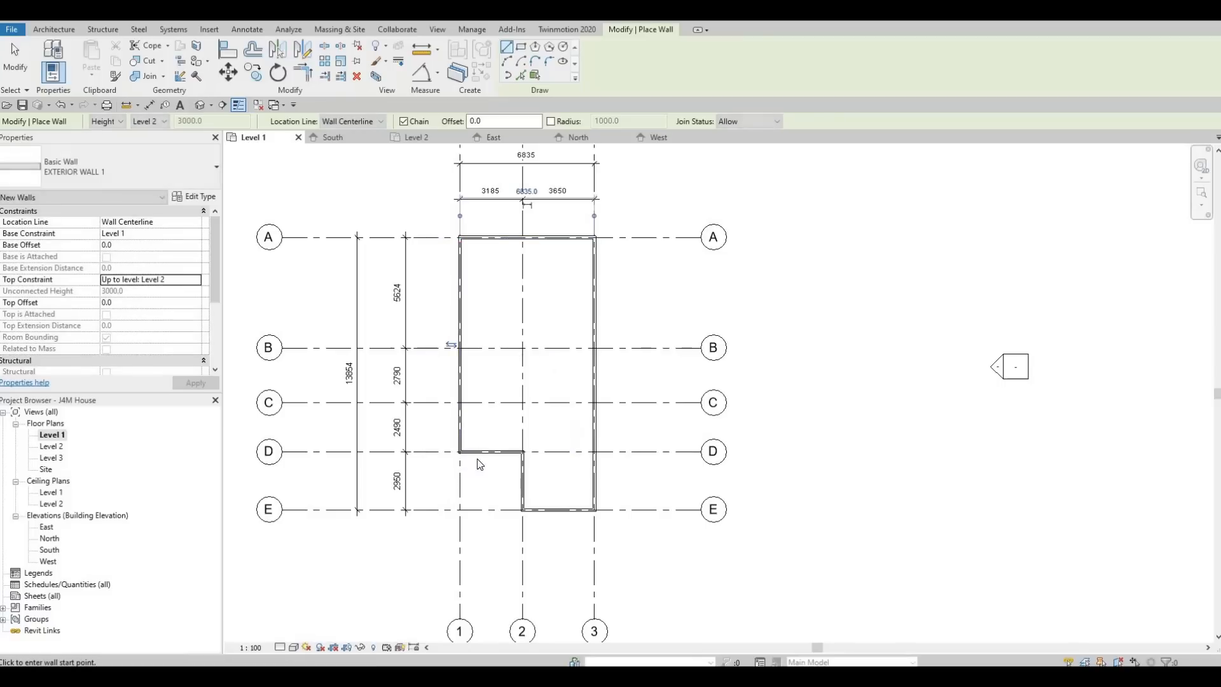
key("Escape")
key("Escape")
- Select the wall along grid D and nudge it downward
scroll(499, 455, "up", 2)
scroll(499, 455, "up", 2)
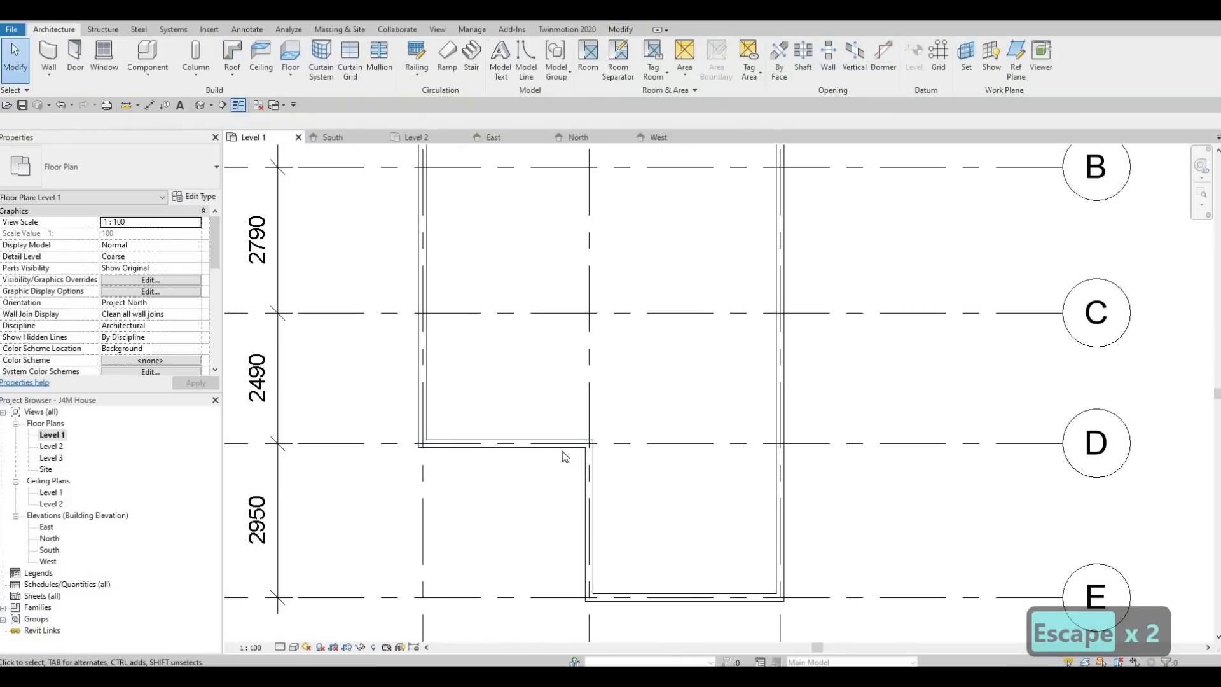
left_click(534, 465)
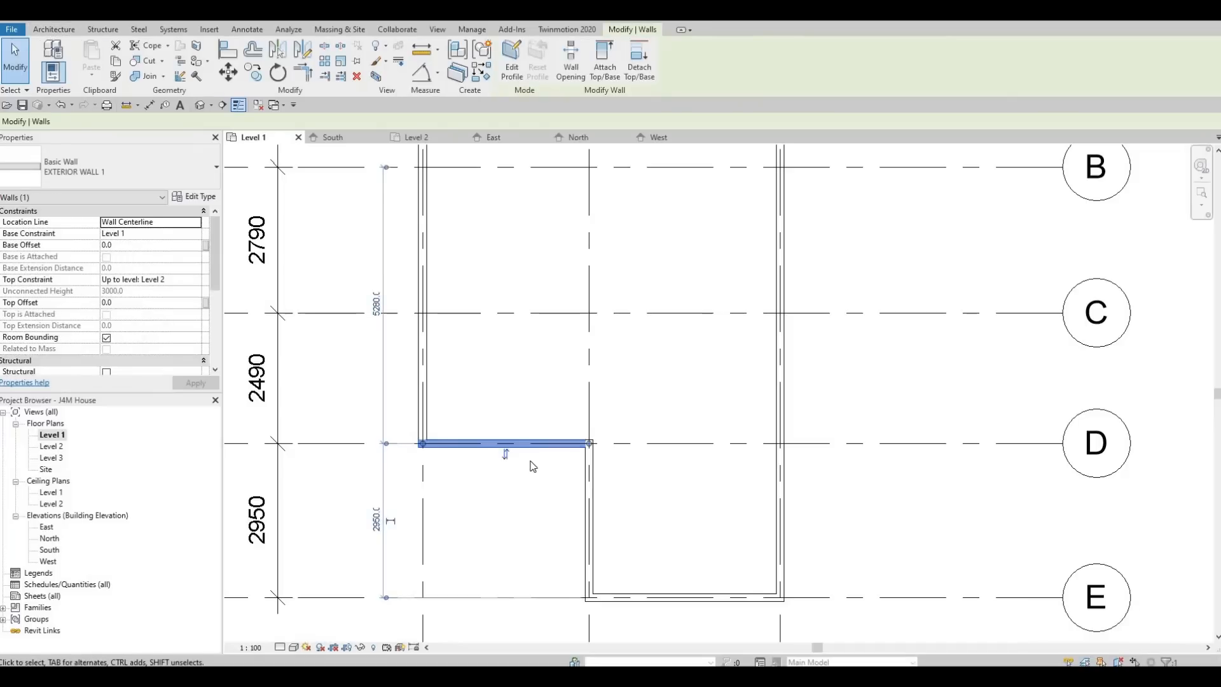
key("Down")
key("Down")
key("Down")
key("Down")
key("Down")
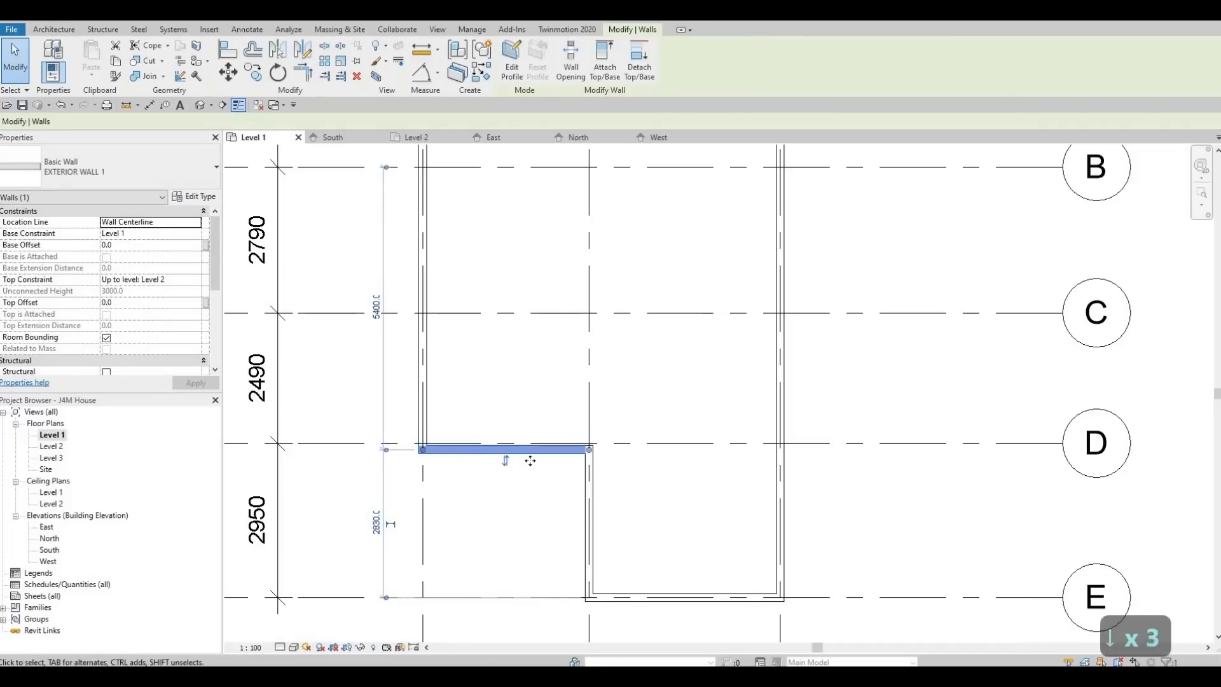
- Nudge the notch wall down and set its distance from grid D to 1770
key("Down")
key("Down")
key("Down")
key("Down")
key("Down")
key("Down")
key("Down")
key("Down")
key("Down")
key("Down")
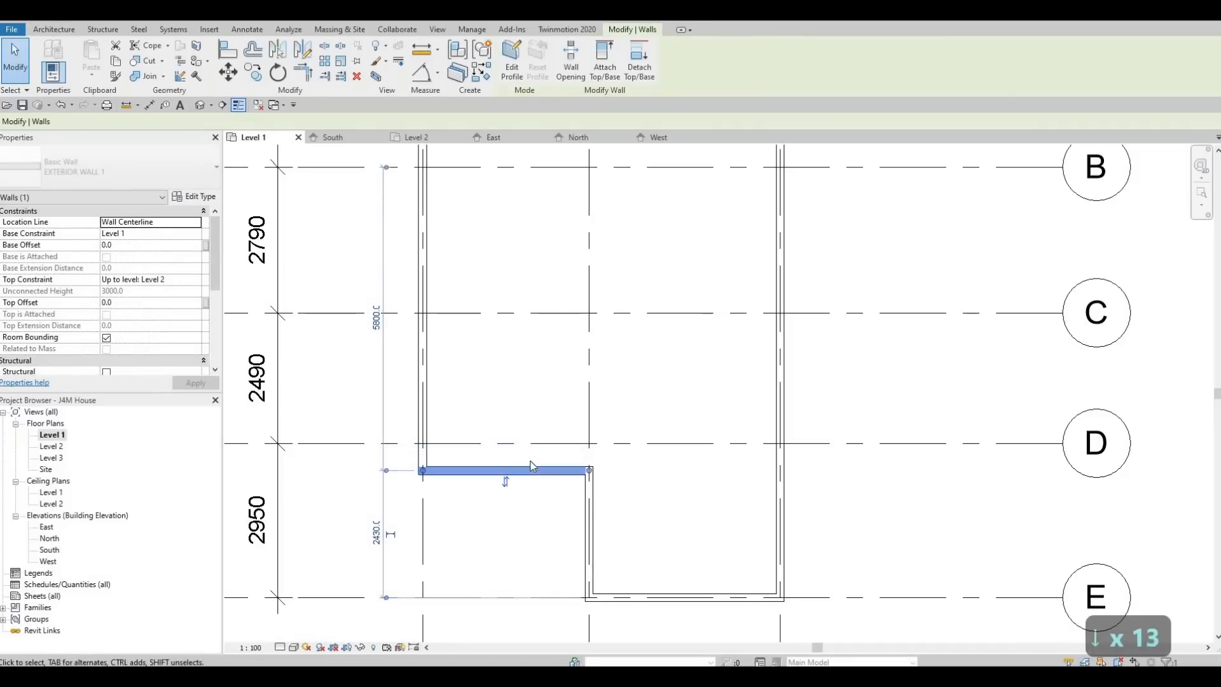
key("Down")
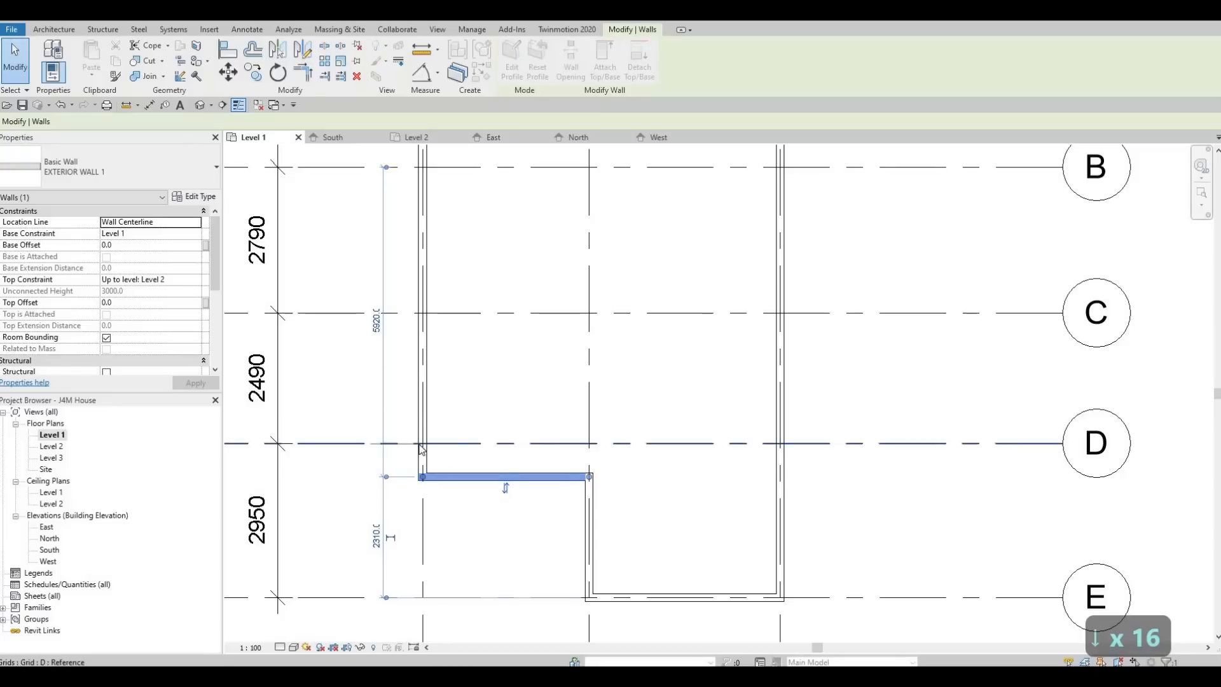
left_click_drag(419, 444, 420, 444)
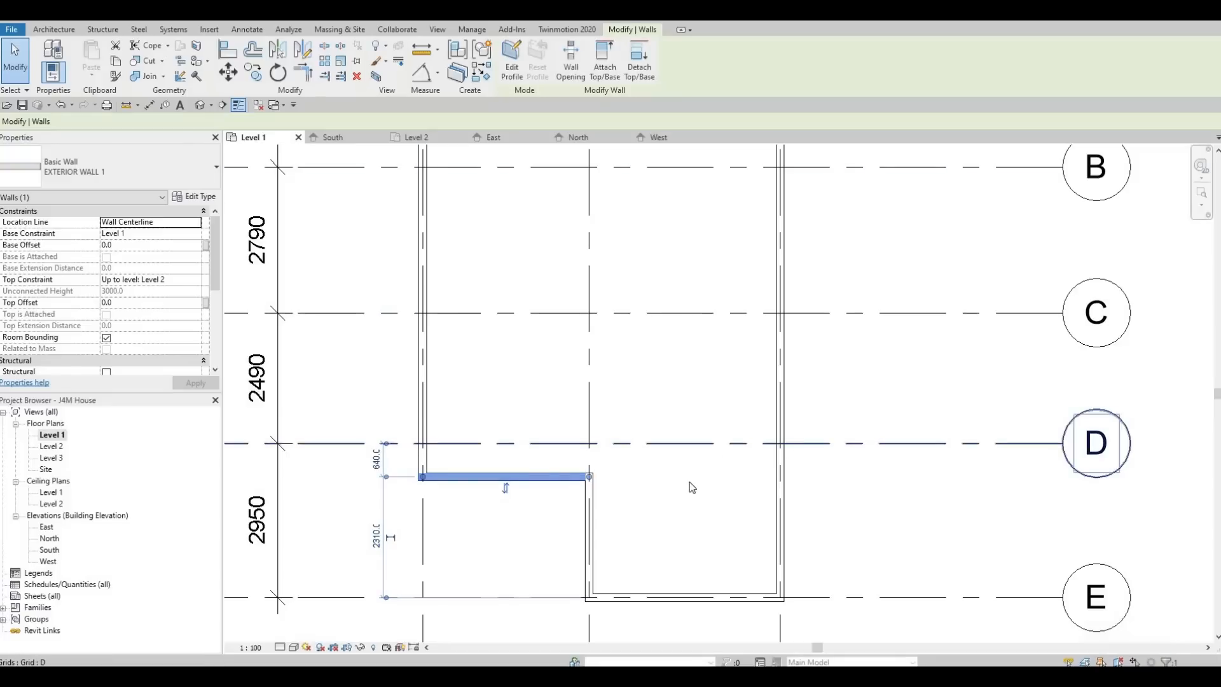
left_click(376, 458)
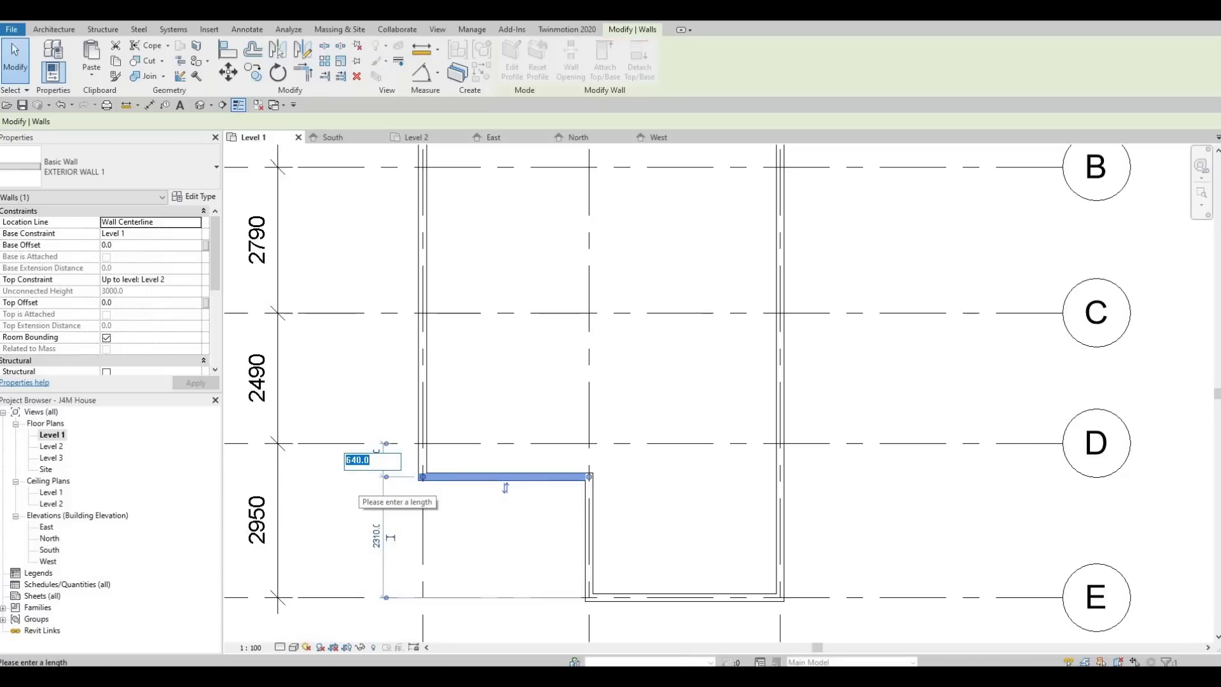
type("1770")
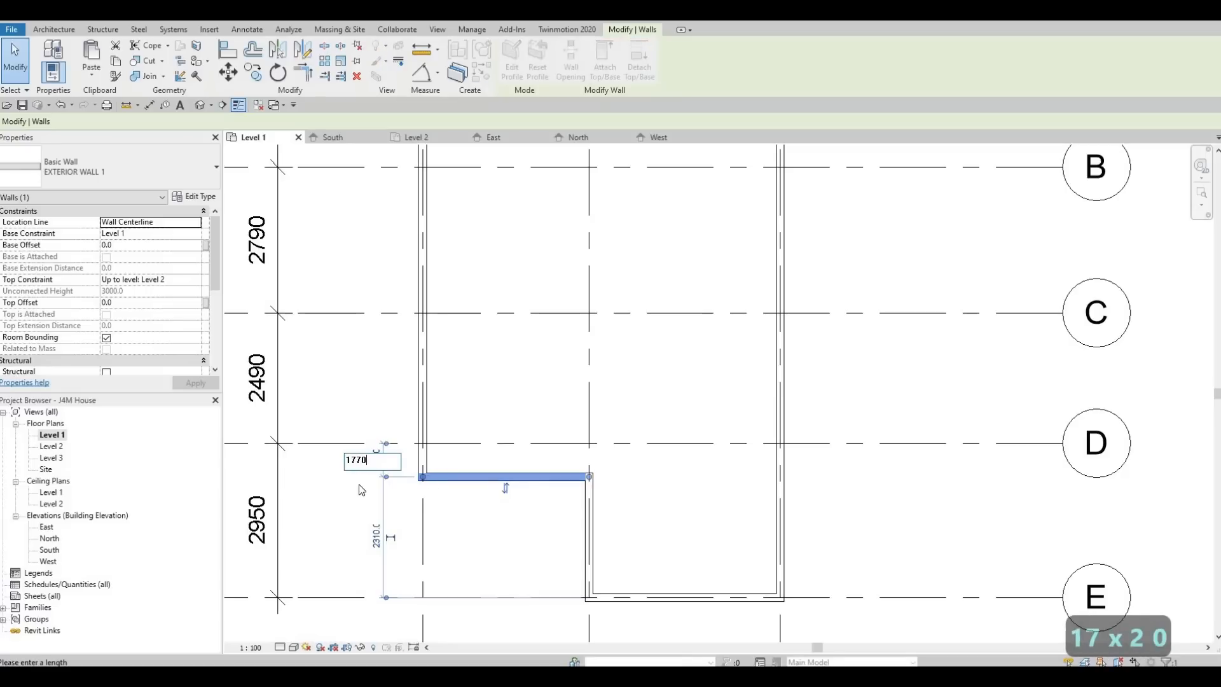
key("Return")
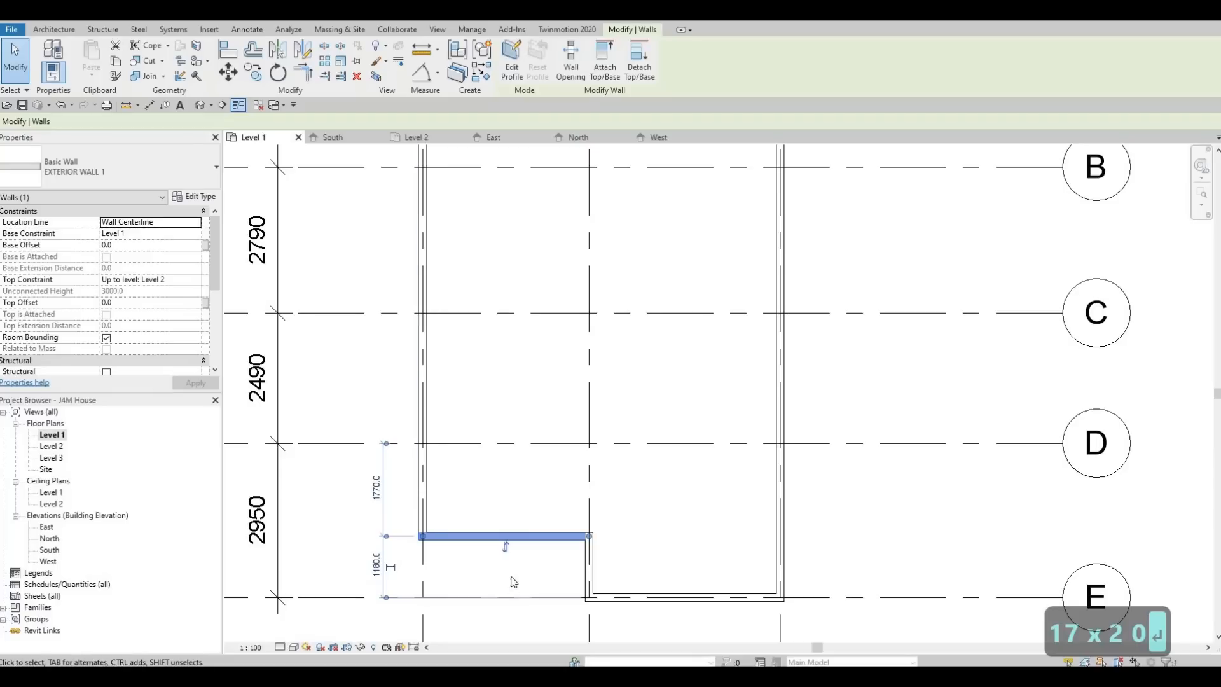
scroll(547, 529, "down", 5)
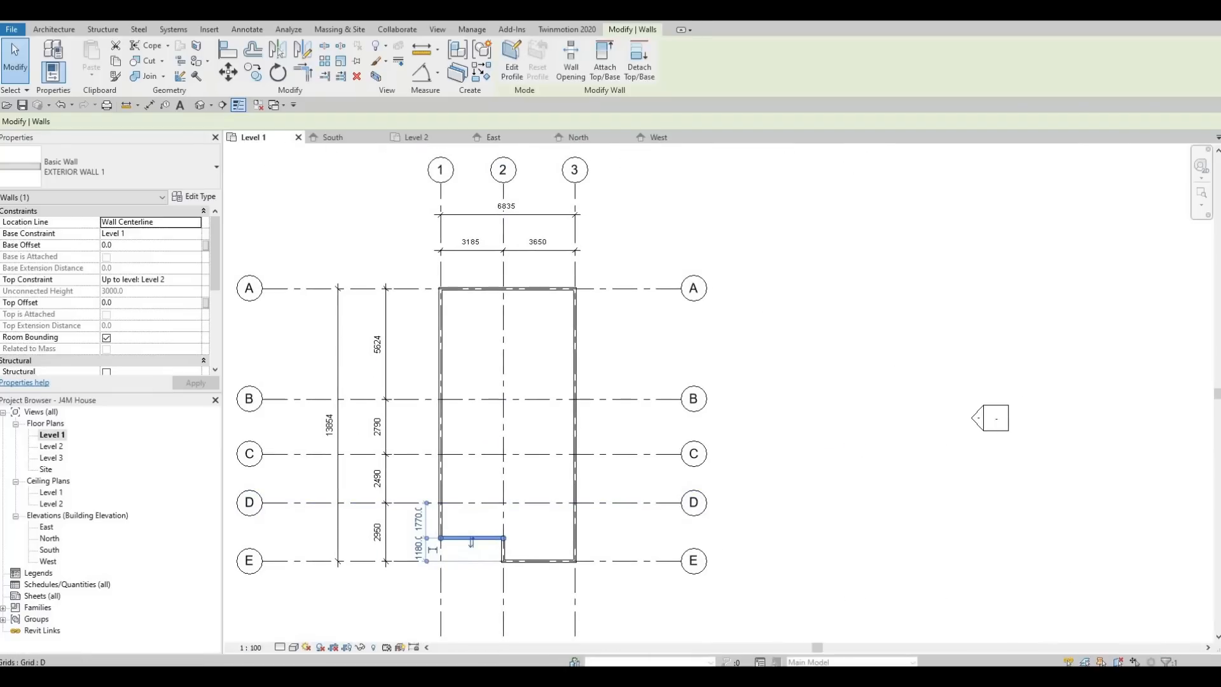
scroll(490, 521, "up", 4)
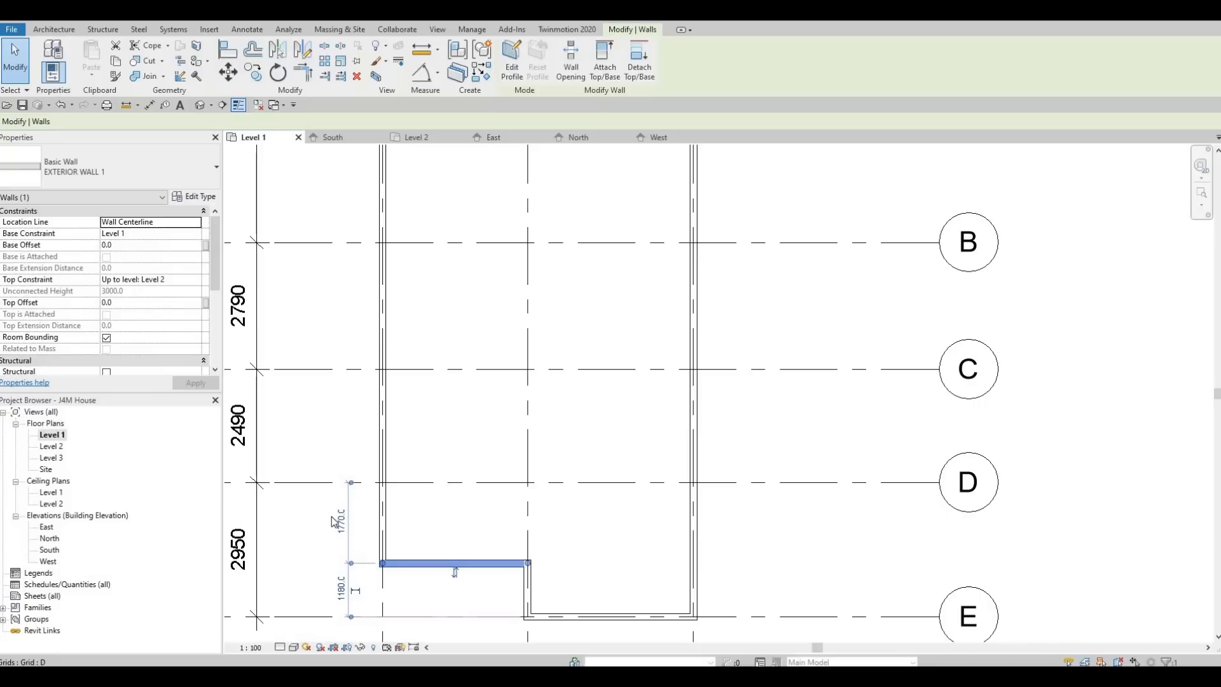
scroll(490, 483, "down", 2)
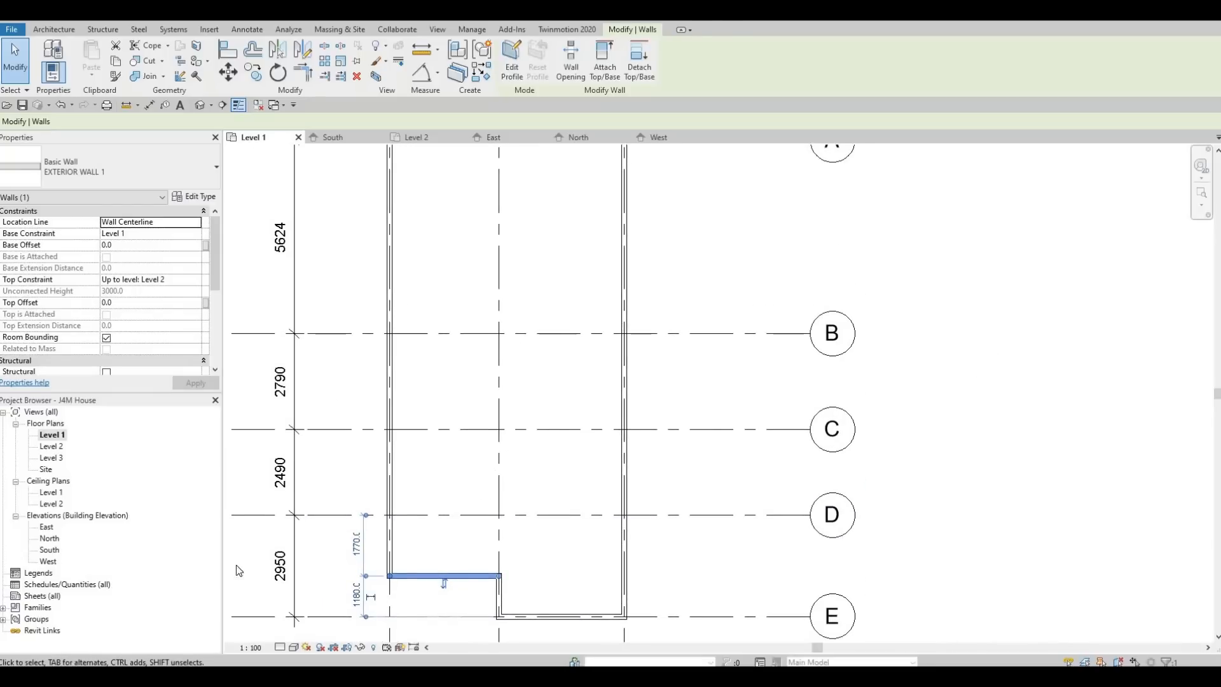
scroll(438, 555, "down", 3)
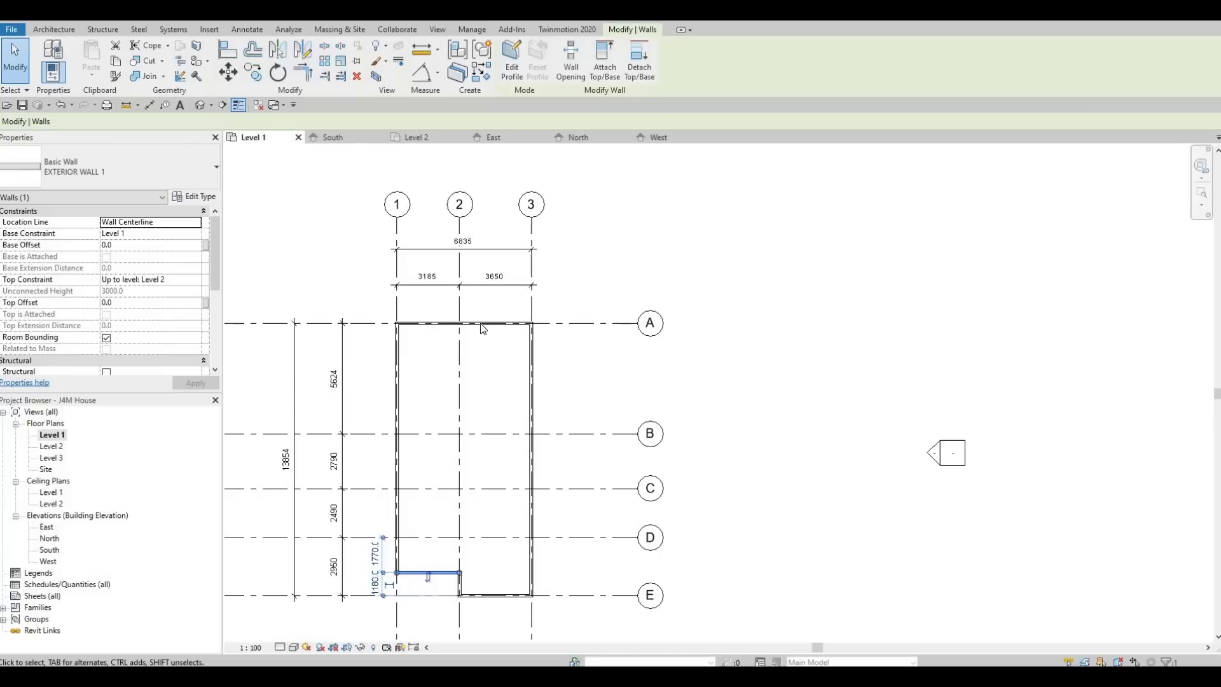
scroll(482, 328, "up", 1)
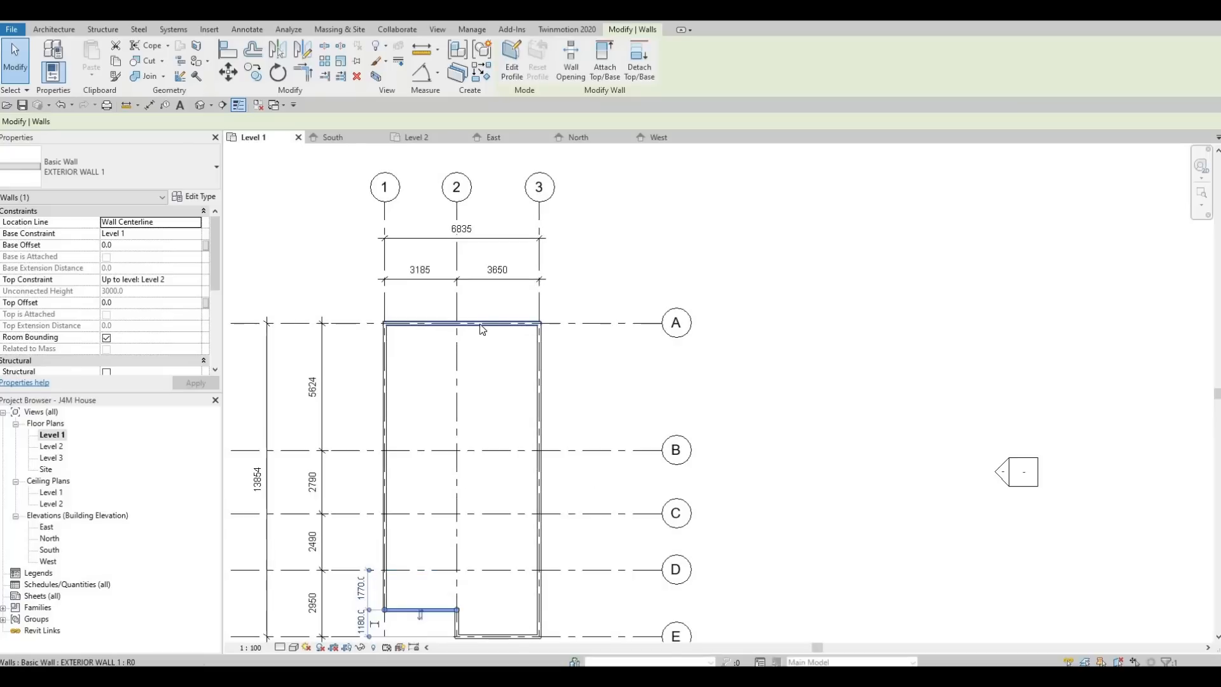
- Select the top wall along grid A and restart the Wall tool
left_click(481, 324)
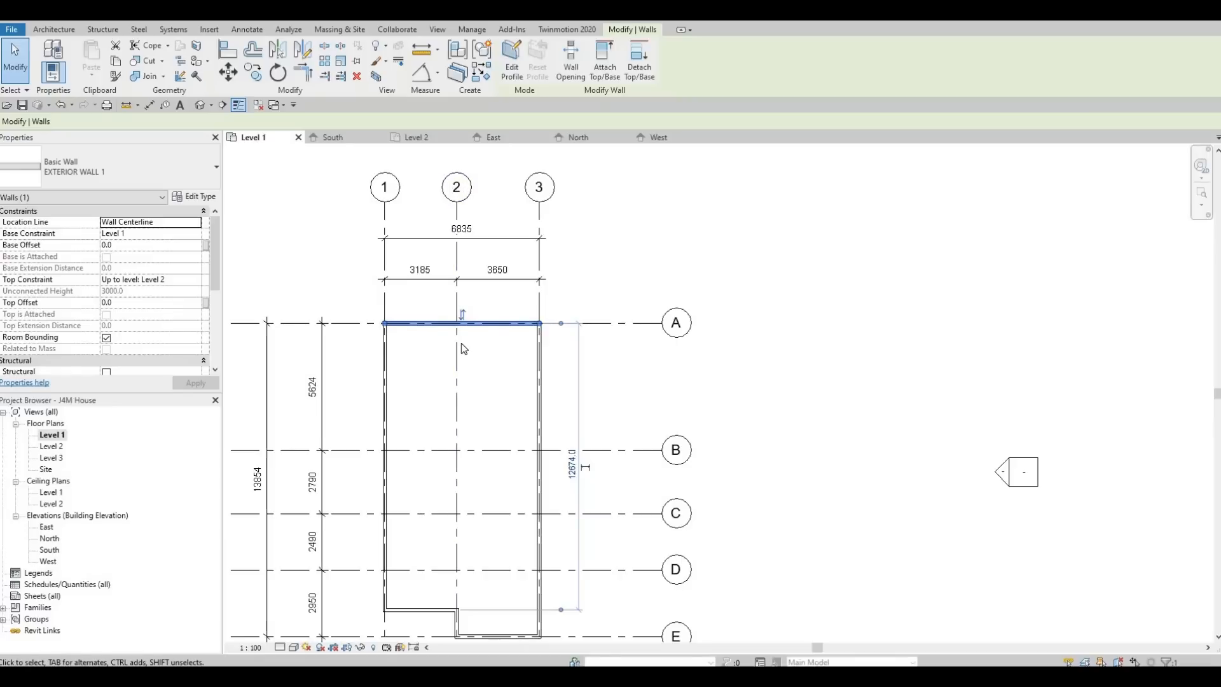
left_click(482, 72)
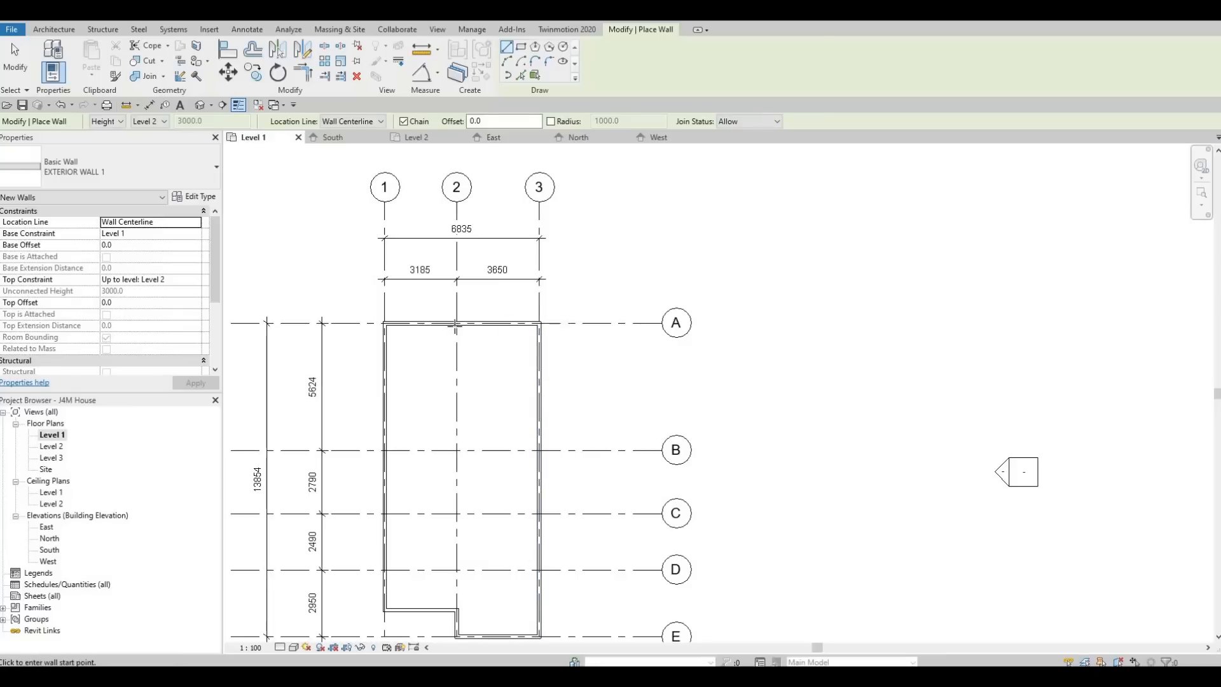
- Draw a wall from grid 2/A to 2/B, then along grid B to grid 1
left_click(456, 326)
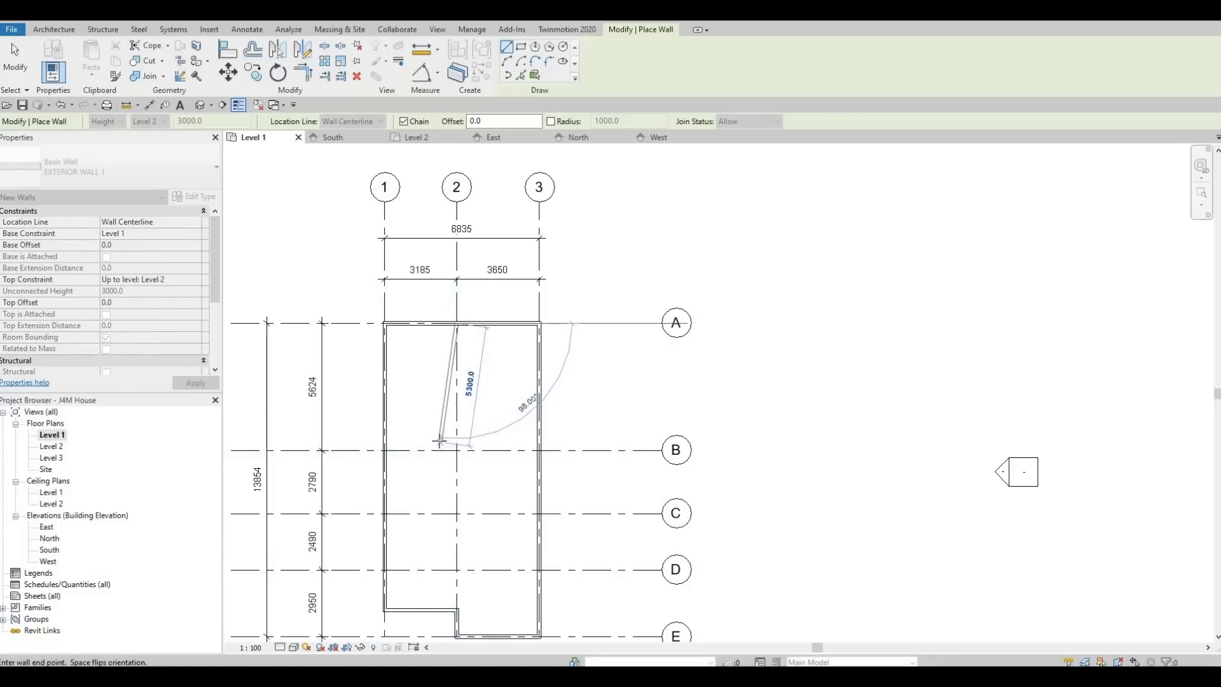
scroll(439, 441, "down", 1)
middle_click_drag(555, 444, 668, 445)
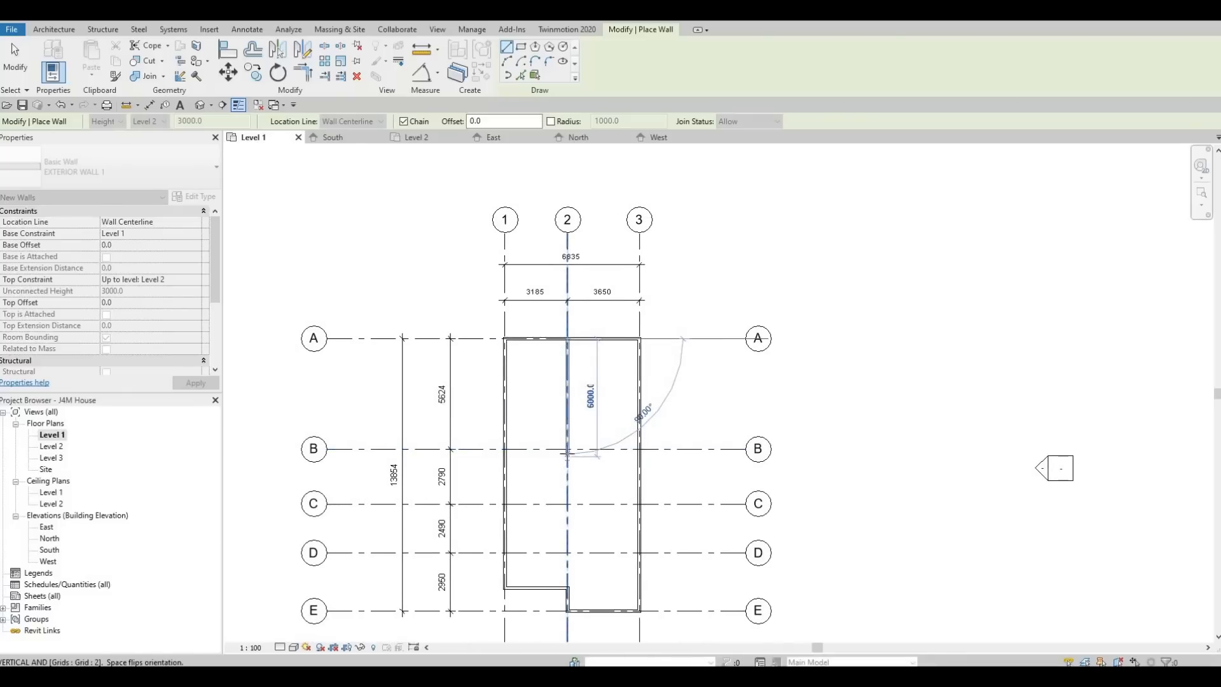
left_click(568, 449)
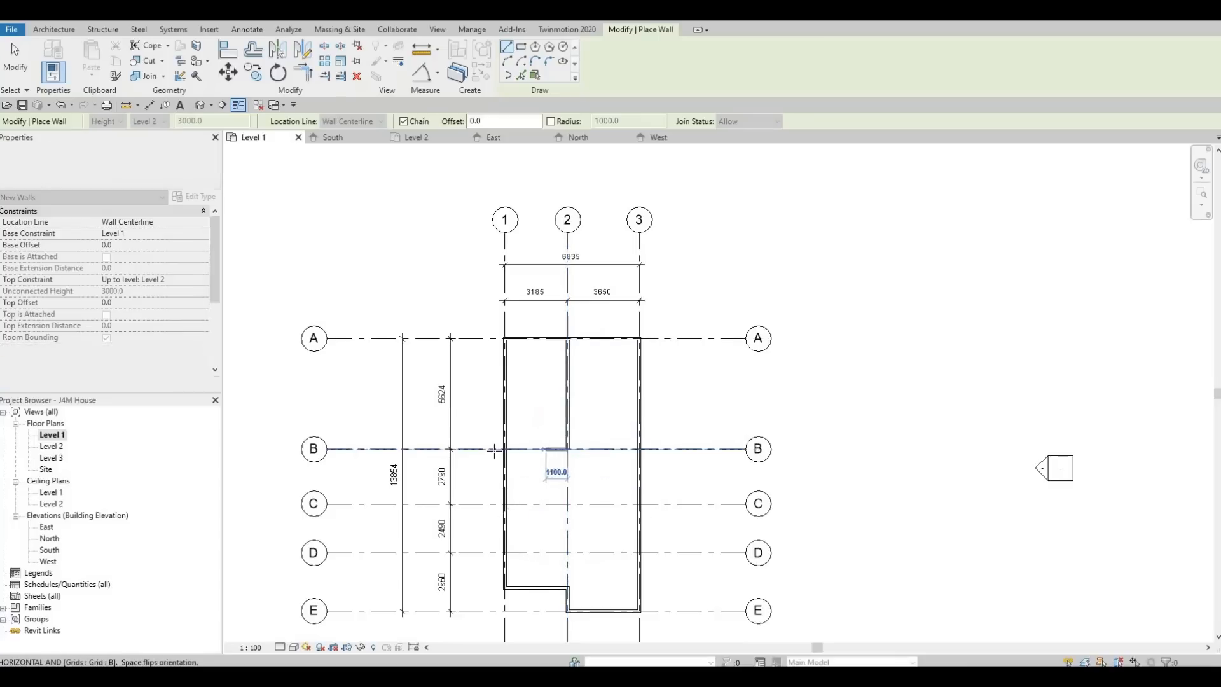
left_click(588, 470)
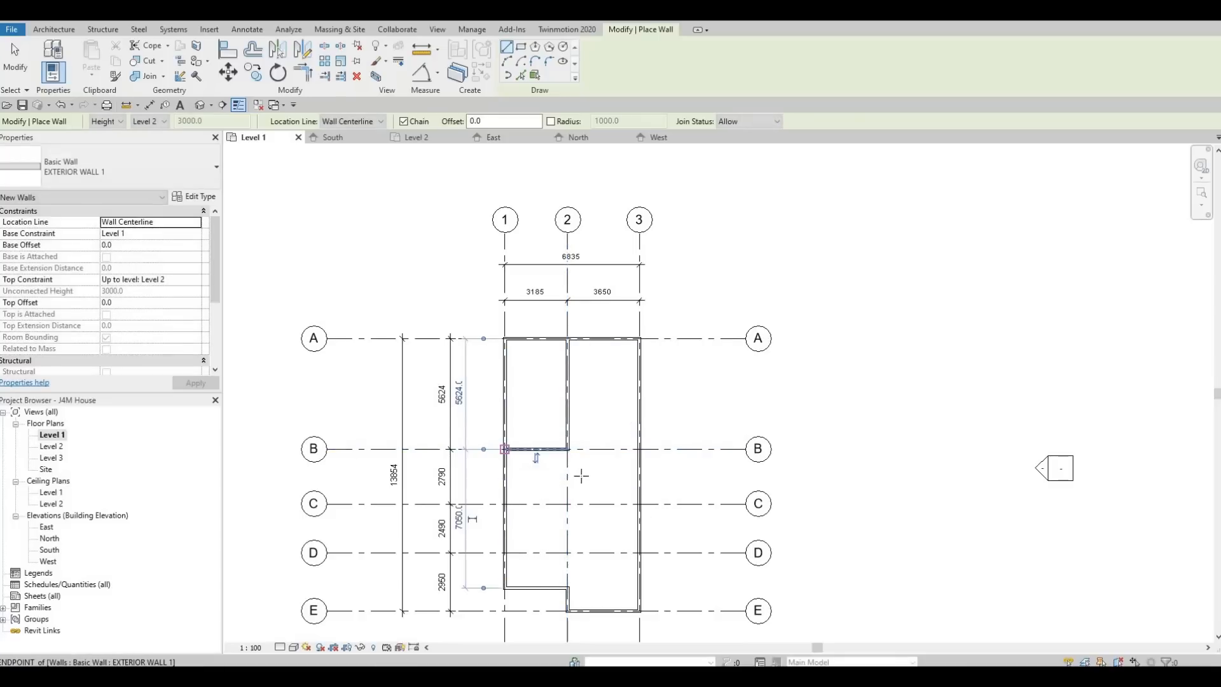
key("Escape")
key("Escape")
key("Escape")
middle_click_drag(575, 390, 524, 383)
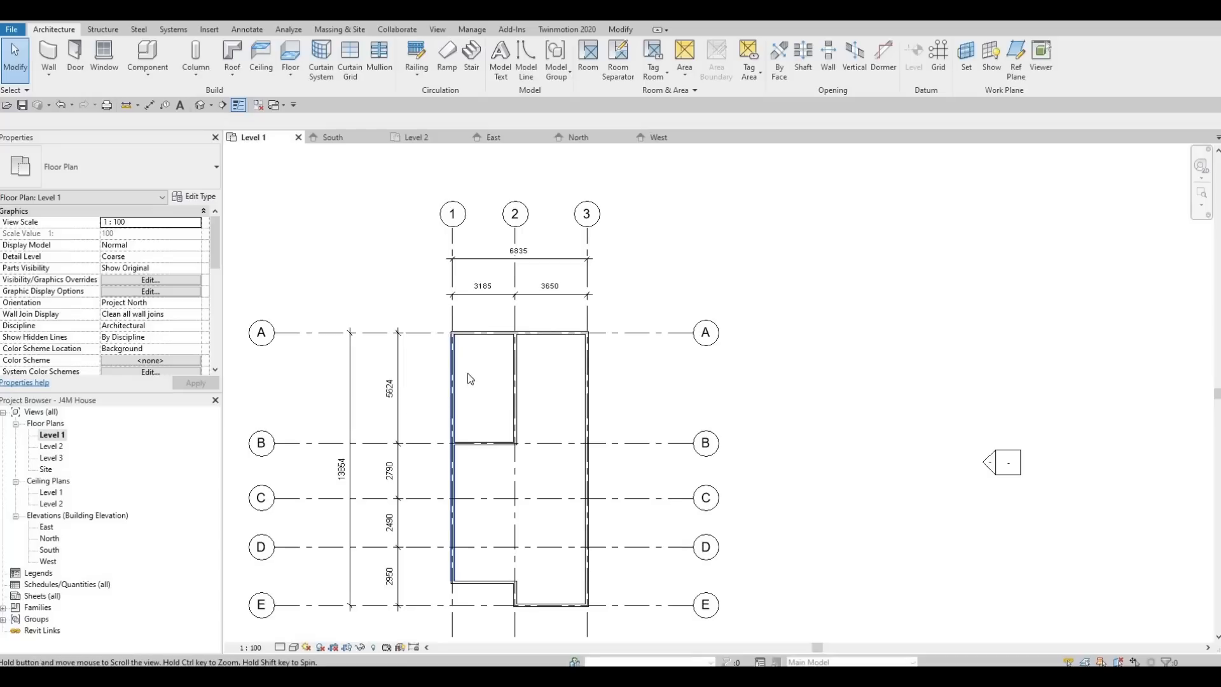
middle_click_drag(510, 399, 473, 353)
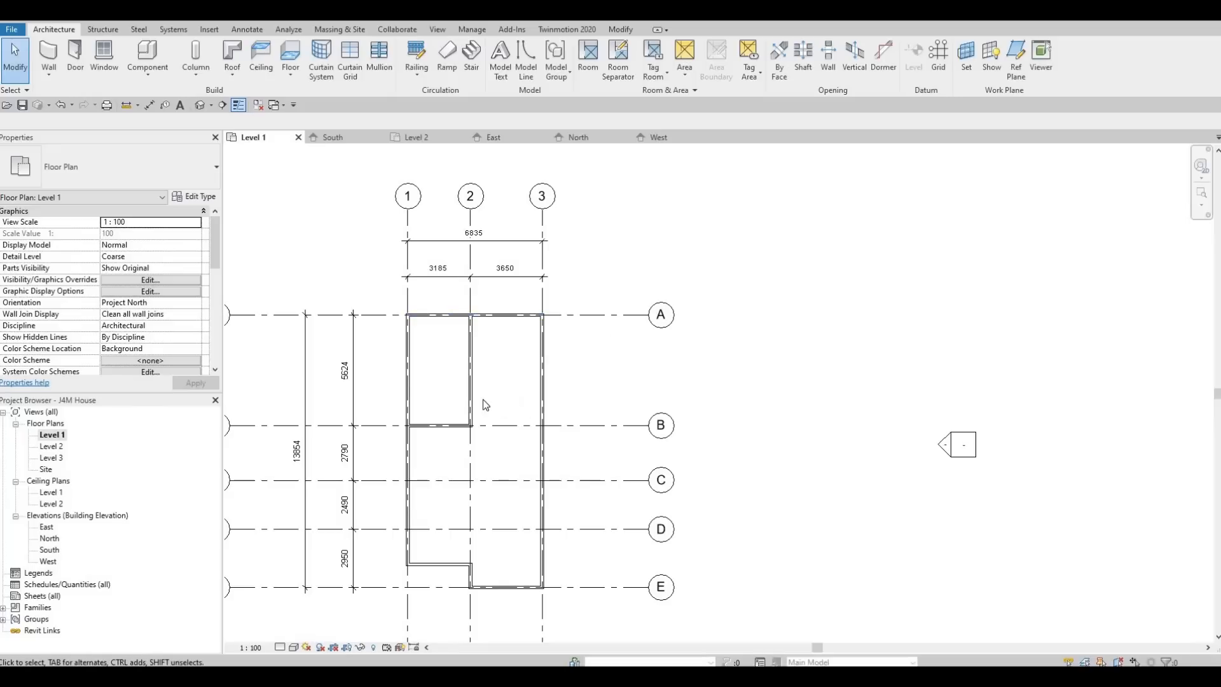
scroll(461, 393, "up", 3)
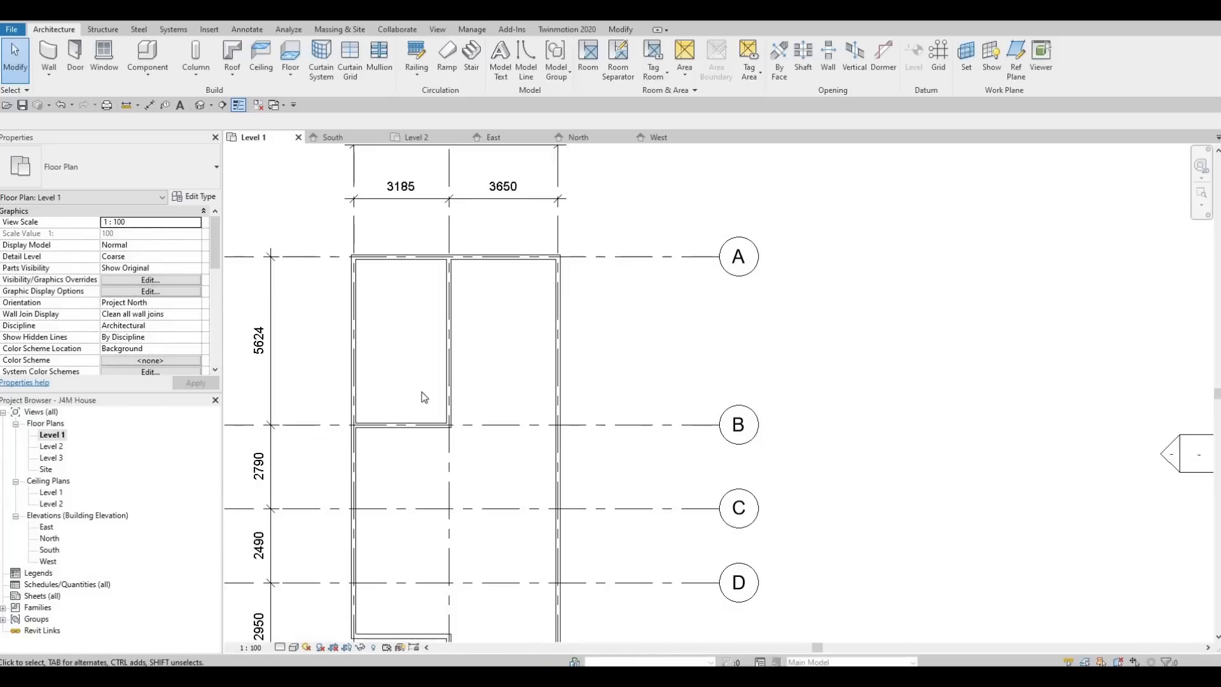
scroll(439, 385, "down", 1)
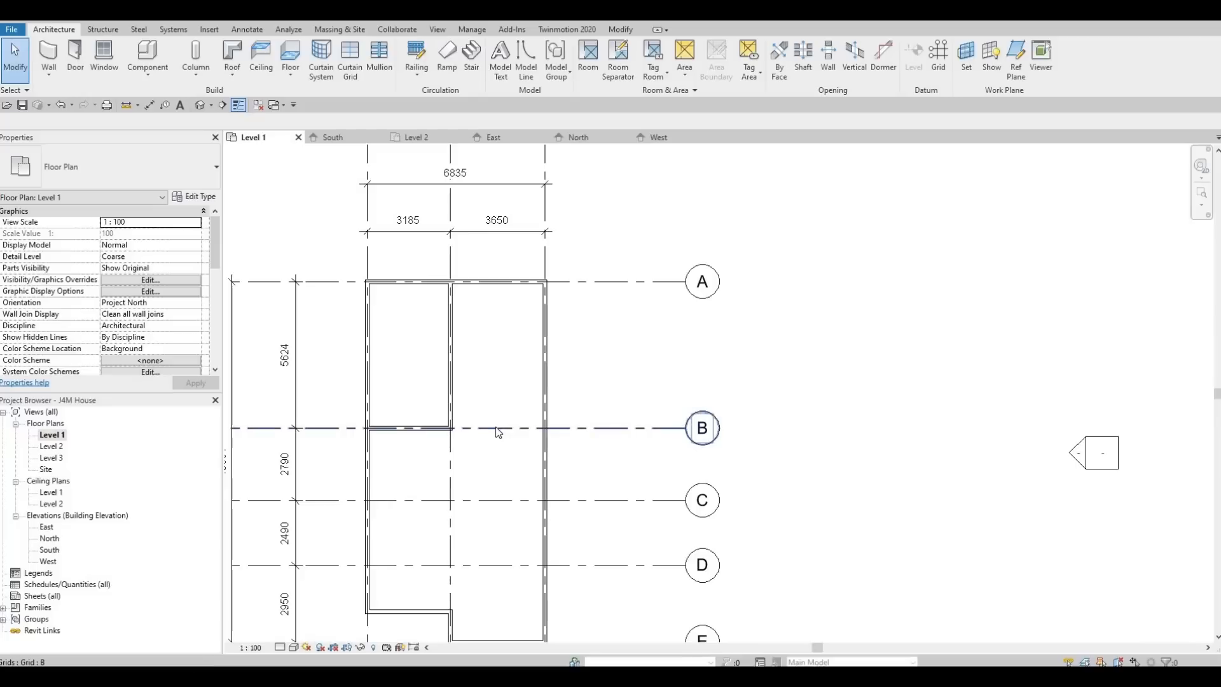
scroll(490, 423, "down", 2)
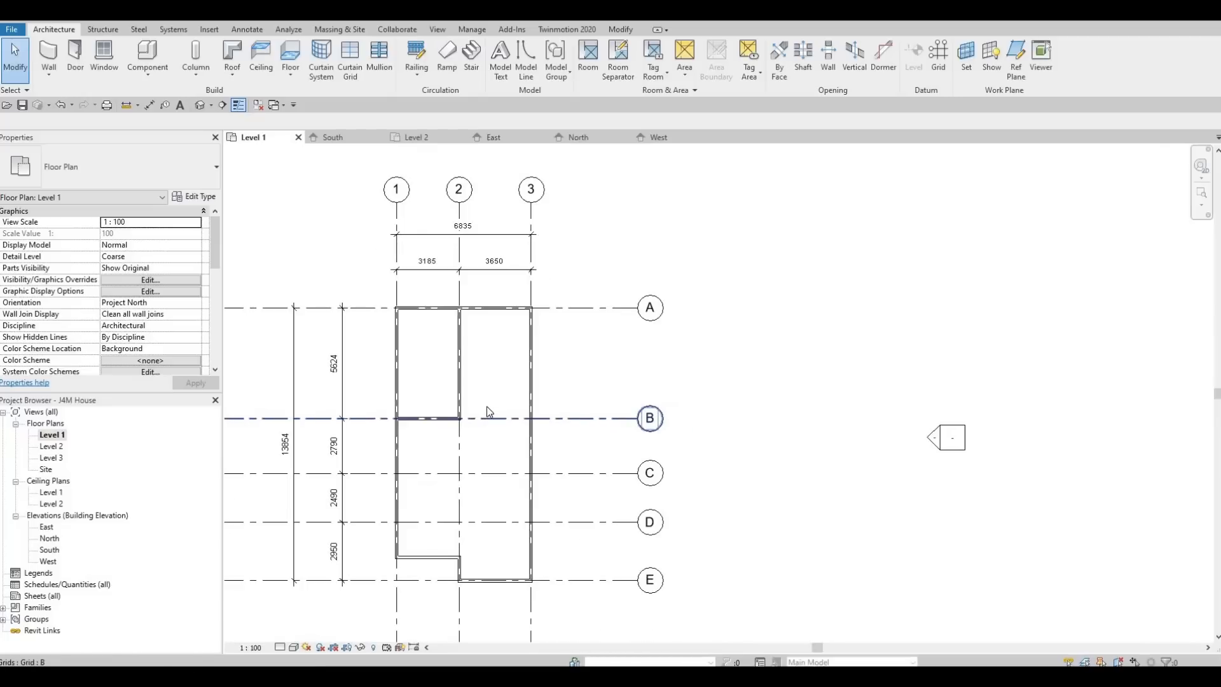
scroll(487, 413, "down", 1)
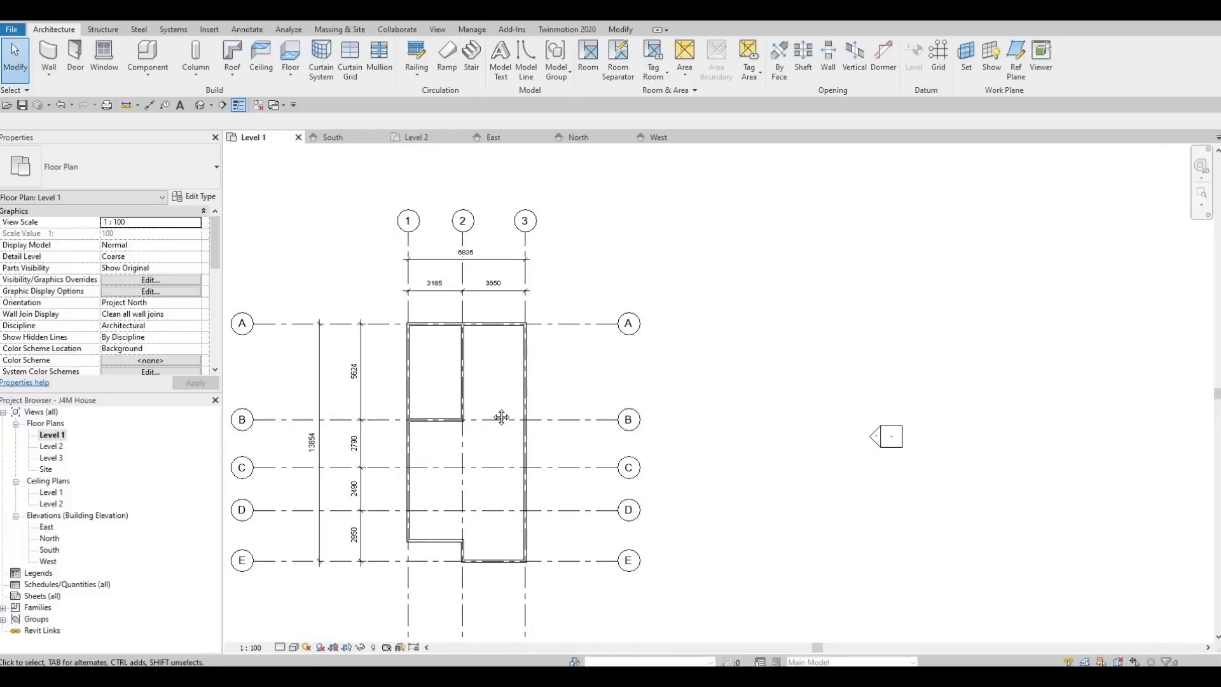
scroll(494, 407, "up", 2)
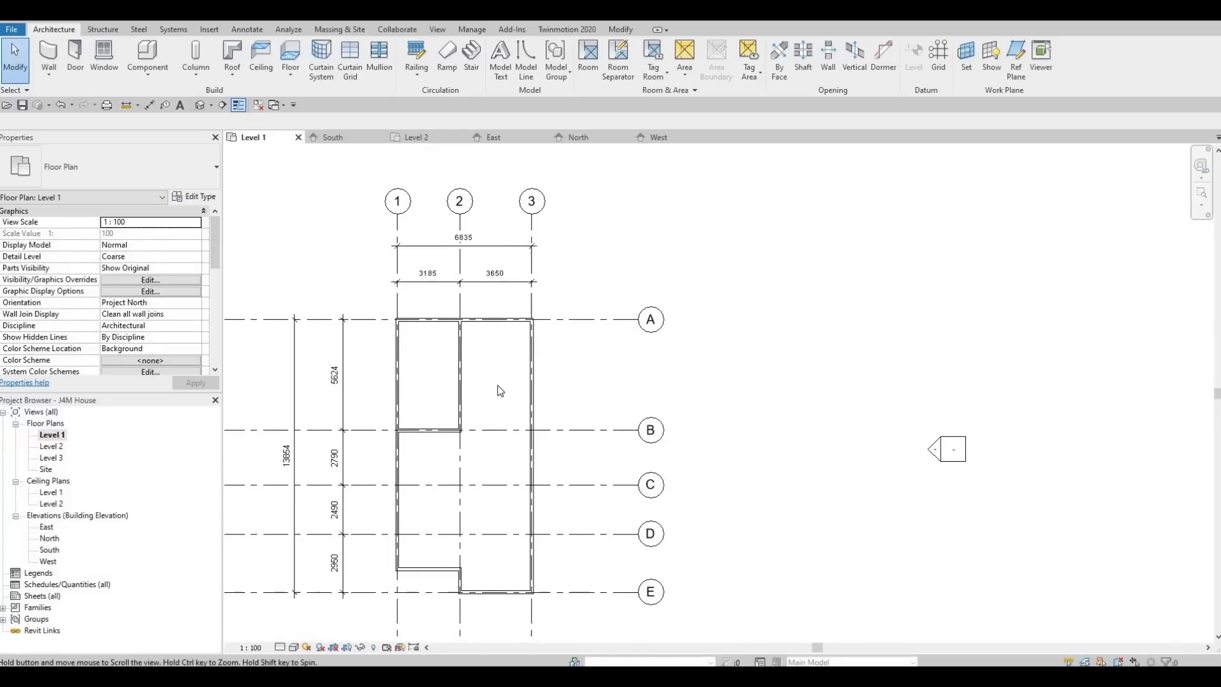
scroll(475, 395, "up", 3)
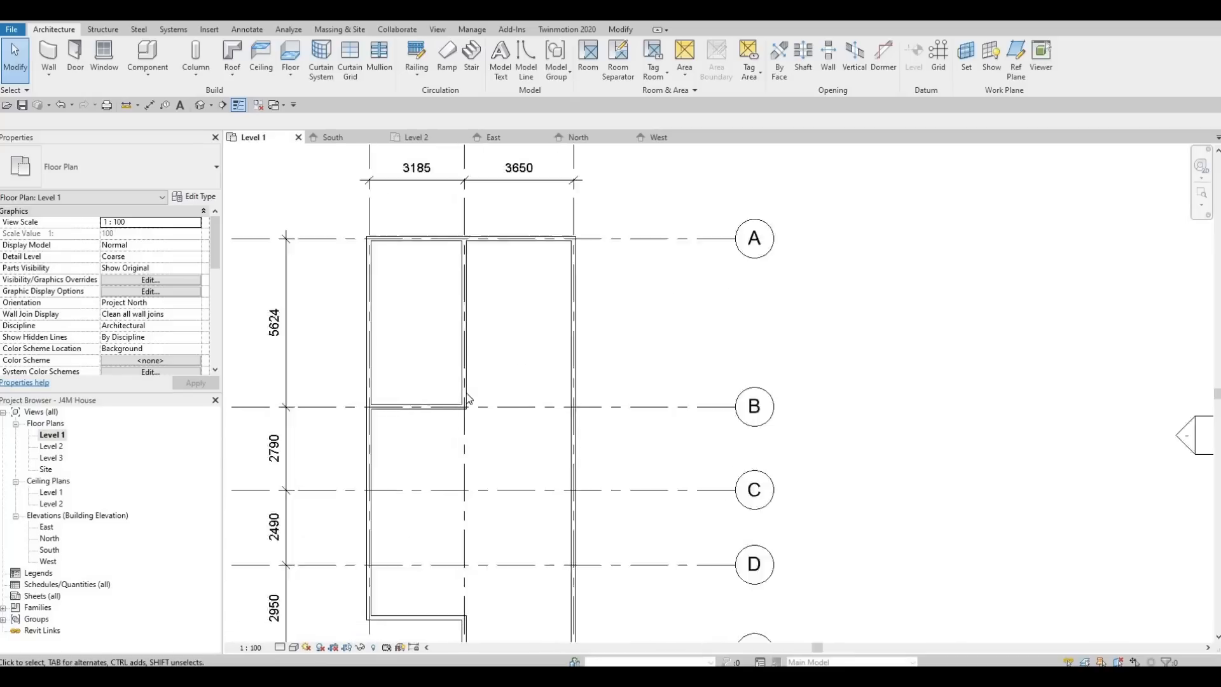
key("F1")
scroll(478, 426, "down", 2)
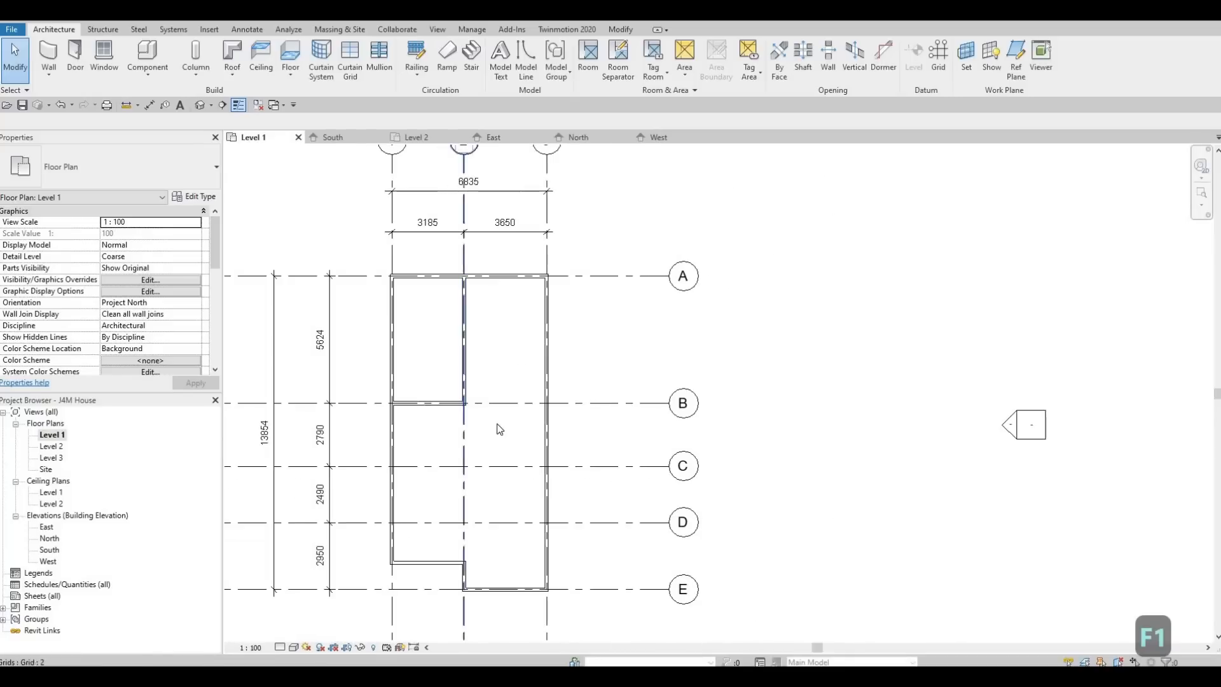
- Duplicate the grid-3 wall's type as INTERIOR WALL 1, keeping its 150 Gypsum Wall Board layer
left_click(549, 472)
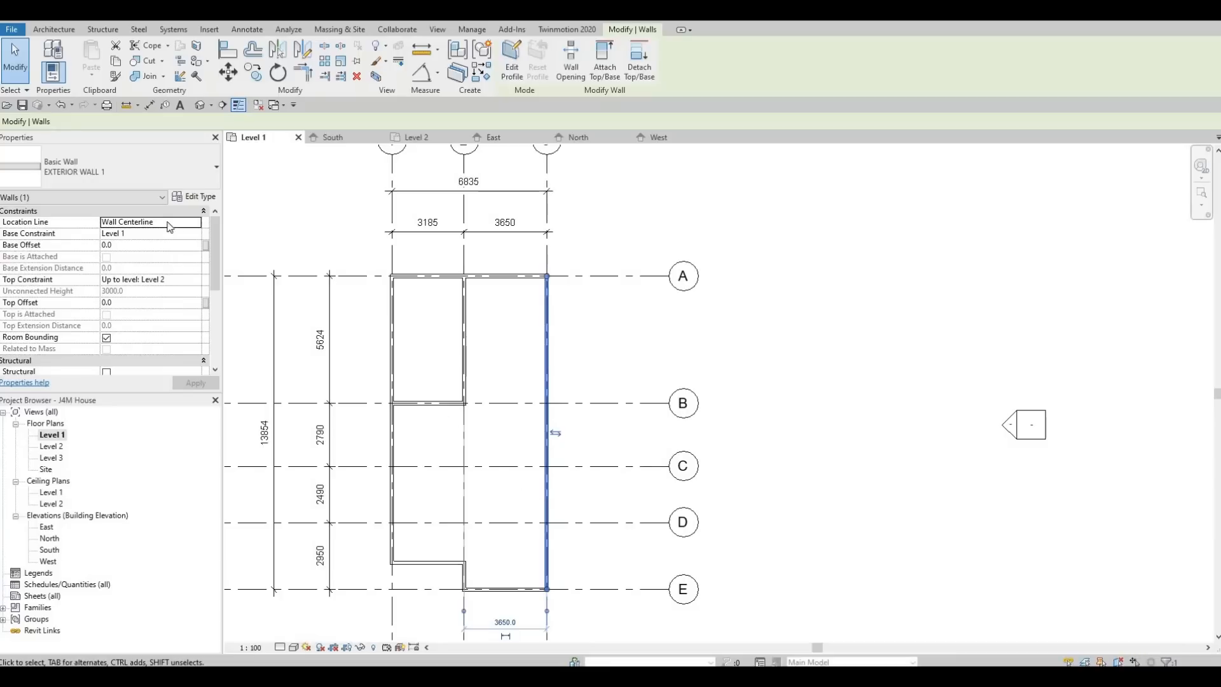
left_click(191, 197)
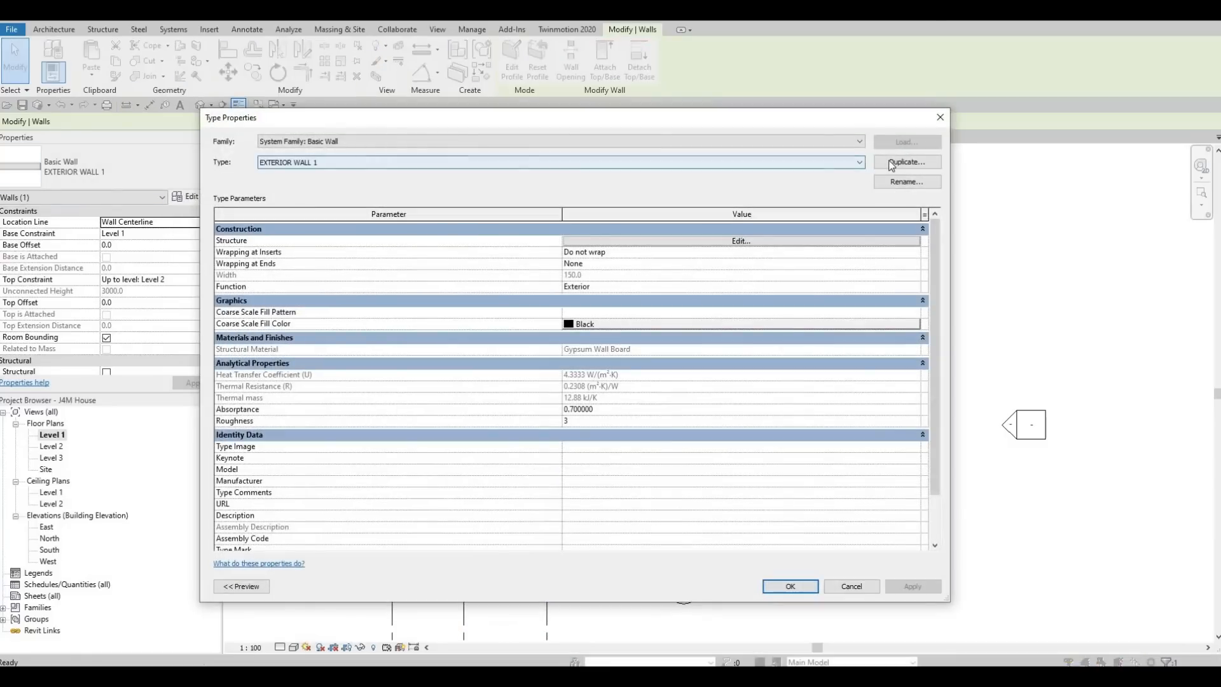
left_click(891, 162)
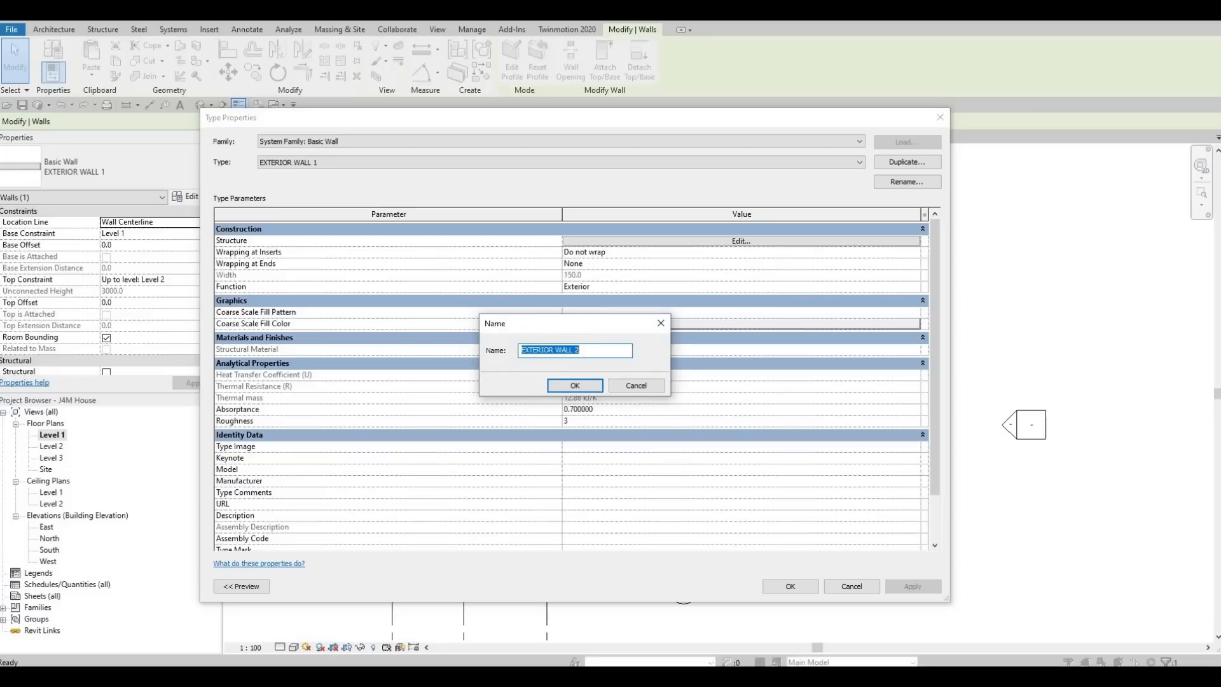
type("INTER")
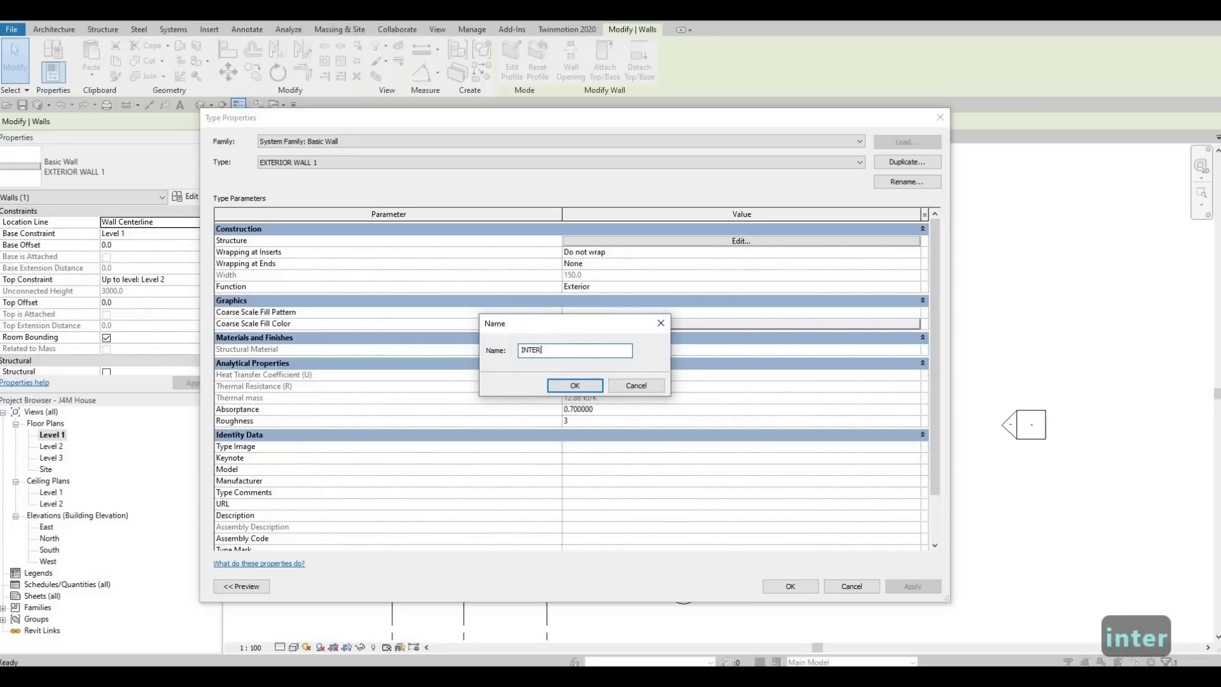
type("IOR WALL 1")
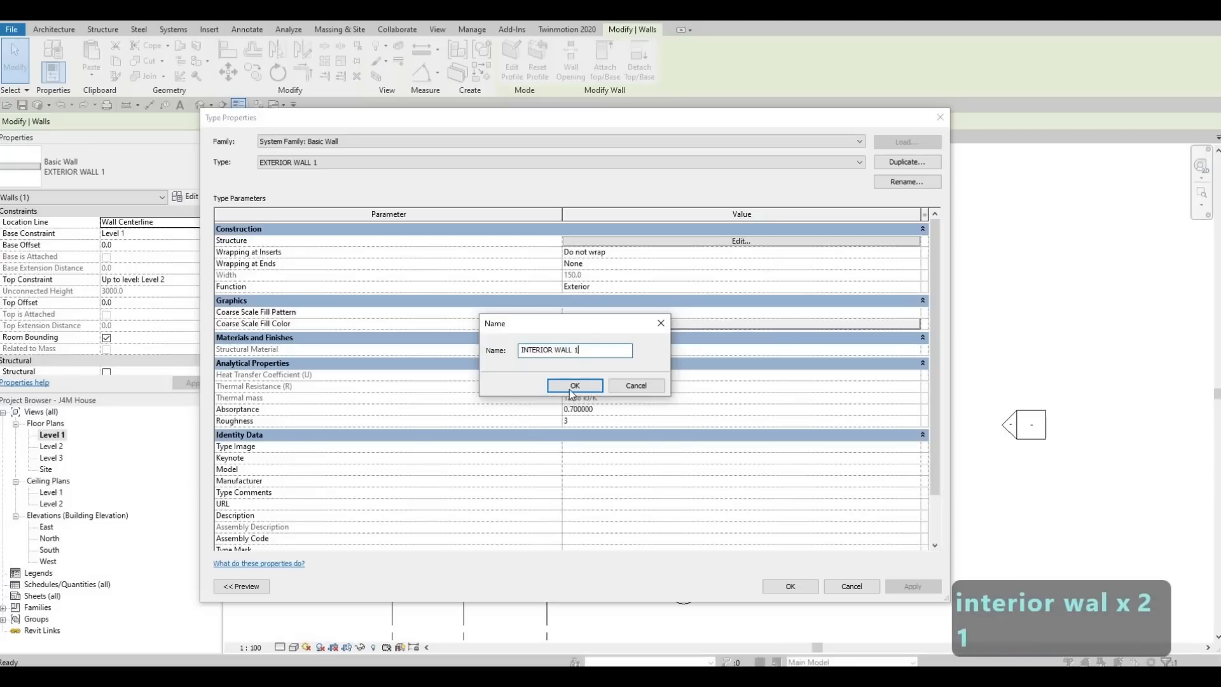
key("Return")
left_click(711, 241)
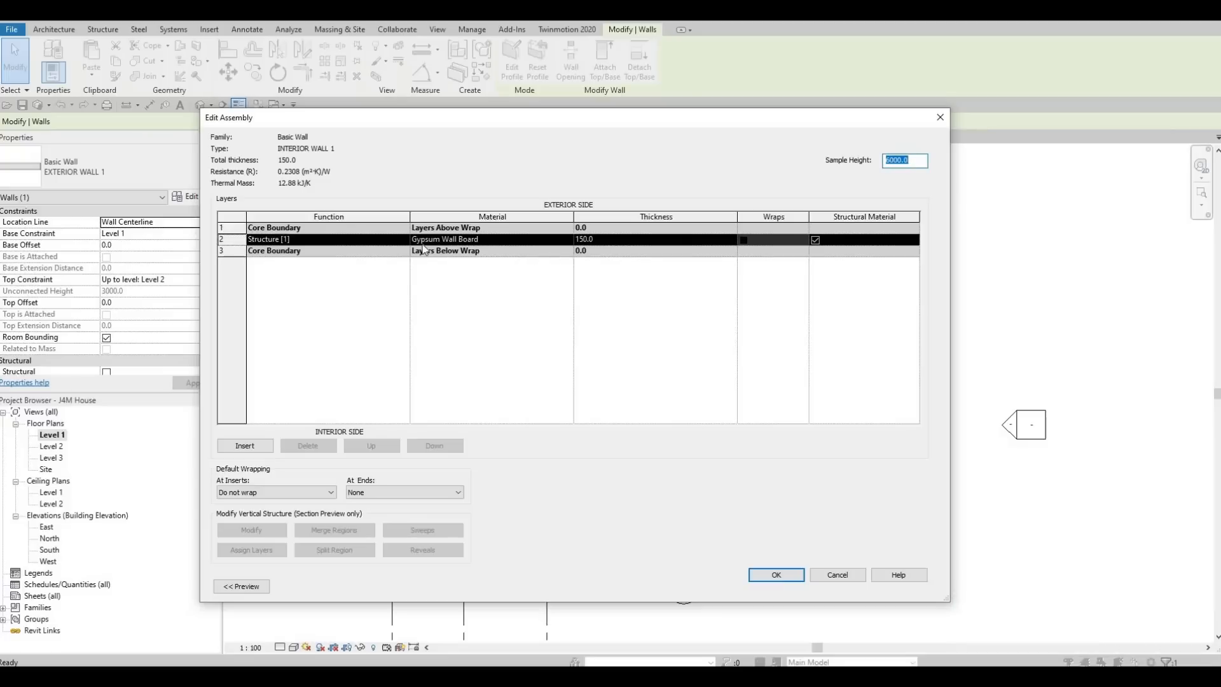
left_click(773, 575)
key("Return")
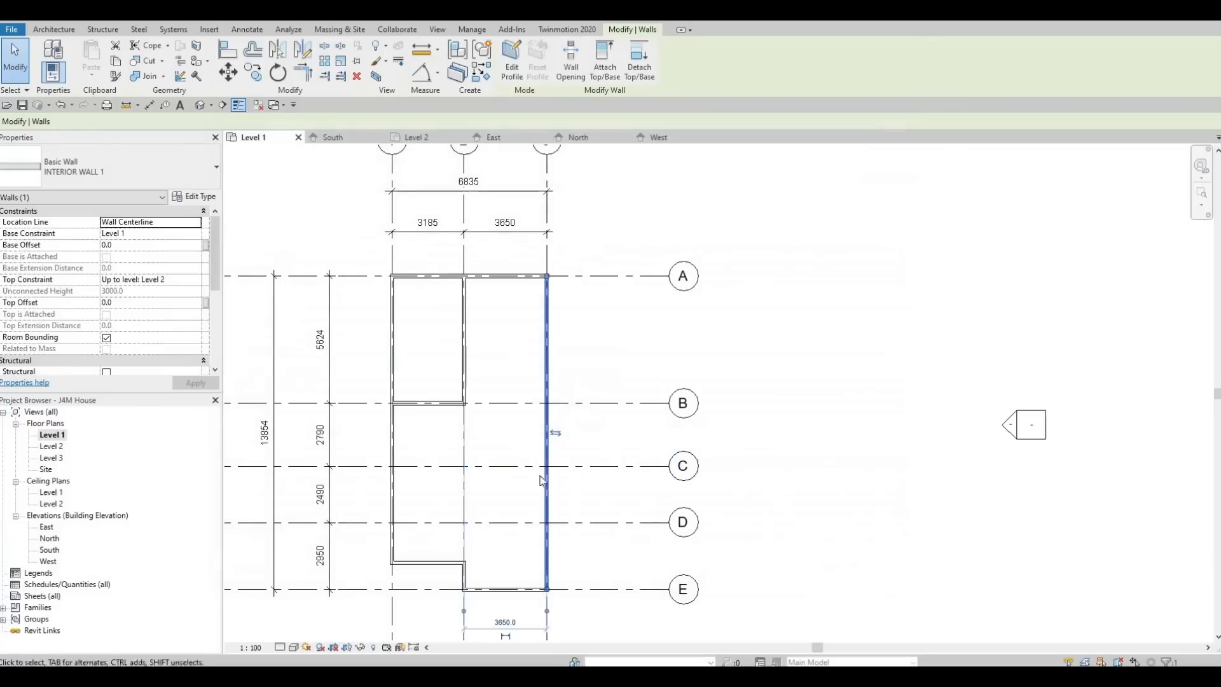
- Start the Wall tool with INTERIOR WALL 1 selected in the Type Selector
scroll(496, 470, "up", 2)
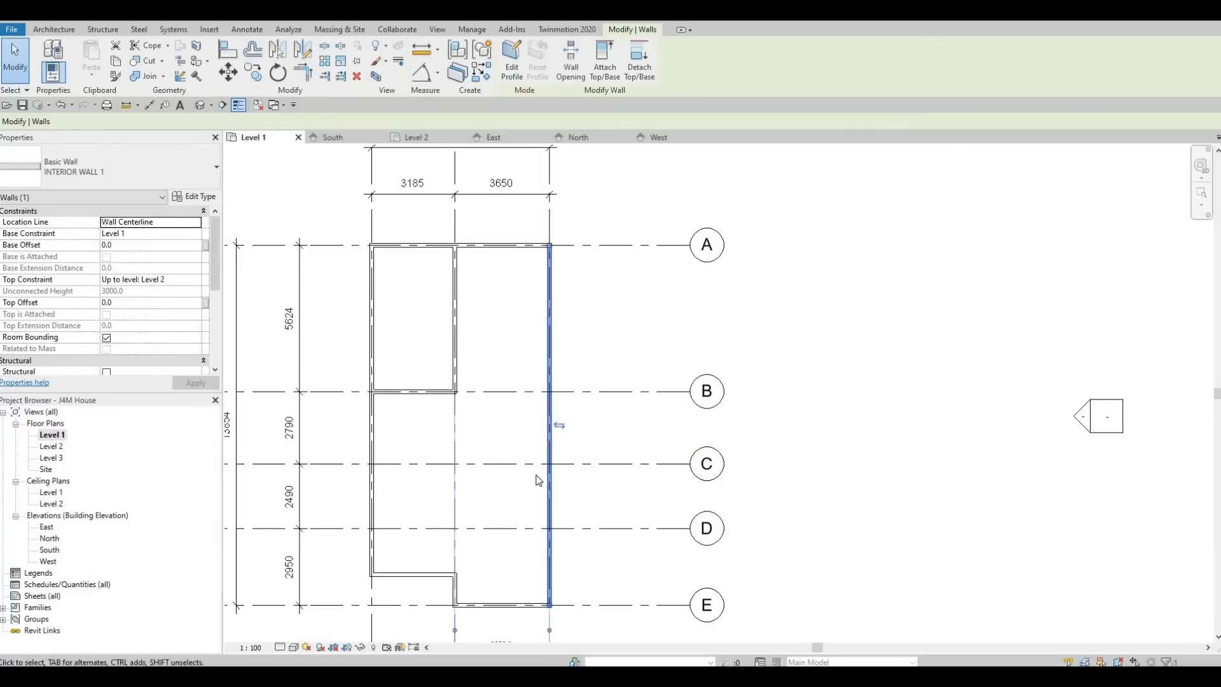
left_click(531, 464)
scroll(520, 465, "up", 1)
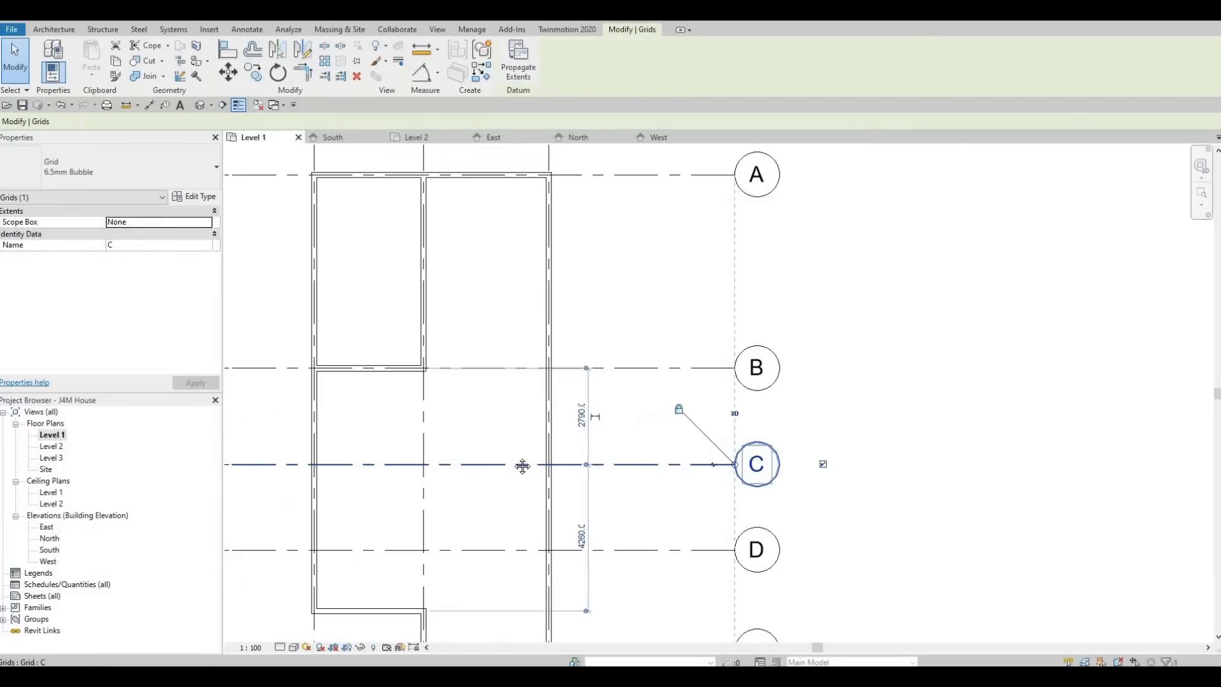
middle_click_drag(487, 424, 511, 387)
key("Escape")
key("Escape")
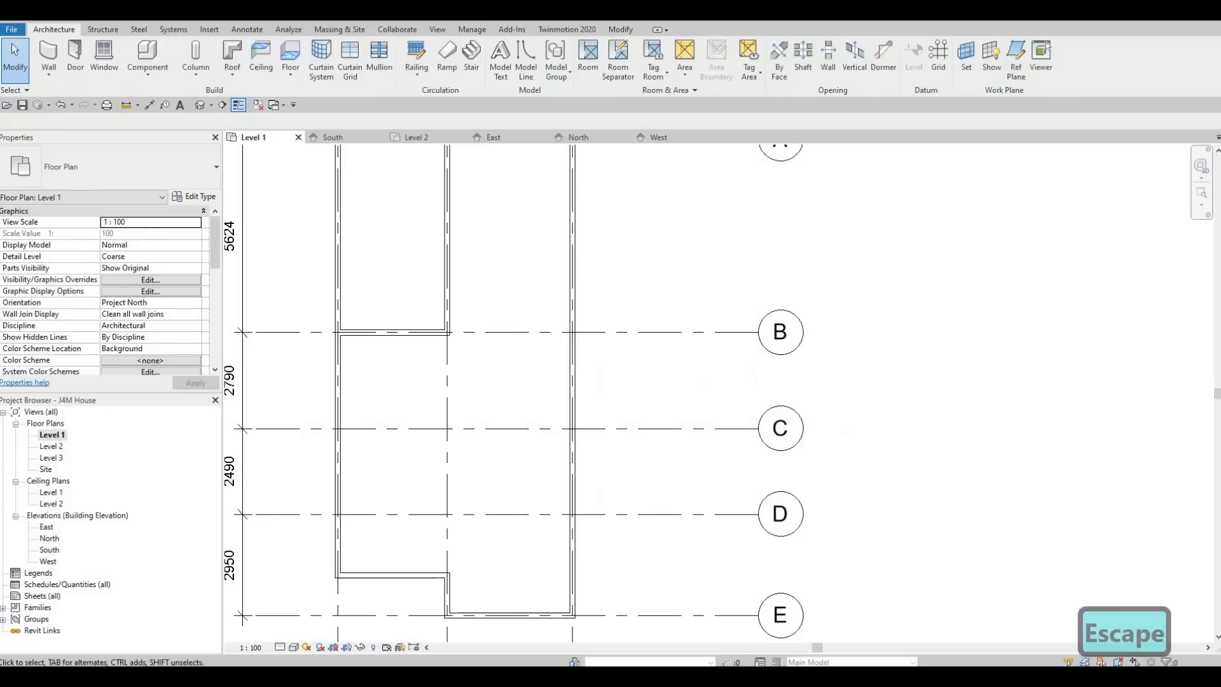
left_click(48, 54)
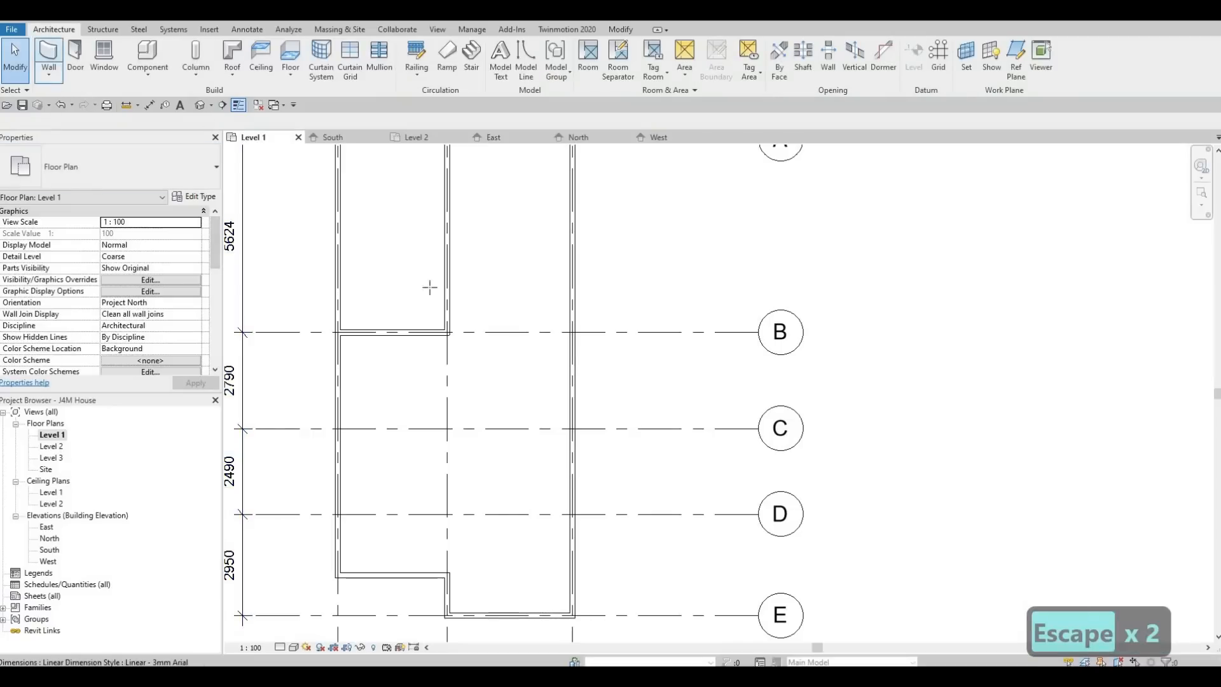
left_click(137, 191)
left_click(114, 172)
left_click(114, 172)
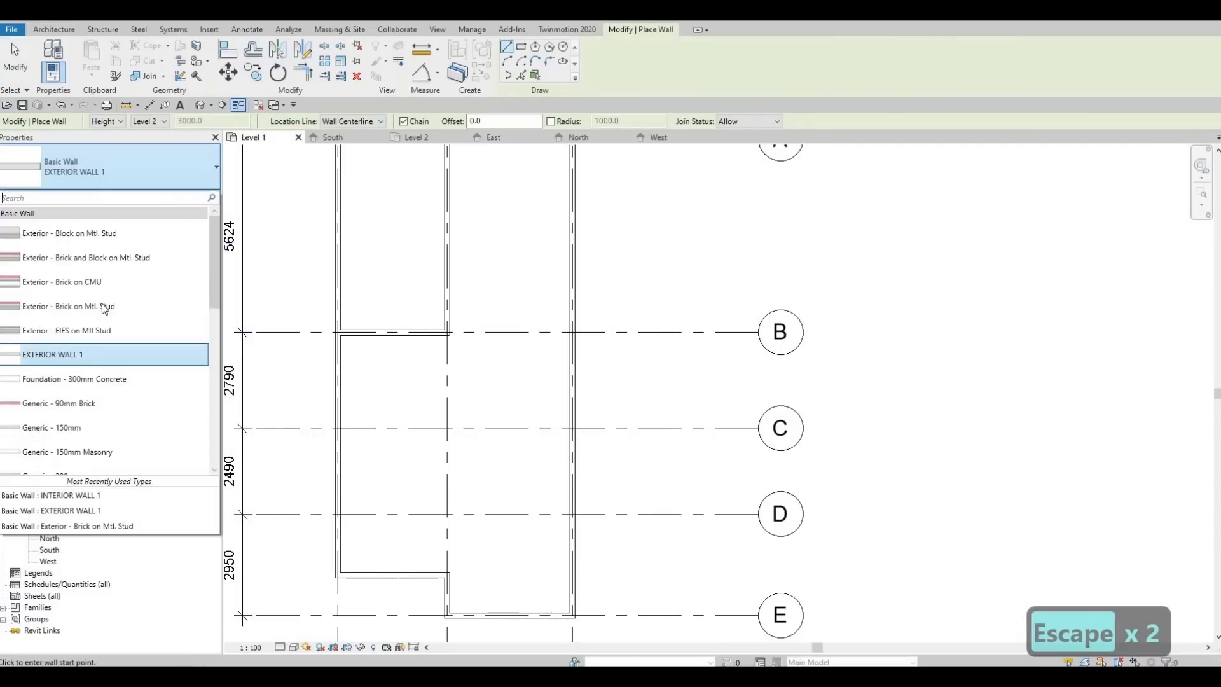
scroll(93, 375, "down", 5)
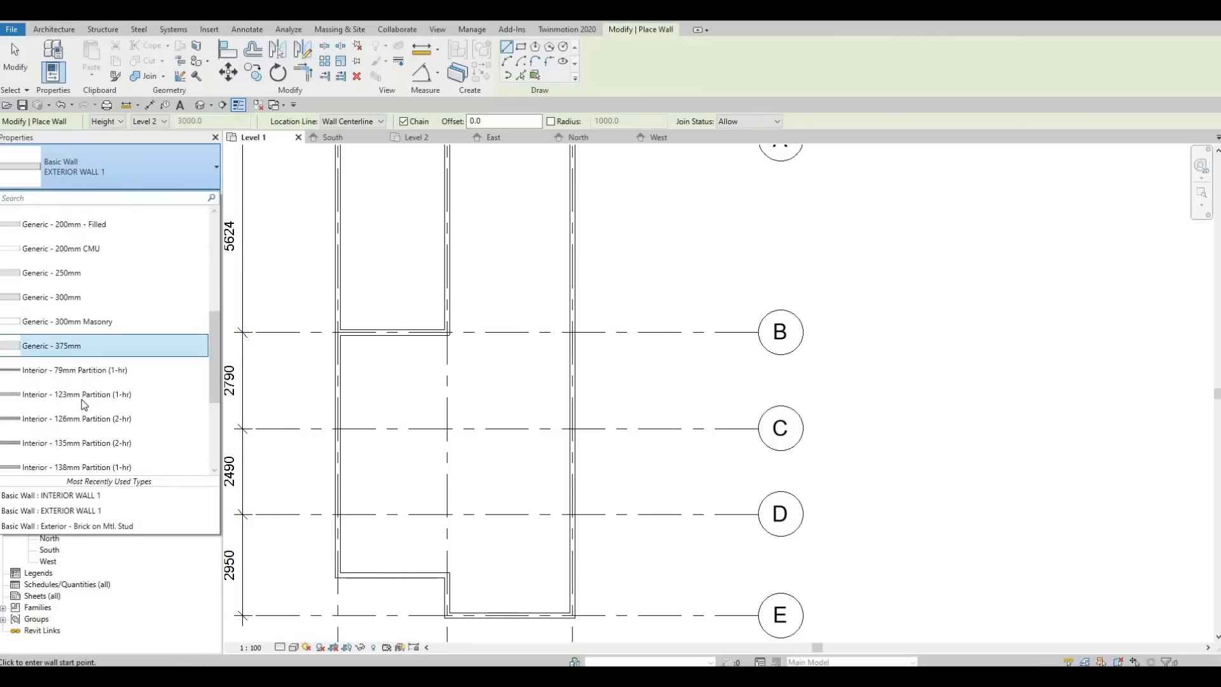
scroll(85, 395, "down", 2)
left_click(63, 374)
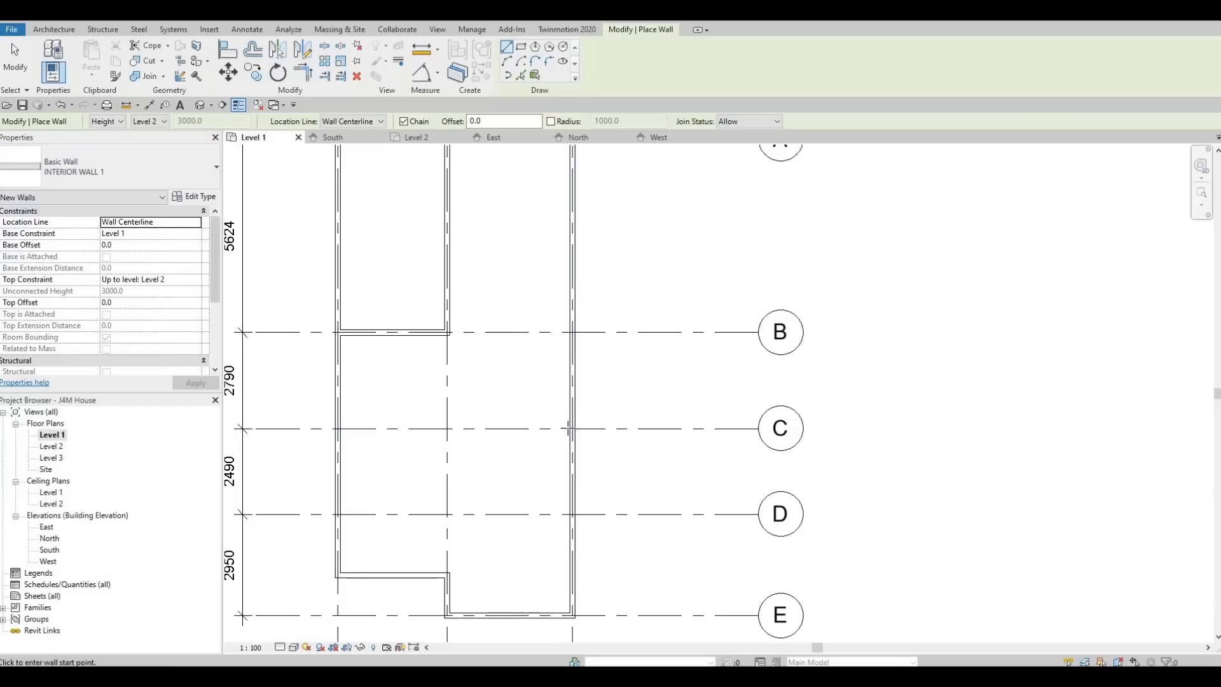
- Draw partitions along grid C from grid 3 to 2, then down grid 2 to the exterior wall
left_click(568, 429)
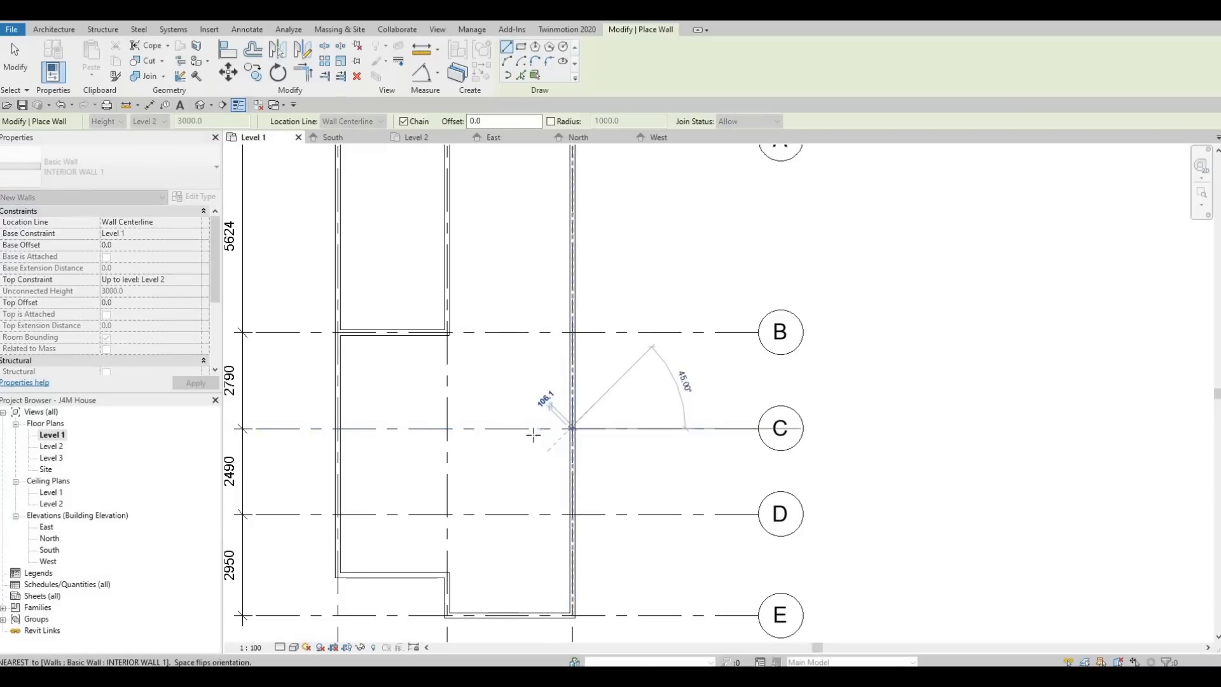
scroll(471, 427, "down", 1)
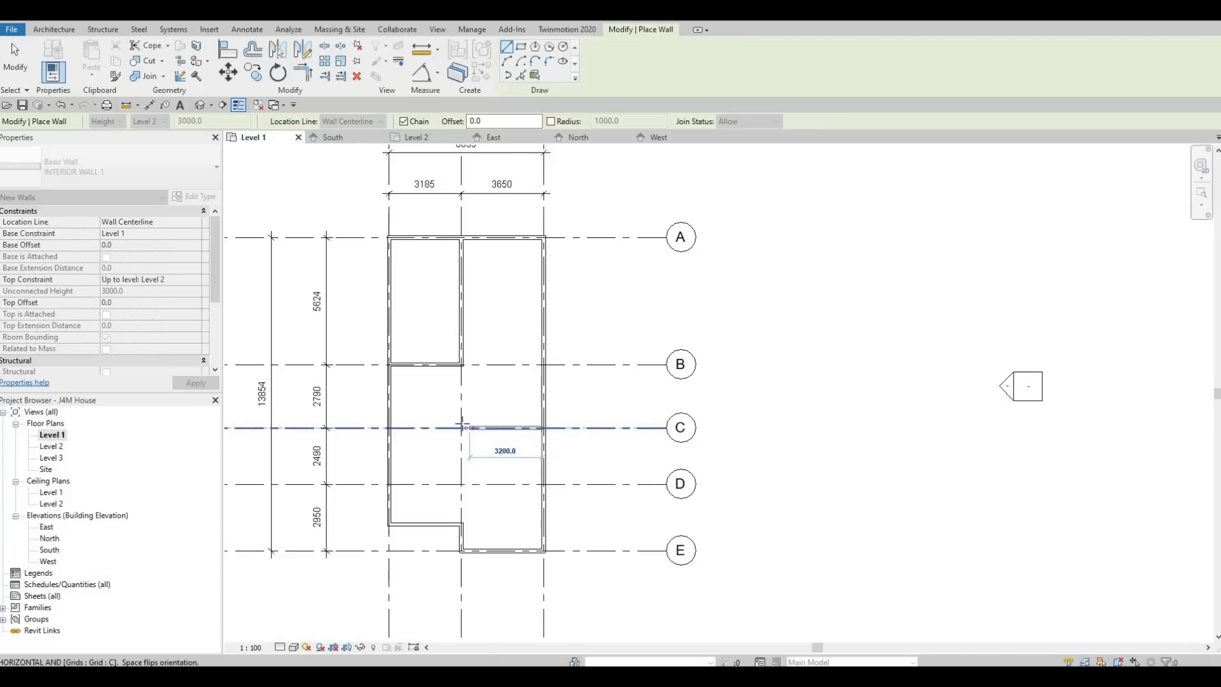
left_click(461, 427)
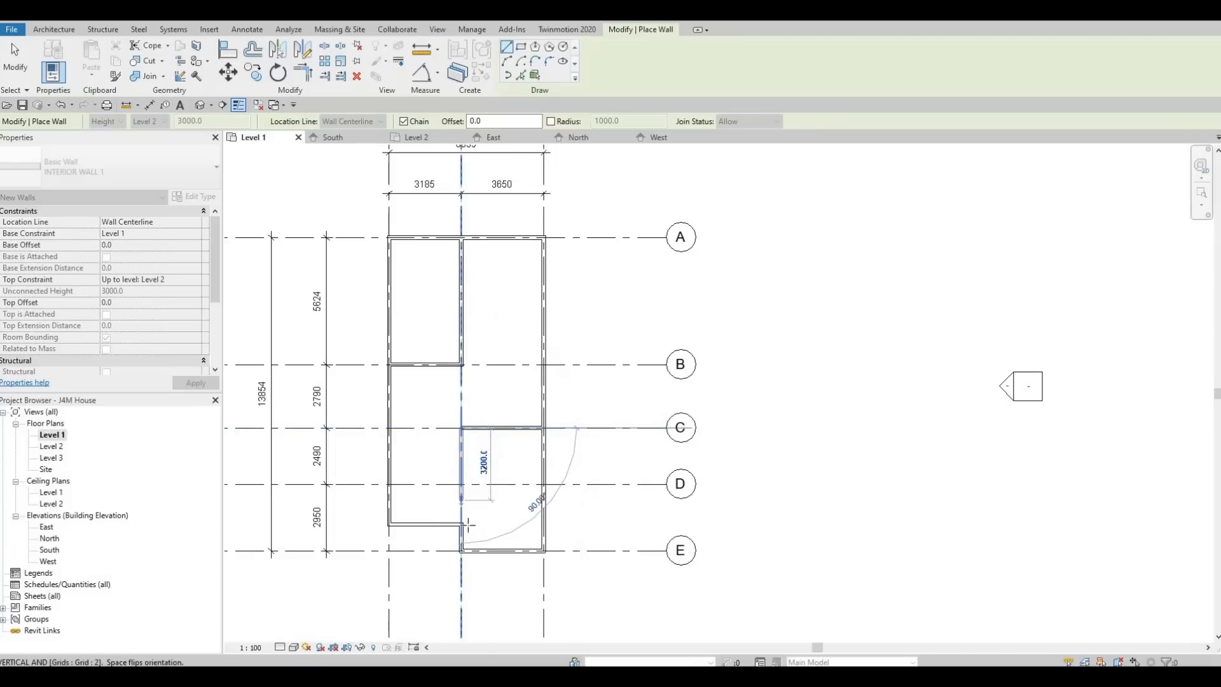
scroll(461, 506, "up", 2)
scroll(460, 509, "up", 2)
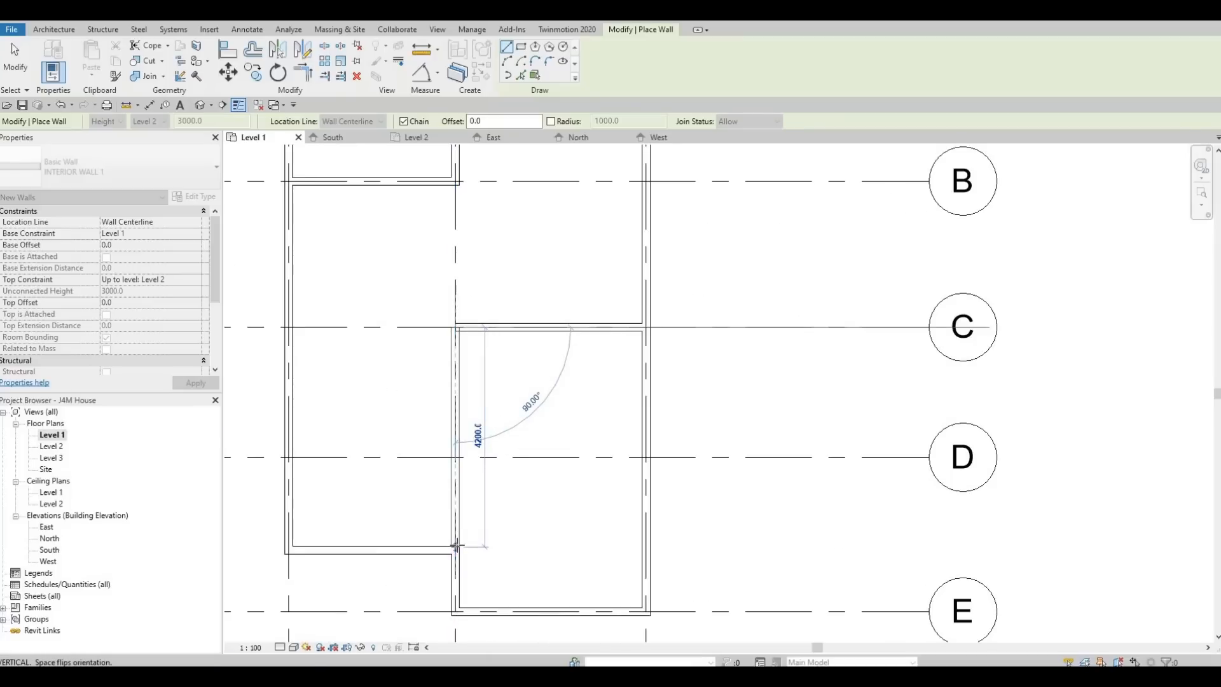
left_click(455, 546)
key("Escape")
key("Escape")
scroll(457, 542, "up", 2)
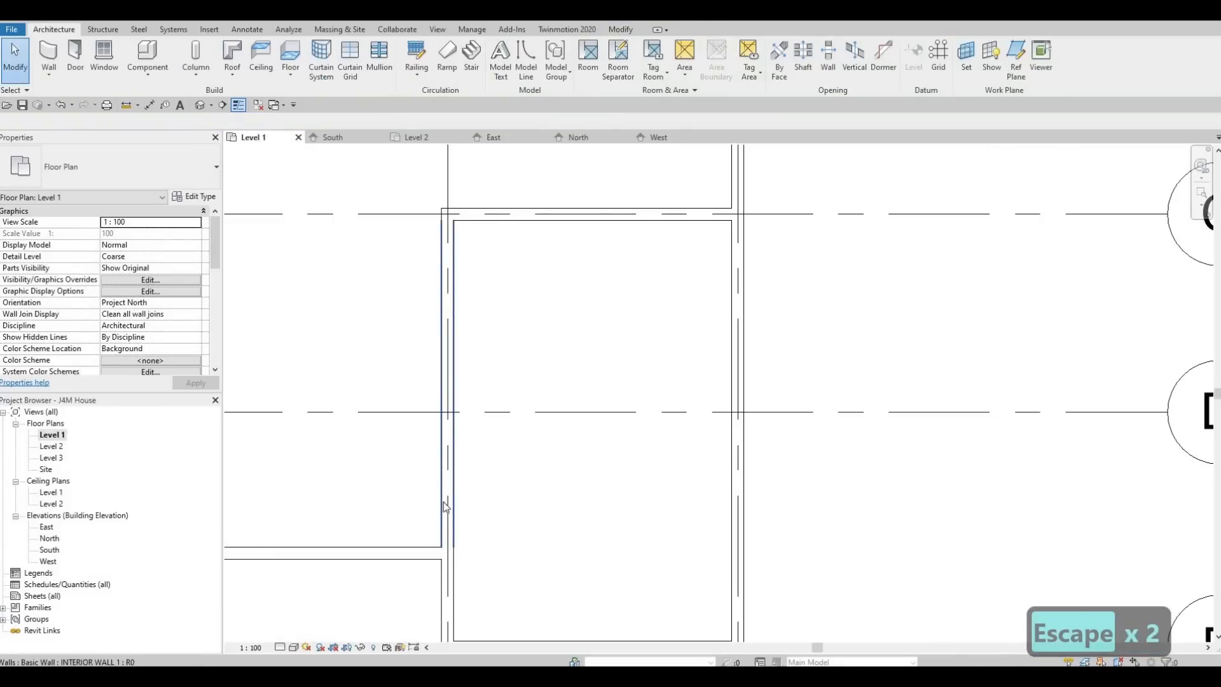
scroll(502, 433, "down", 4)
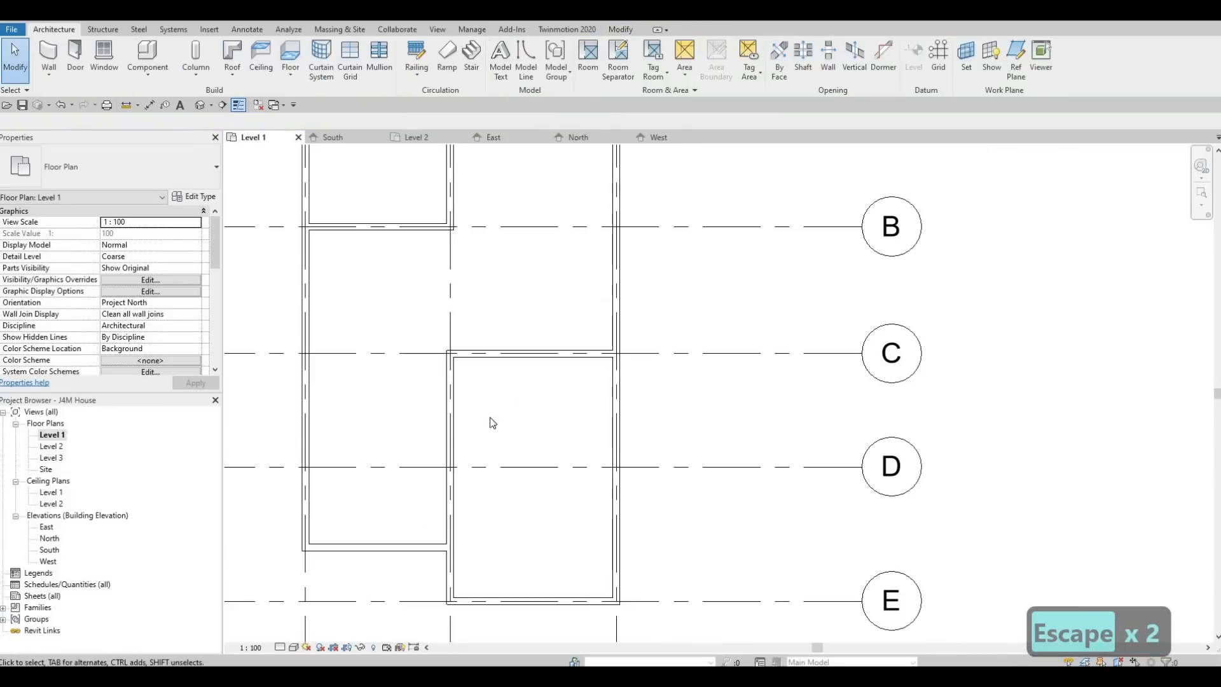
middle_click_drag(498, 395, 518, 504)
scroll(498, 423, "down", 1)
middle_click_drag(521, 462, 494, 433)
scroll(524, 446, "down", 1)
scroll(493, 434, "down", 1)
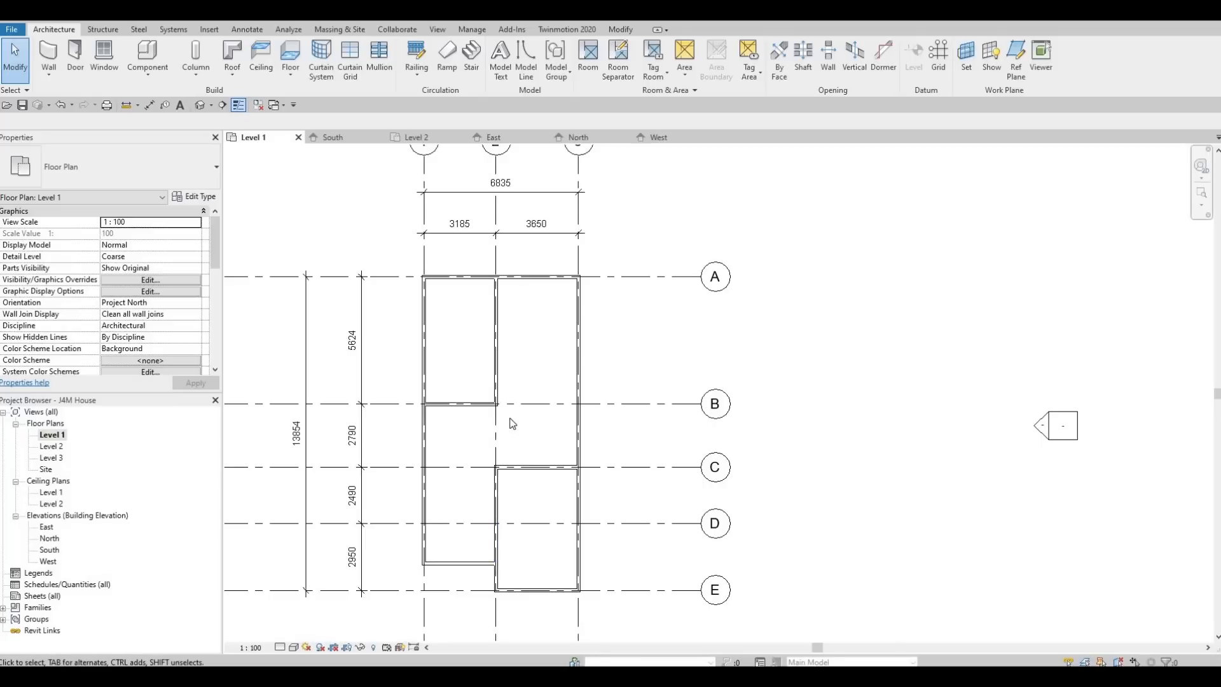
scroll(504, 444, "down", 2)
middle_click_drag(537, 436, 582, 471)
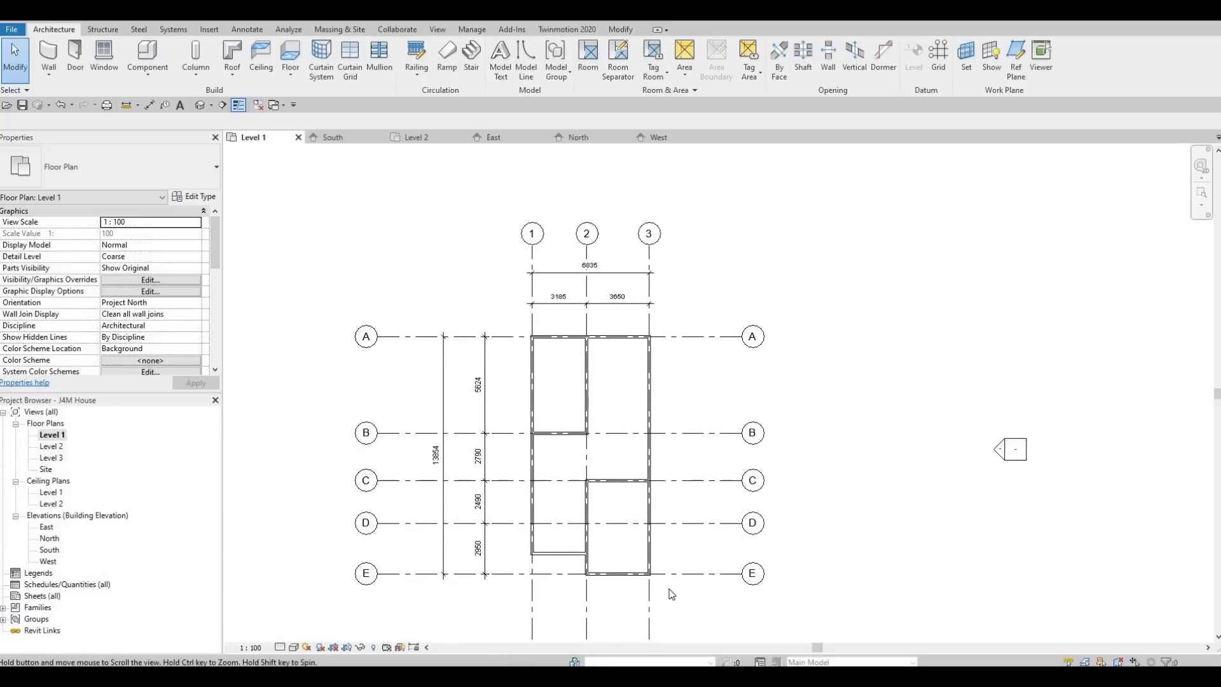